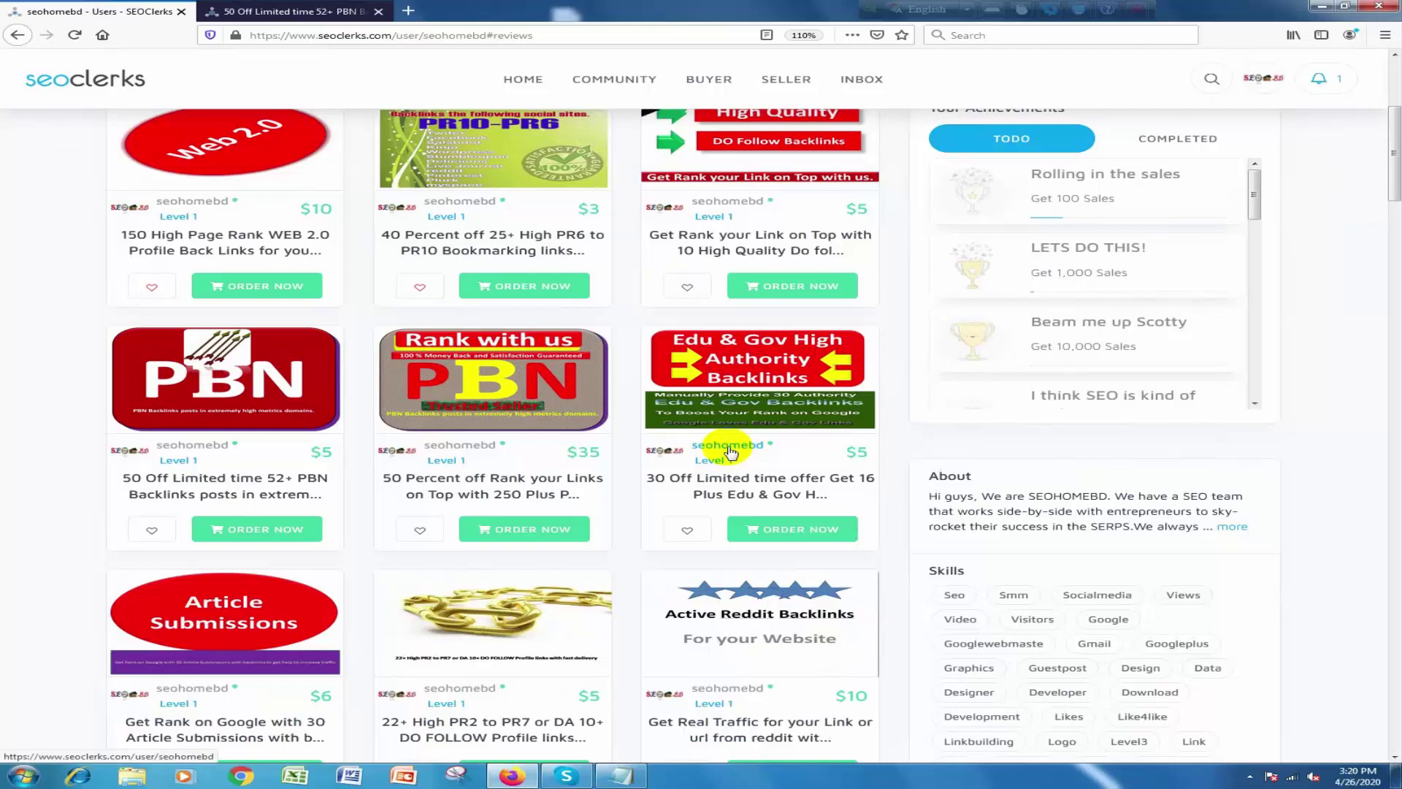
Open the "50 Off Limited time 52+ PBN Backlinks" service in a new tab, close the duplicate tab, and start editing the service.
{"action": "scroll", "coordinate": [730, 453], "scroll_direction": "up", "scroll_amount": 2}
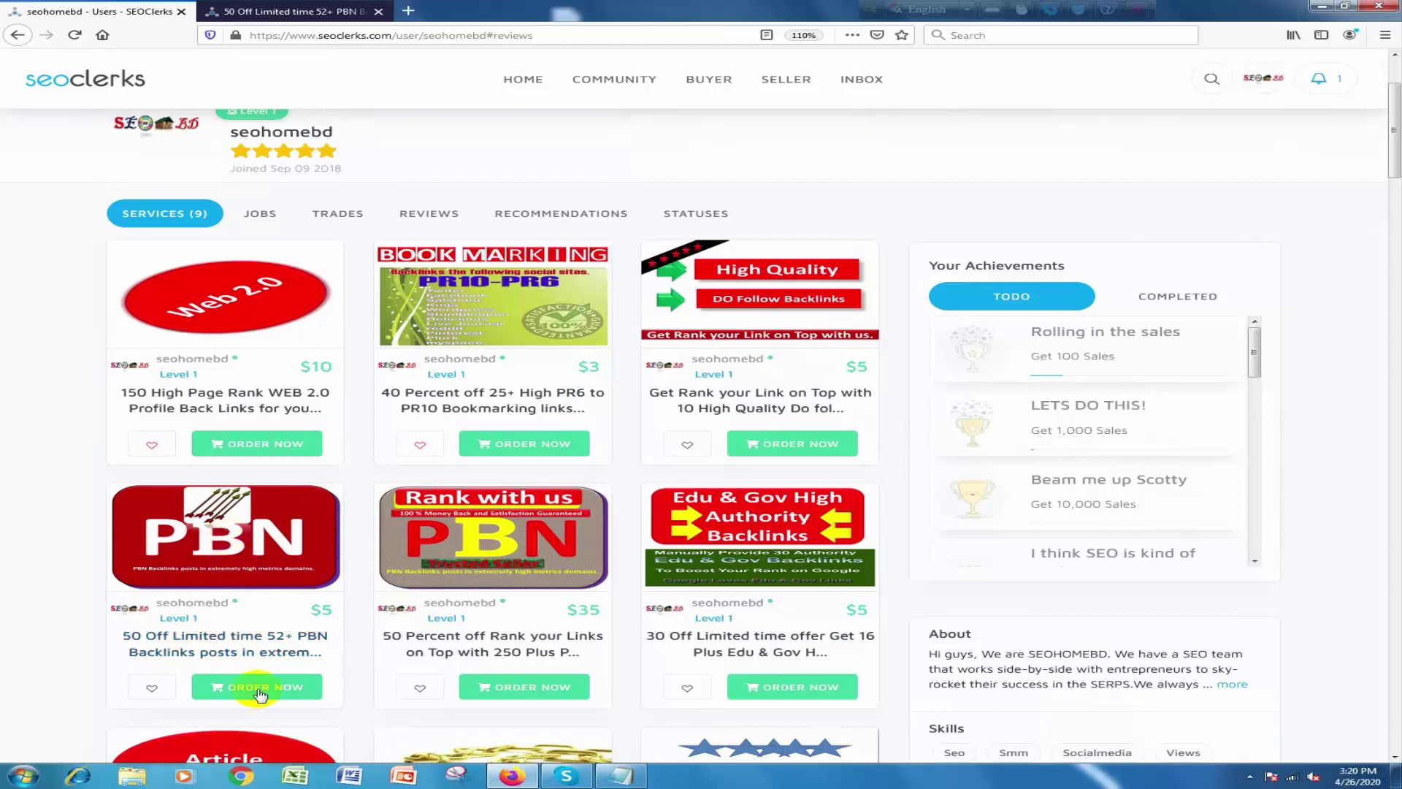
{"action": "right_click", "coordinate": [208, 632]}
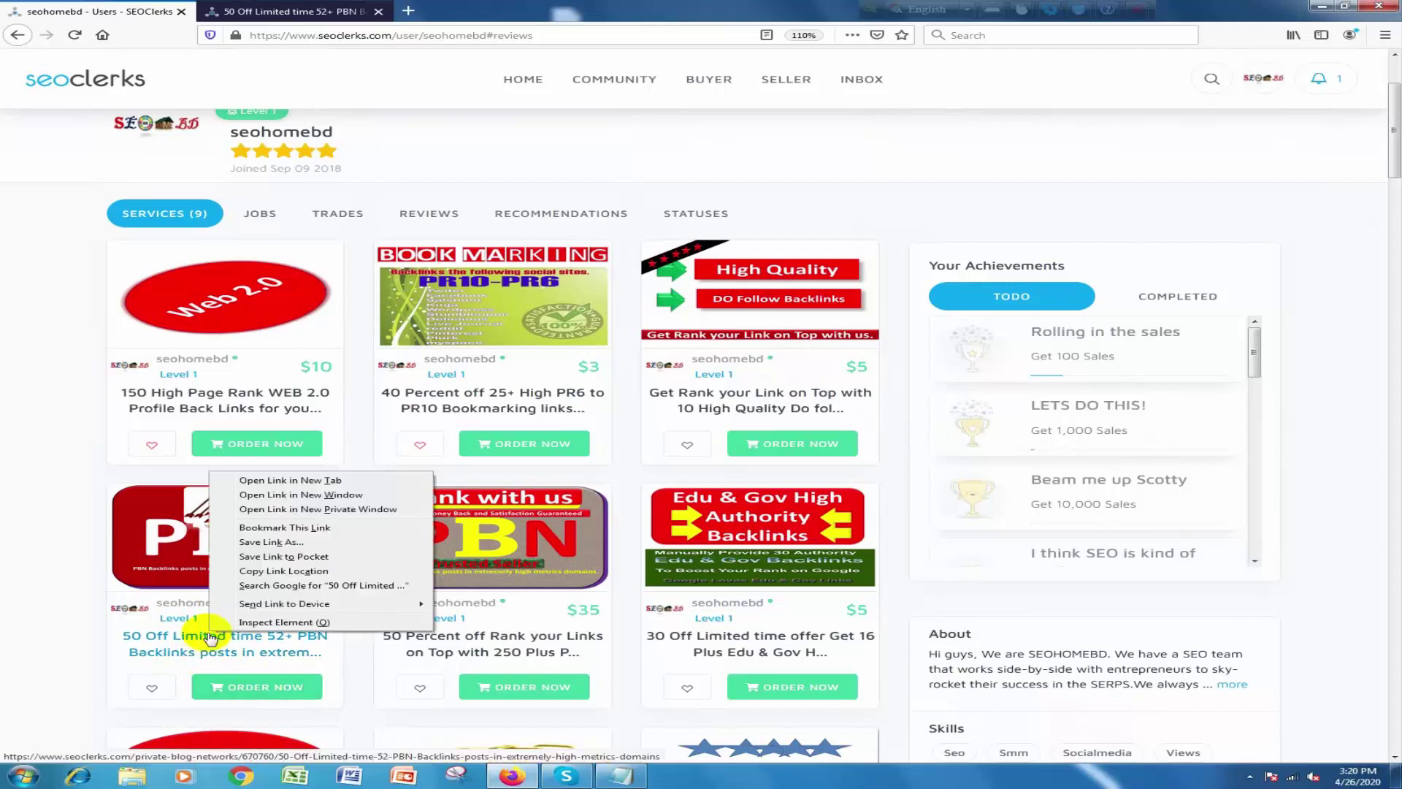
{"action": "left_click", "coordinate": [271, 484]}
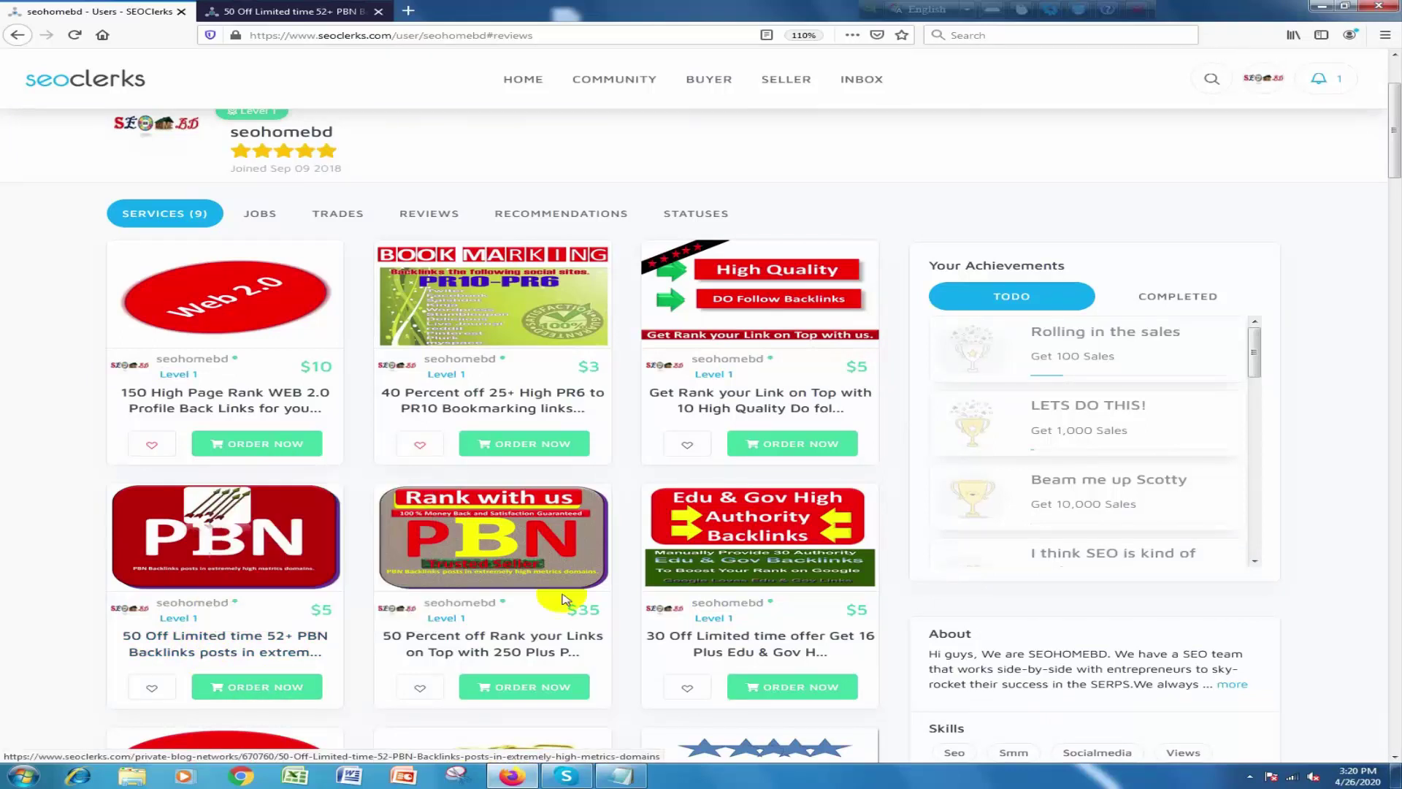
{"action": "left_click", "coordinate": [553, 7]}
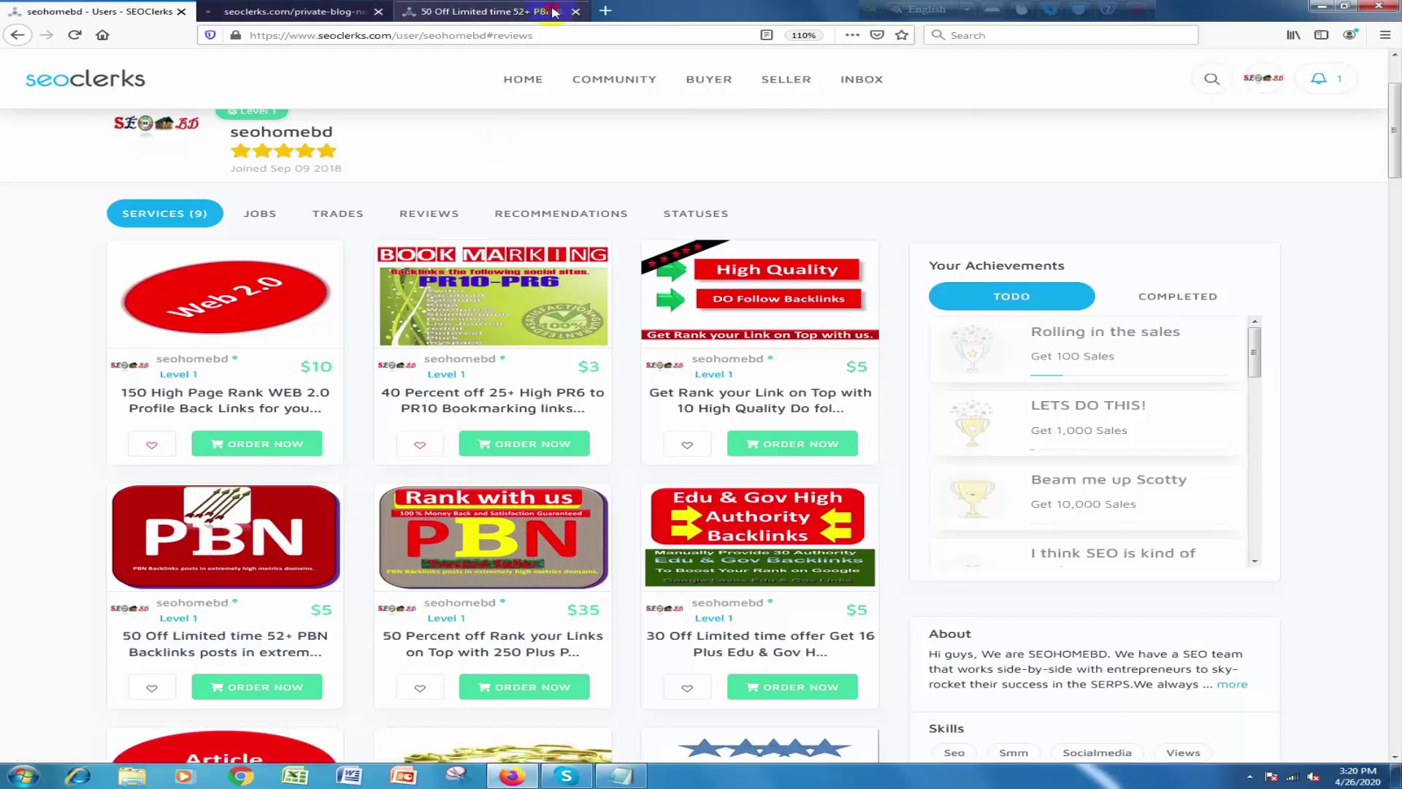
{"action": "left_click", "coordinate": [575, 11]}
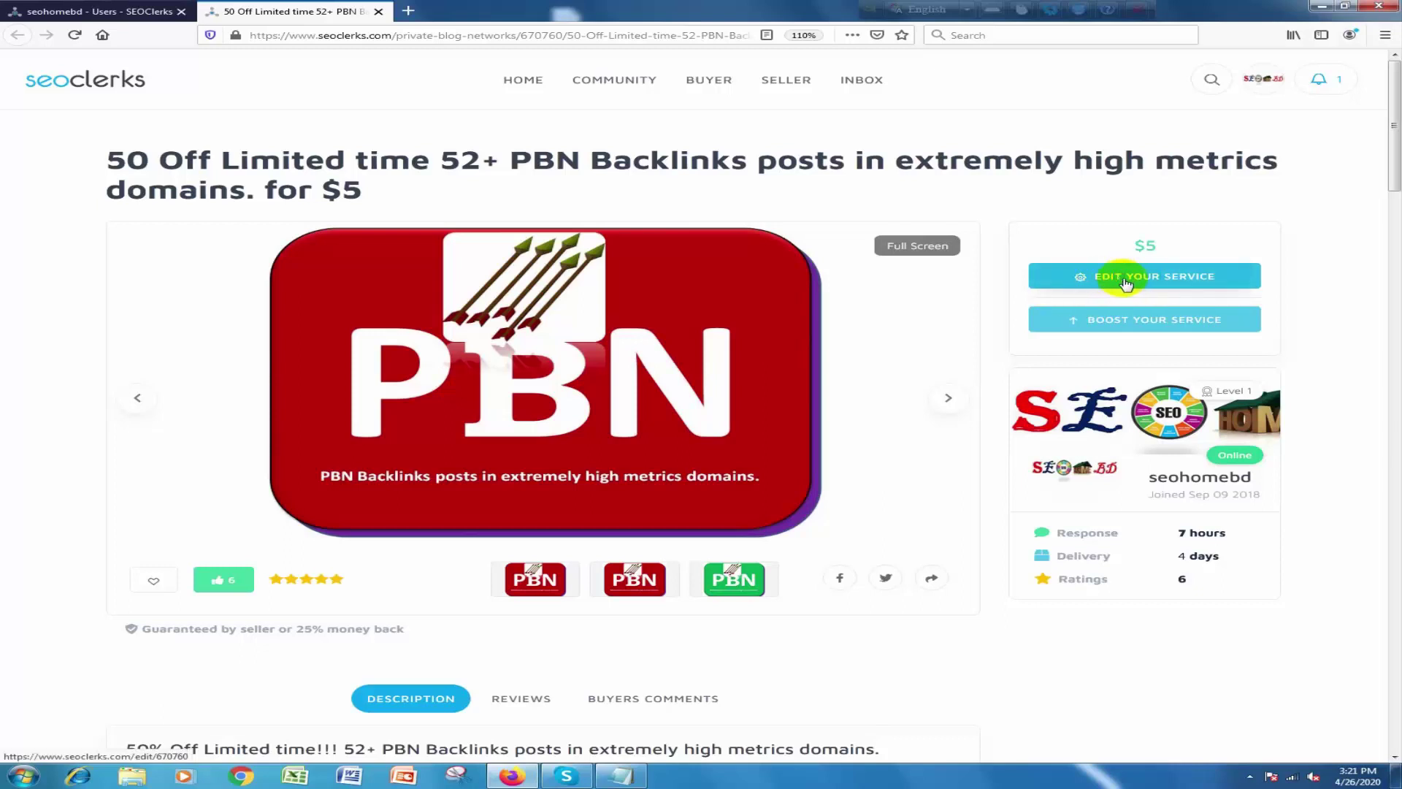
{"action": "left_click", "coordinate": [1125, 278]}
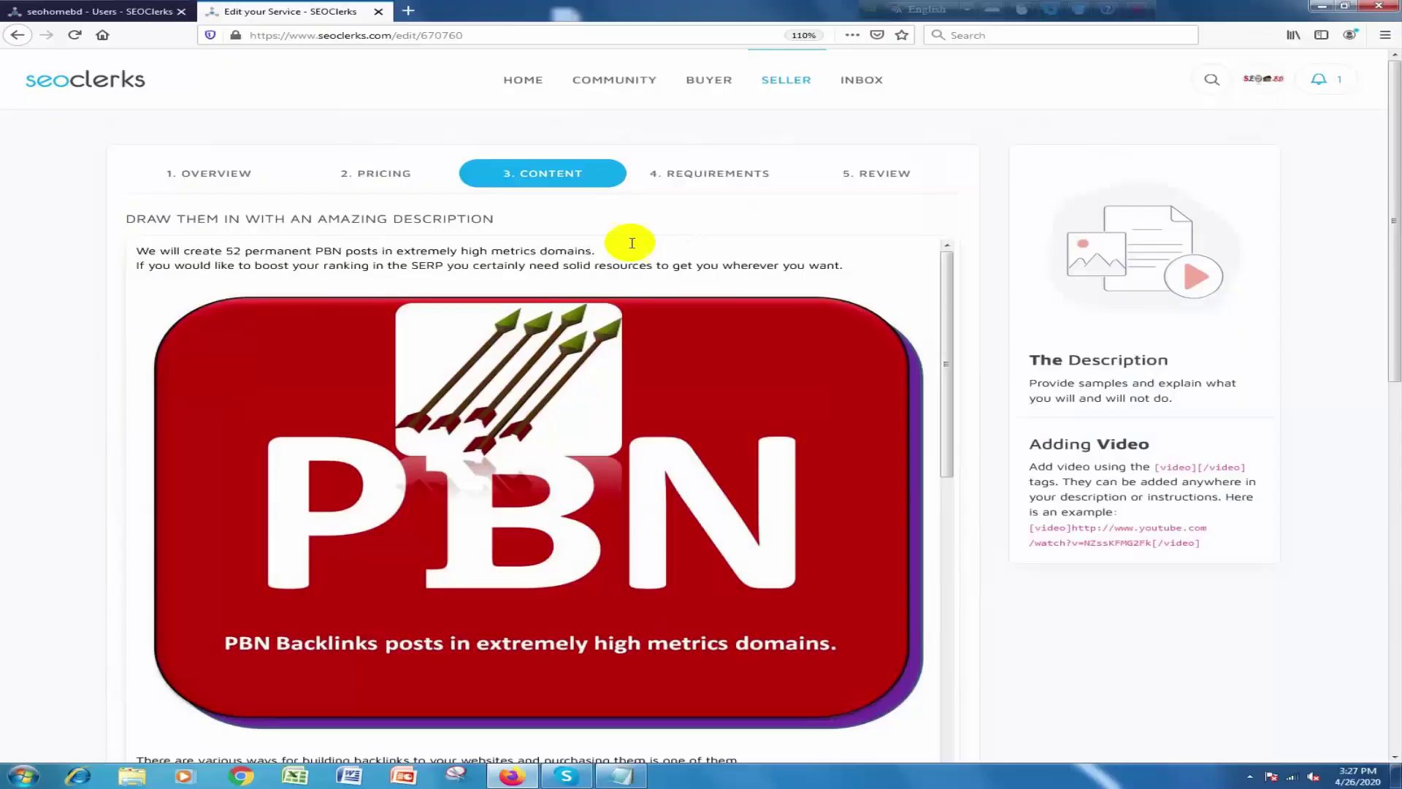
Make the description's opening line about 52 permanent PBN posts and the "Features:" heading bold.
{"action": "left_click_drag", "start_coordinate": [631, 243], "coordinate": [131, 244]}
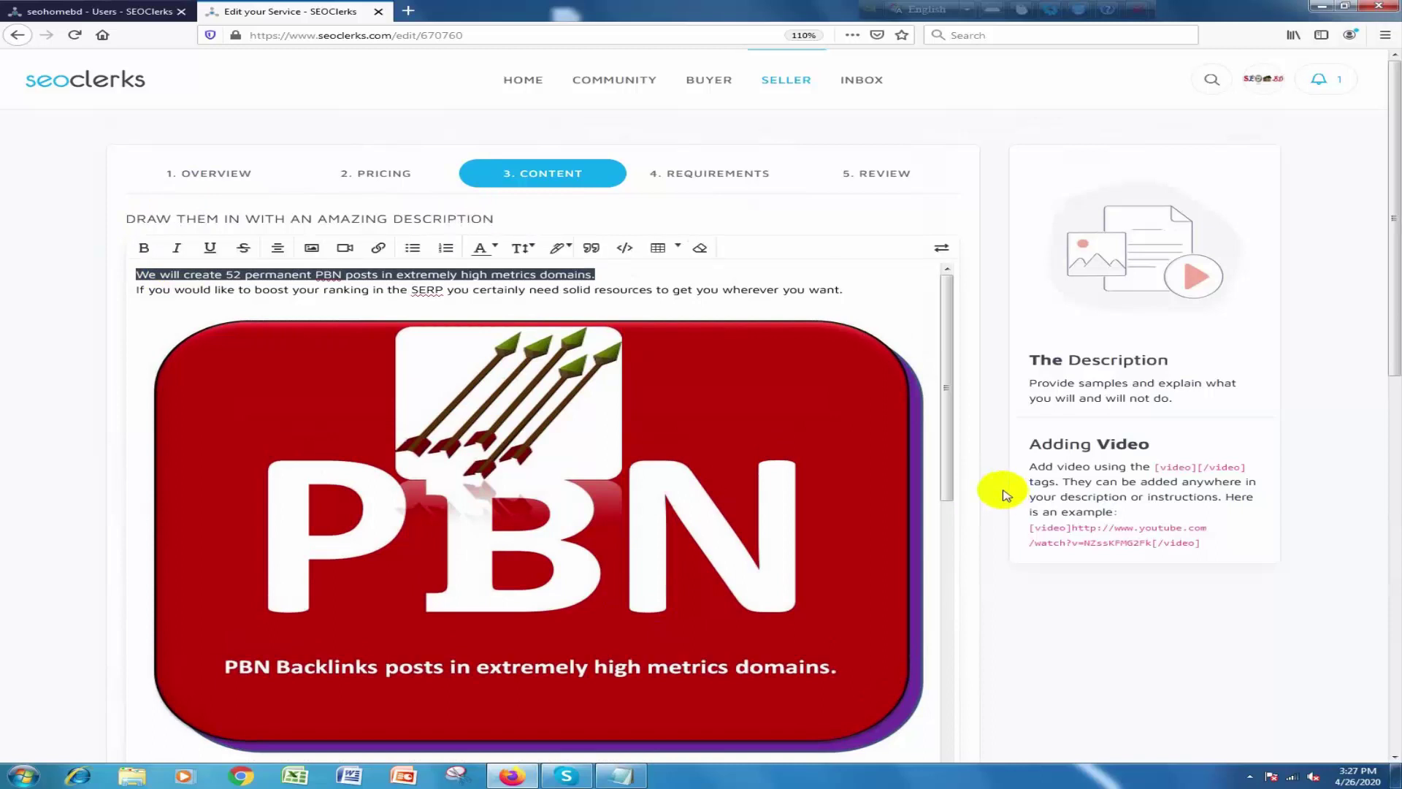
{"action": "left_click", "coordinate": [145, 248]}
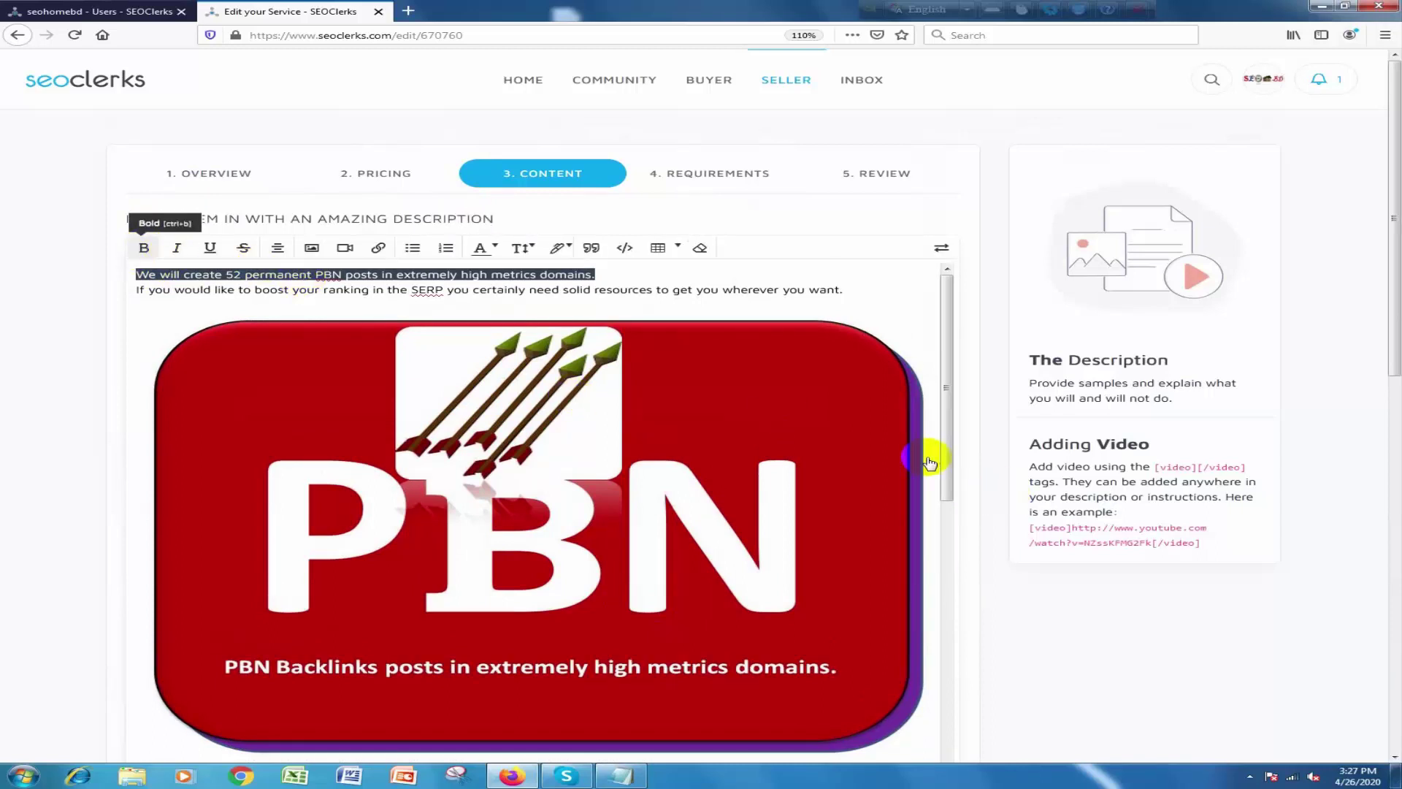
{"action": "scroll", "coordinate": [812, 454], "scroll_direction": "down", "scroll_amount": 4}
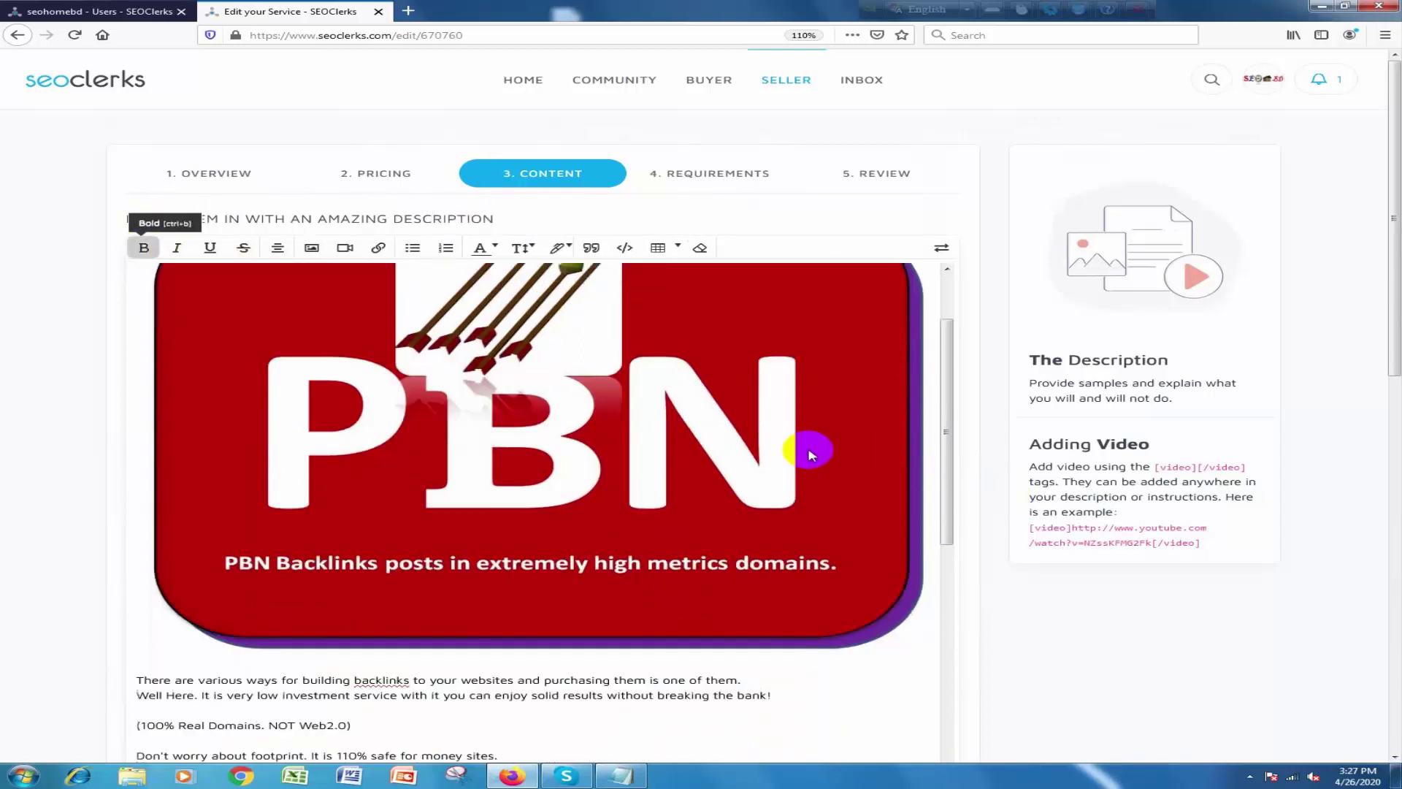
{"action": "scroll", "coordinate": [808, 449], "scroll_direction": "down", "scroll_amount": 7}
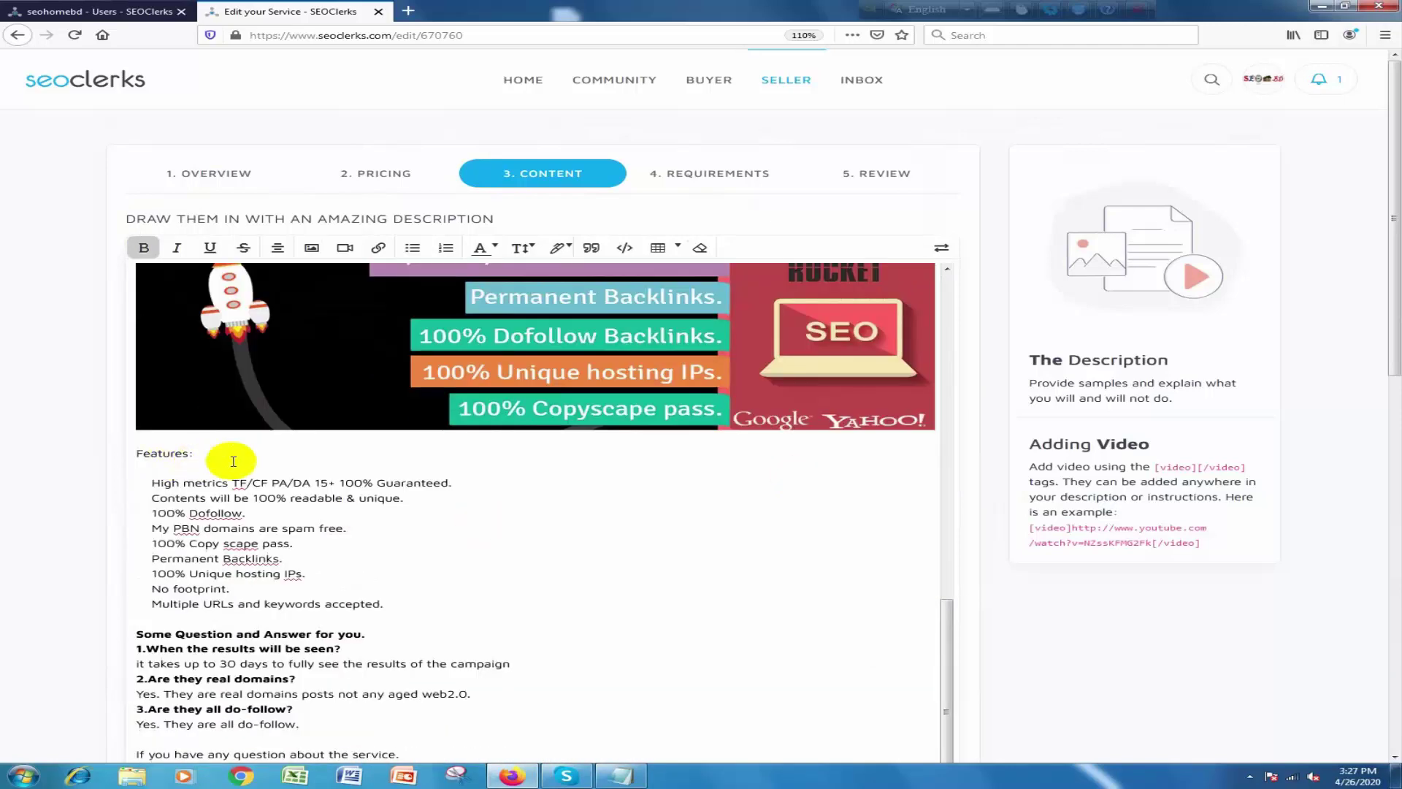
{"action": "left_click_drag", "start_coordinate": [219, 453], "coordinate": [121, 449]}
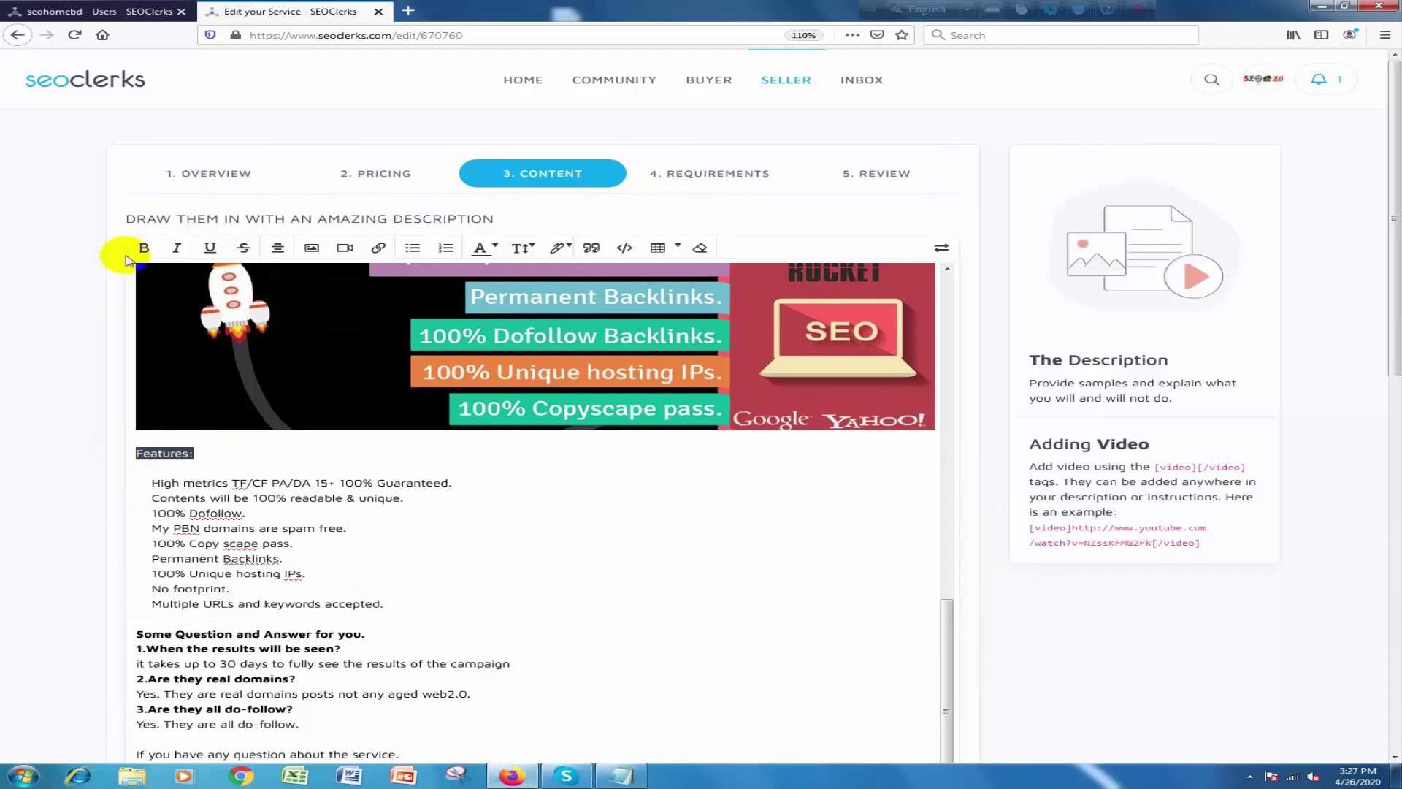
{"action": "key", "text": "ctrl+b"}
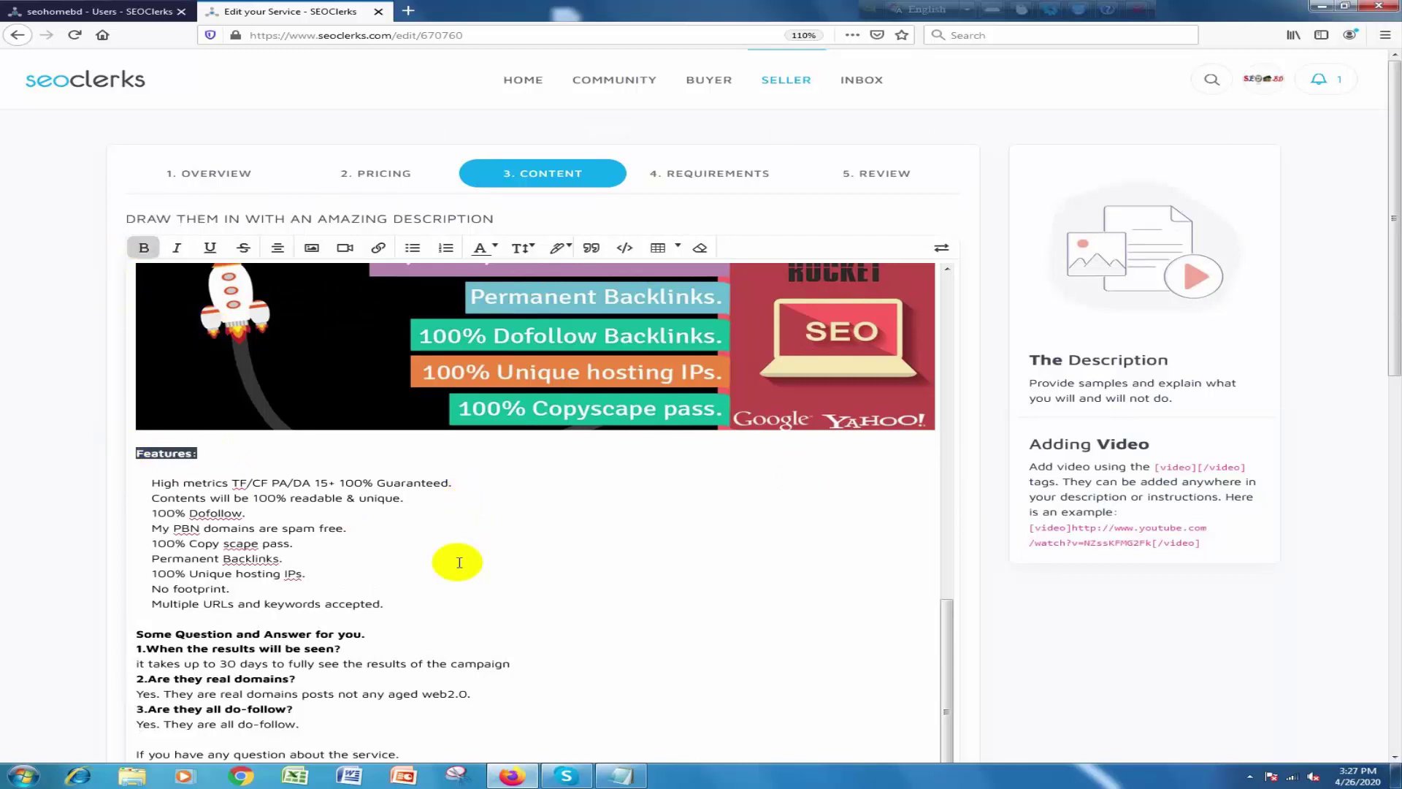
Add the bold line "Some sample List for you." below the features list, separated by a blank line.
{"action": "left_click", "coordinate": [437, 602]}
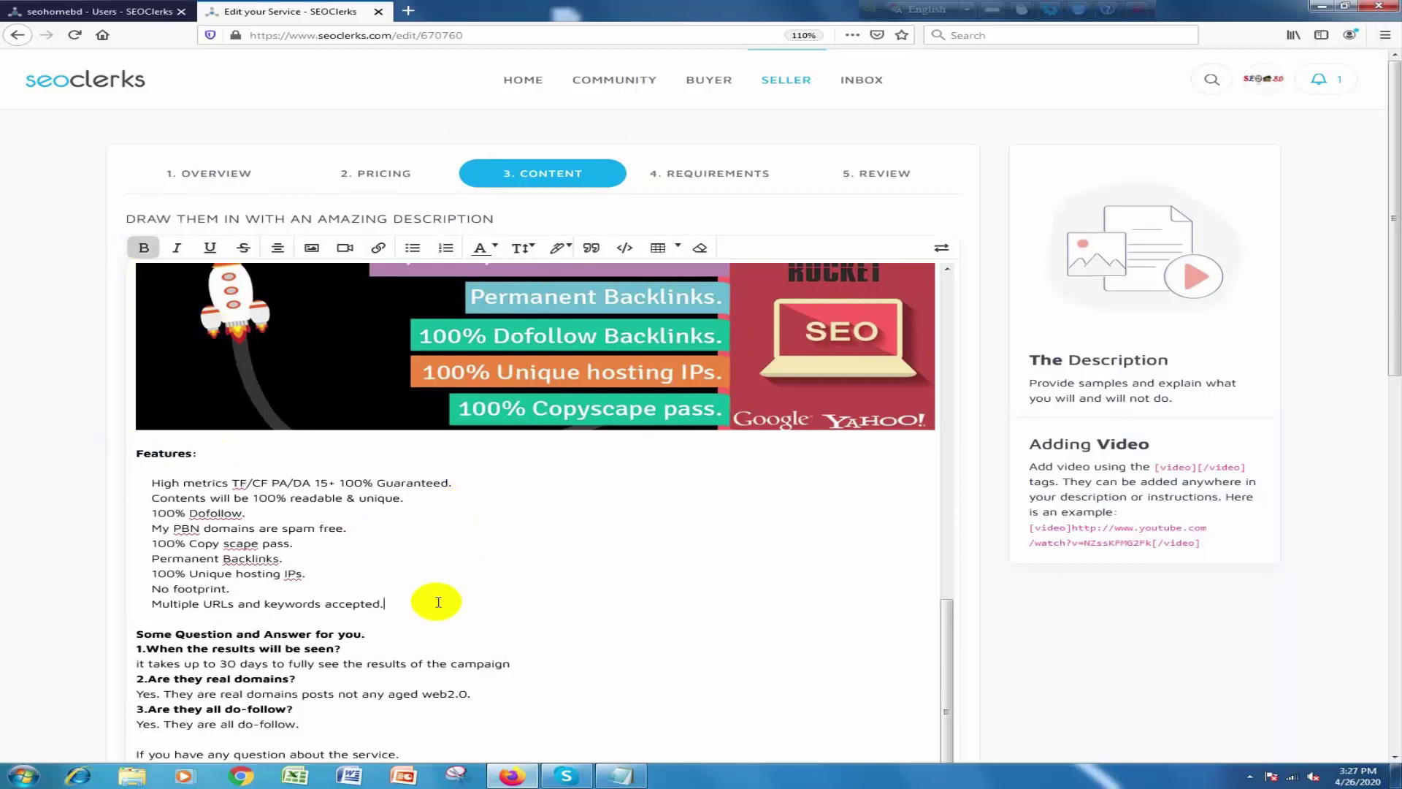
{"action": "key", "text": "Return"}
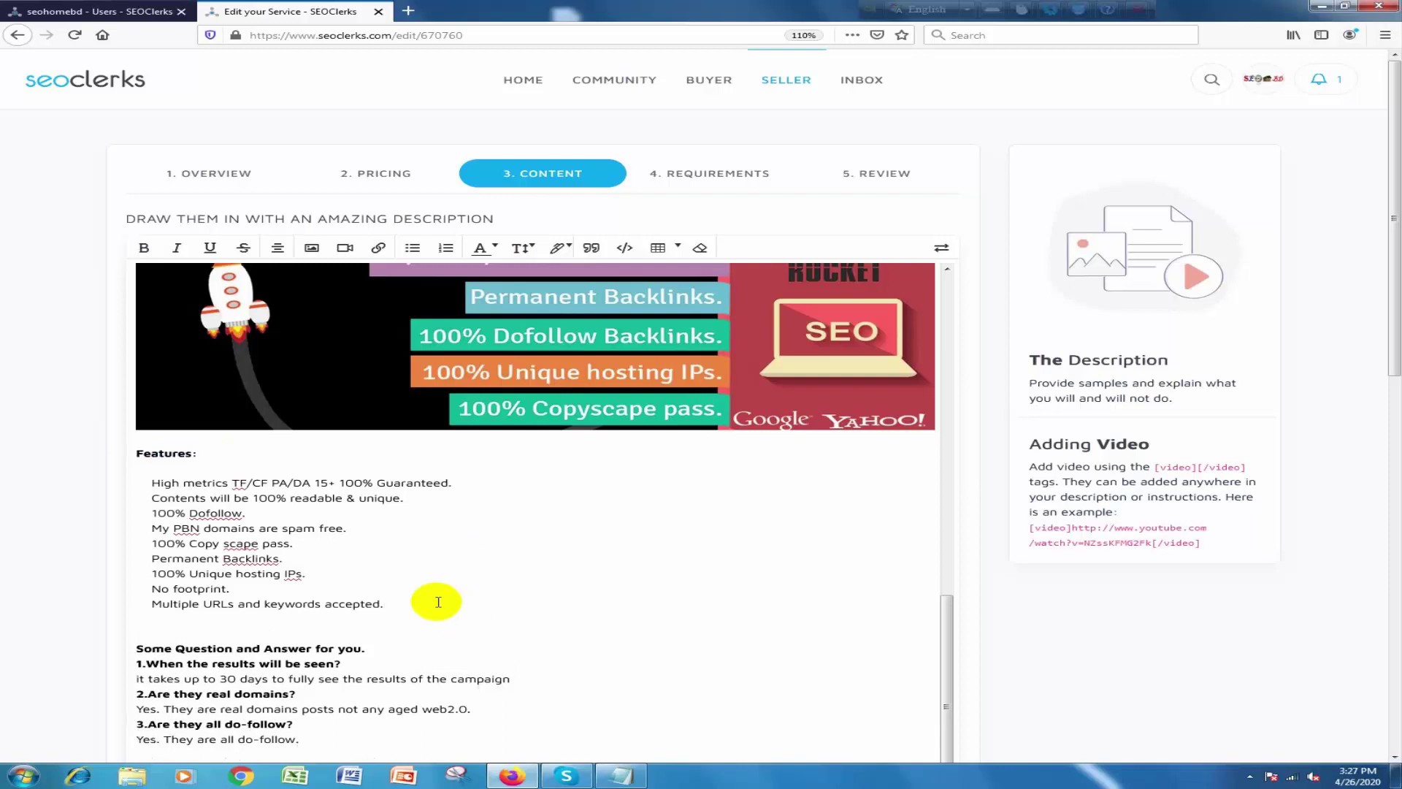
{"action": "key", "text": "Return"}
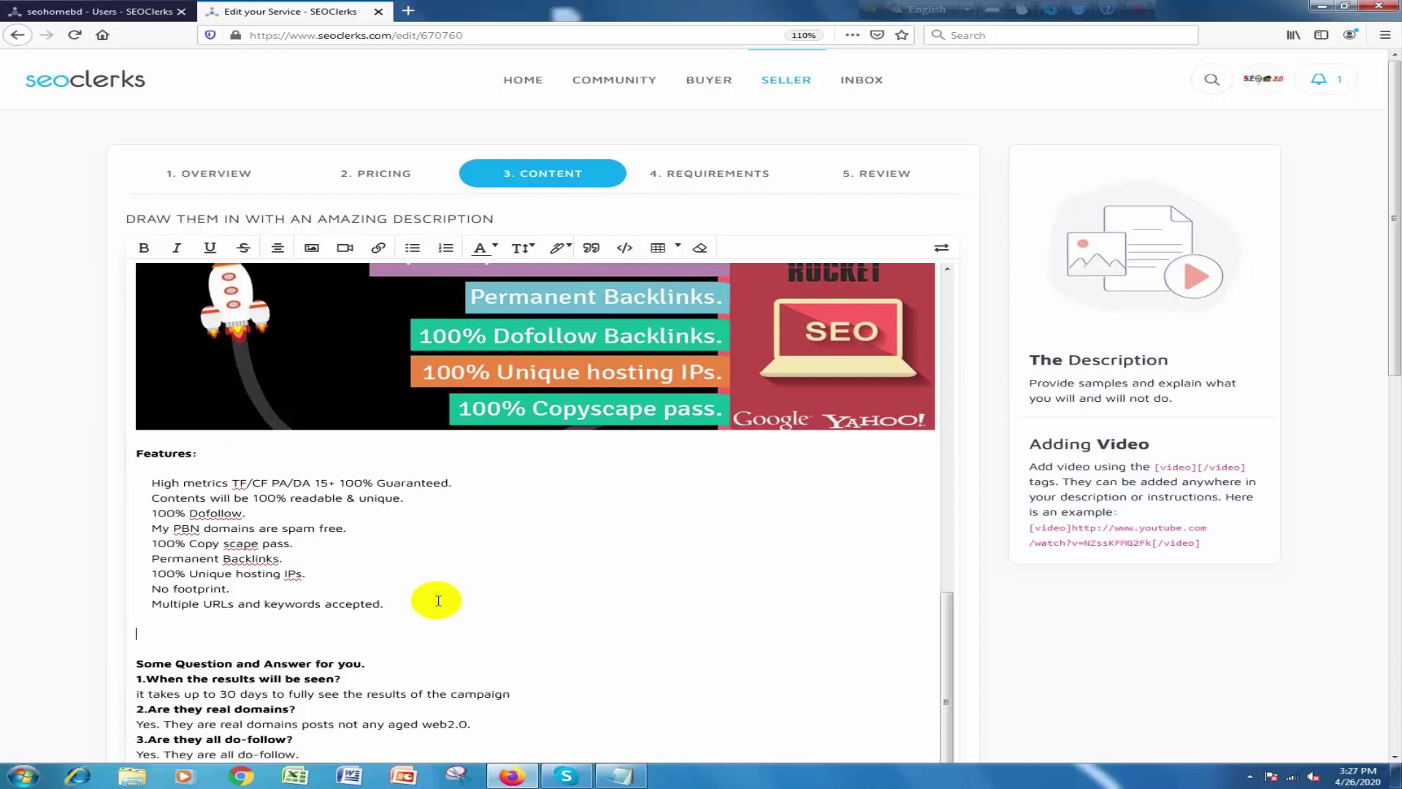
{"action": "type", "text": "Some sample List for you."}
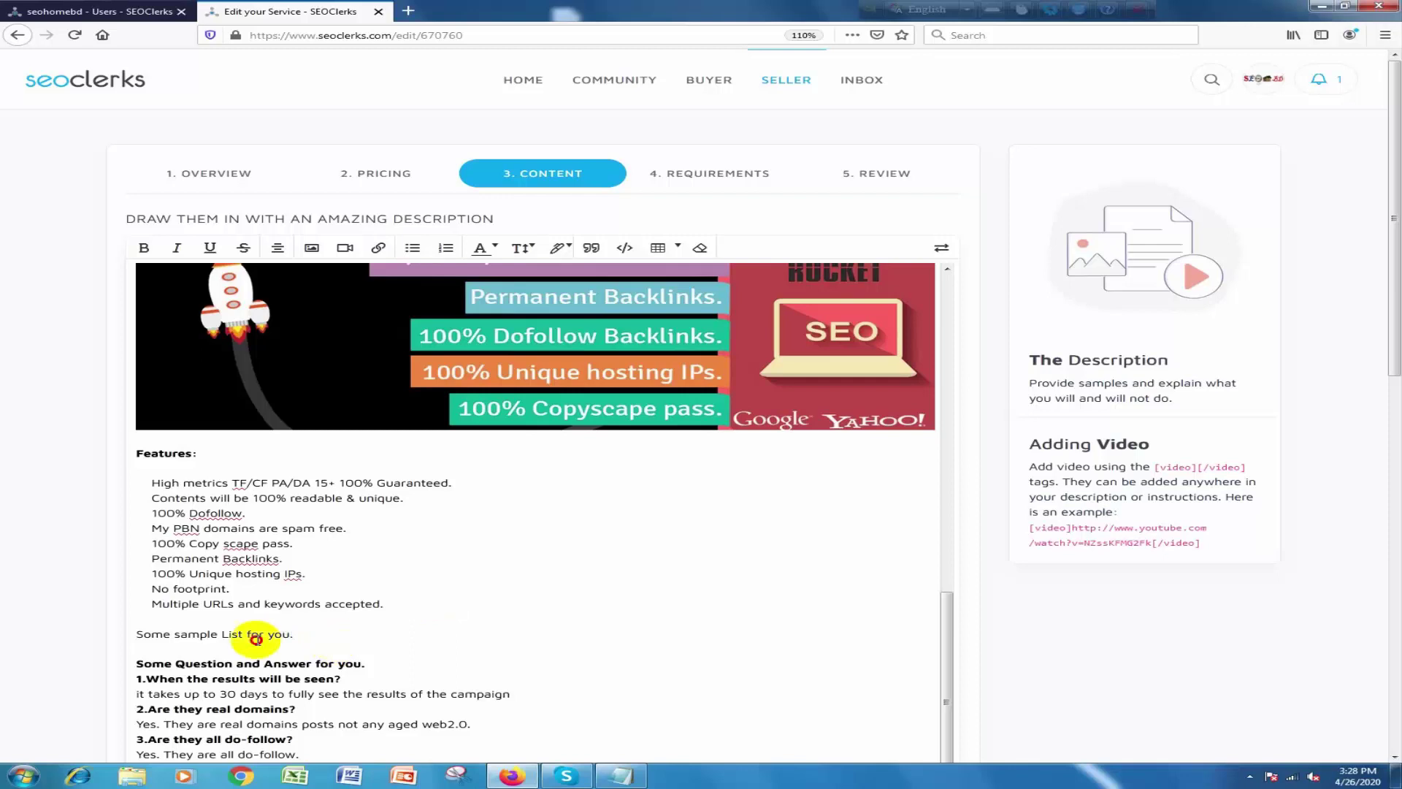
{"action": "left_click_drag", "start_coordinate": [344, 629], "coordinate": [125, 639]}
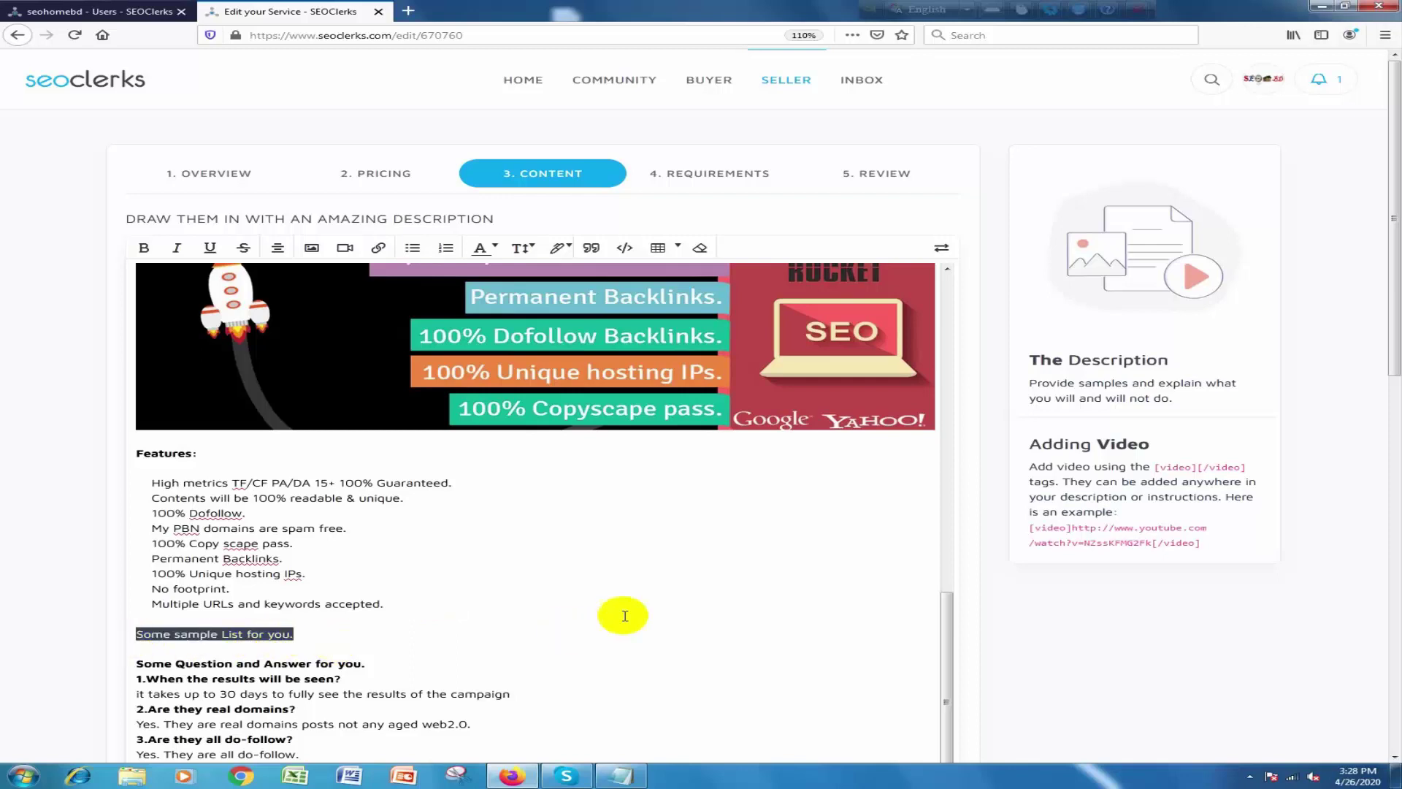
{"action": "left_click", "coordinate": [145, 250]}
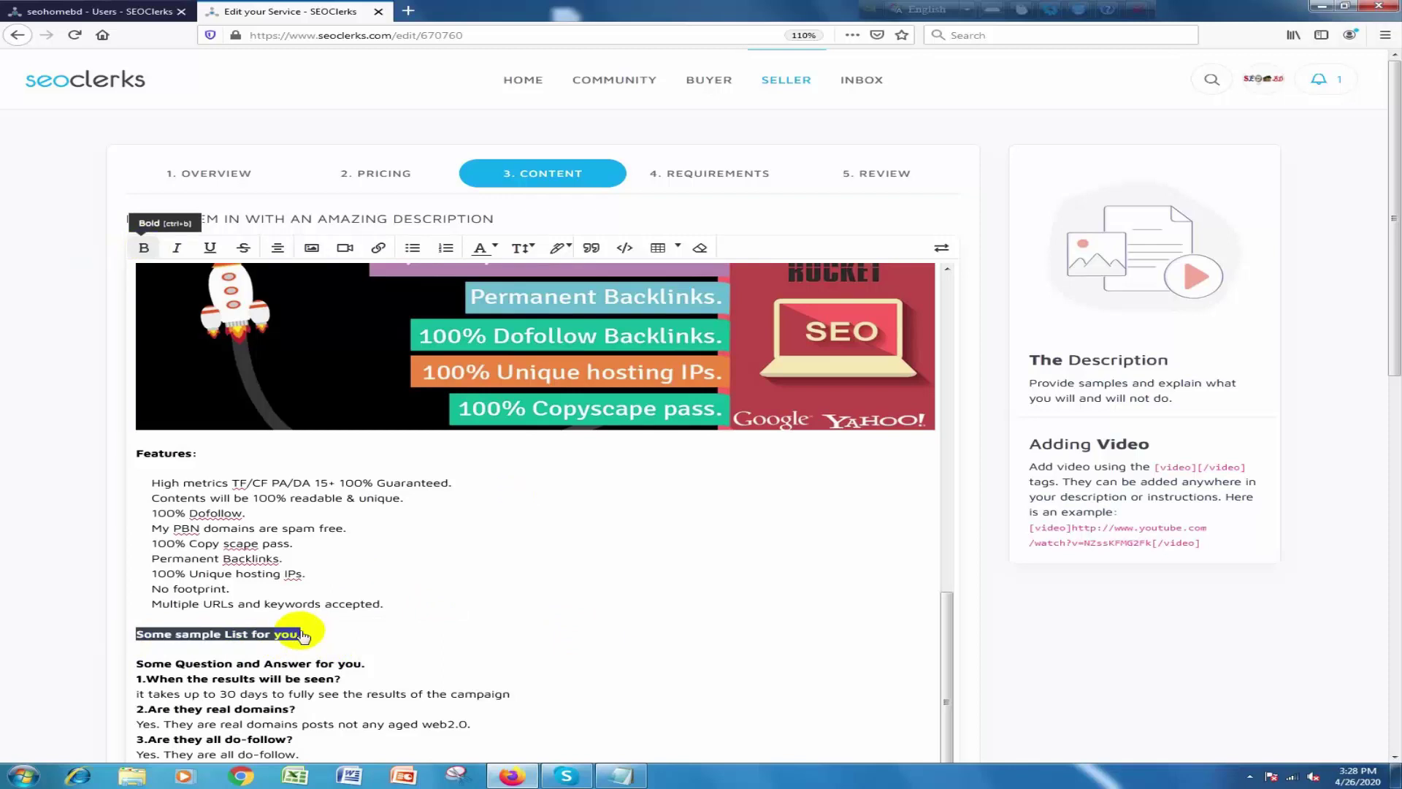
Upload the picture "Some PBN sample List" and insert it below the "Some sample List for you." line.
{"action": "left_click", "coordinate": [335, 631]}
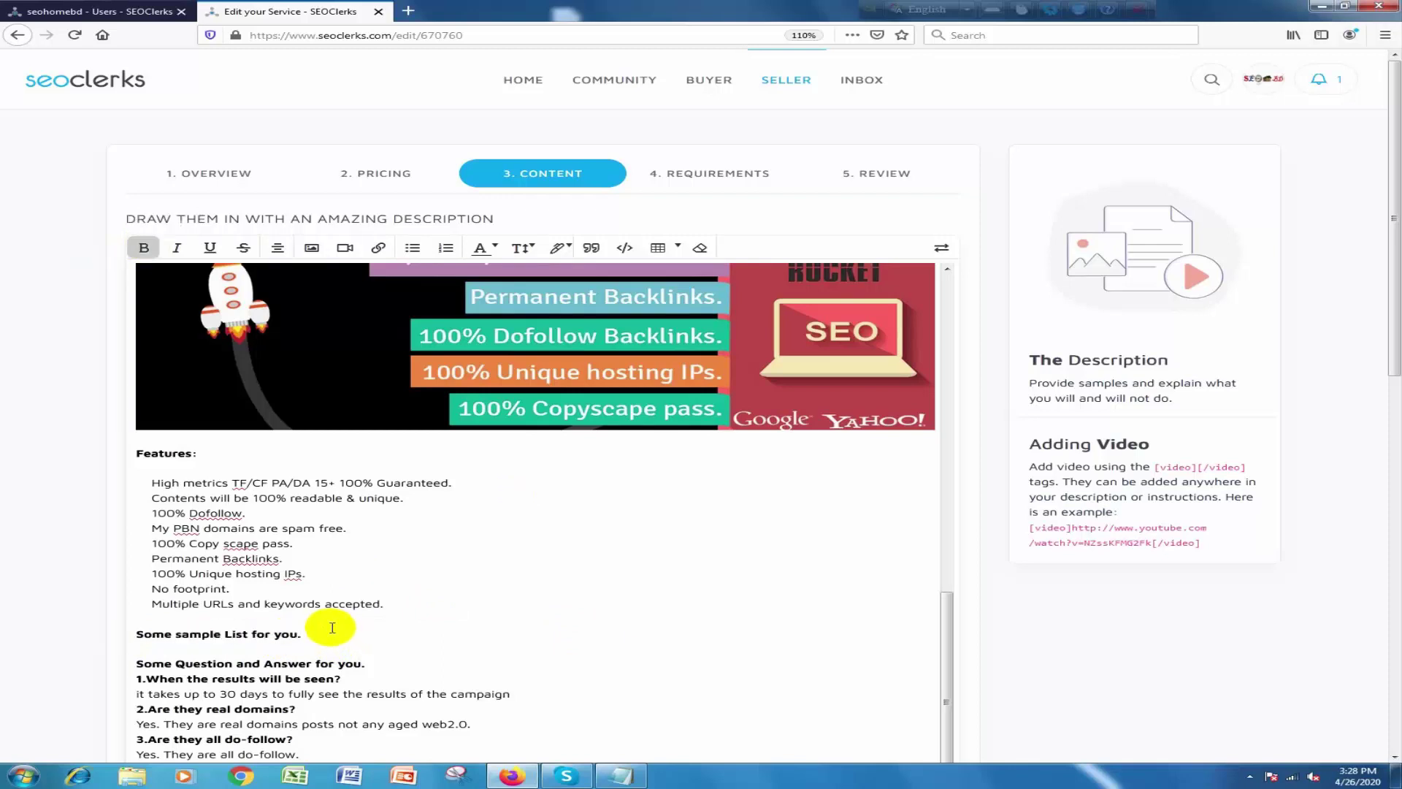
{"action": "key", "text": "Return"}
{"action": "key", "text": "Return"}
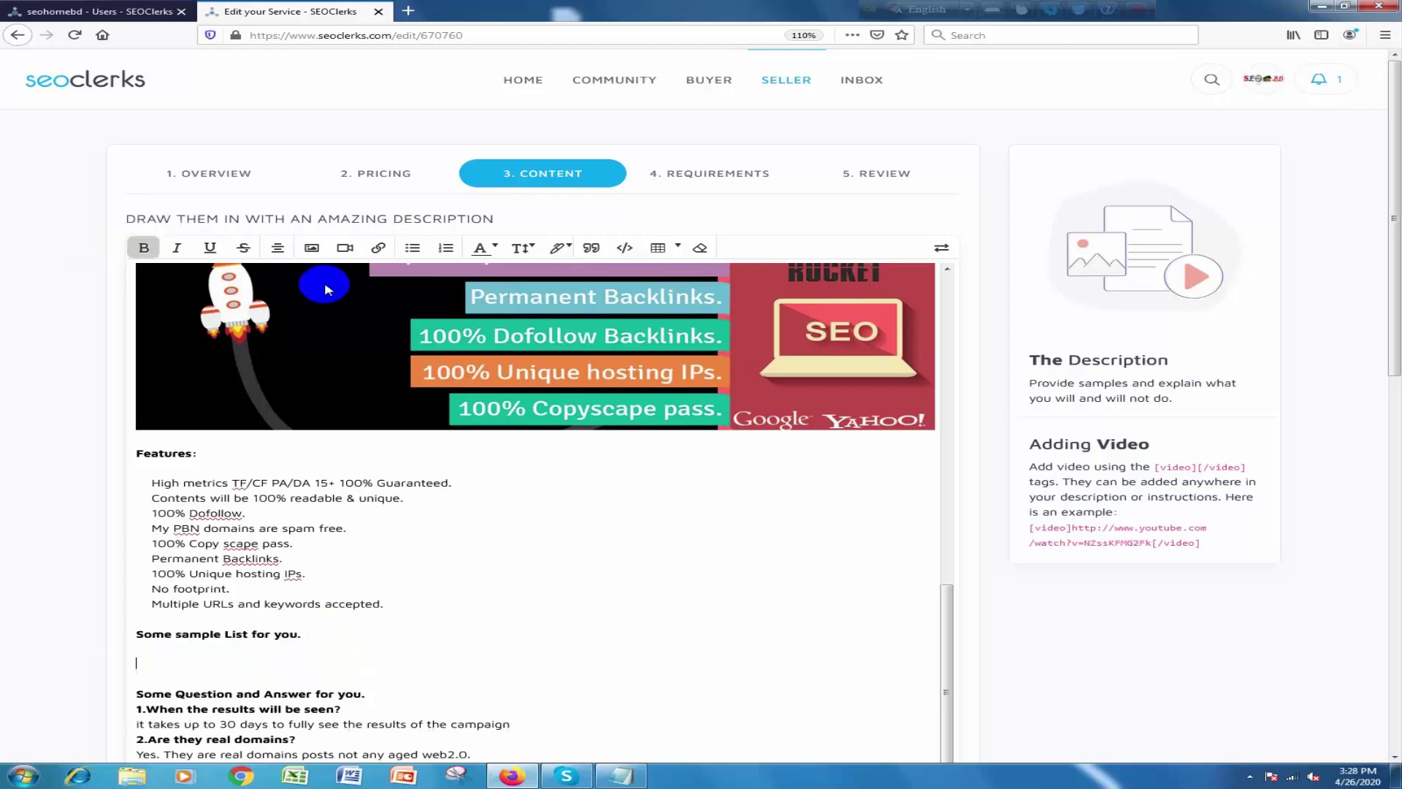
{"action": "left_click", "coordinate": [314, 250]}
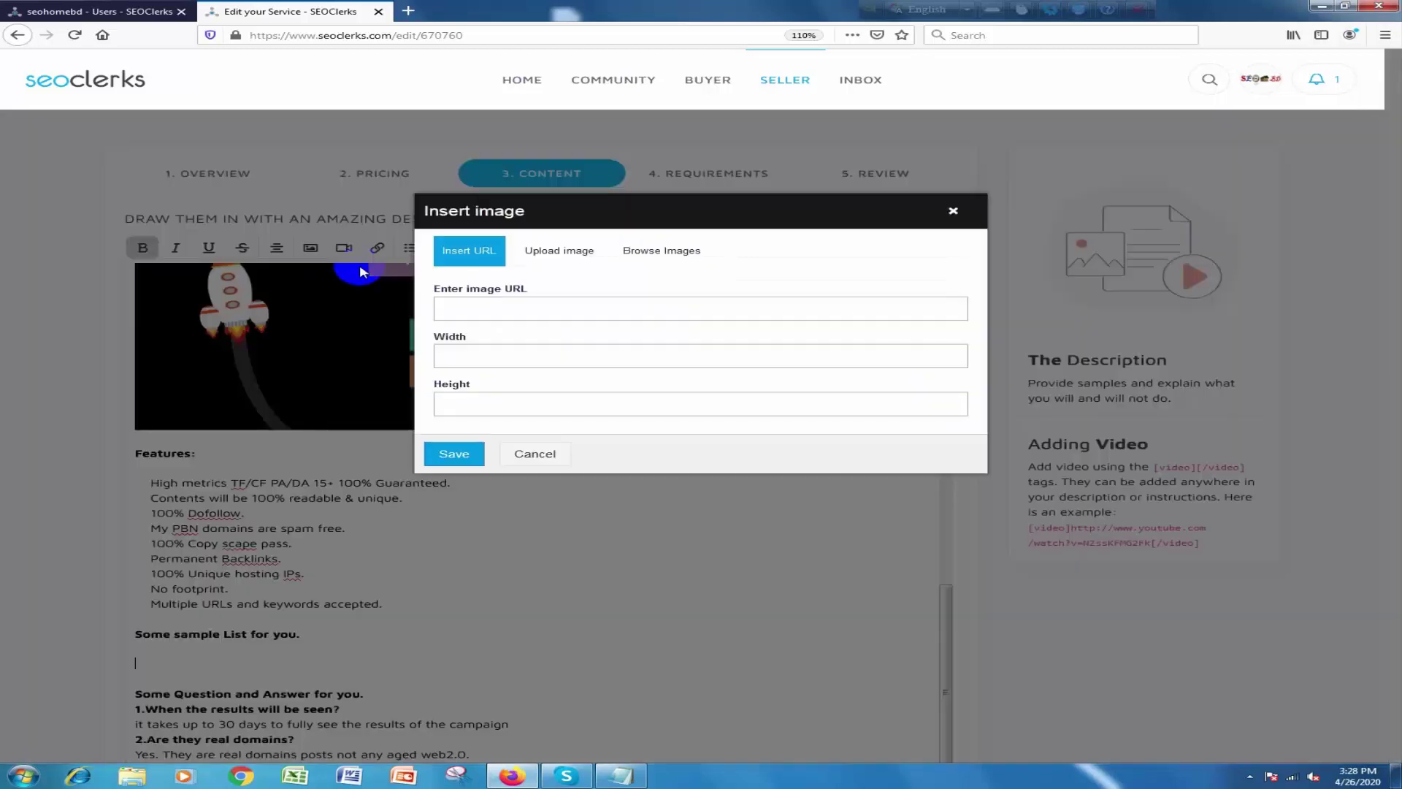
{"action": "left_click", "coordinate": [573, 251]}
{"action": "left_click", "coordinate": [722, 352]}
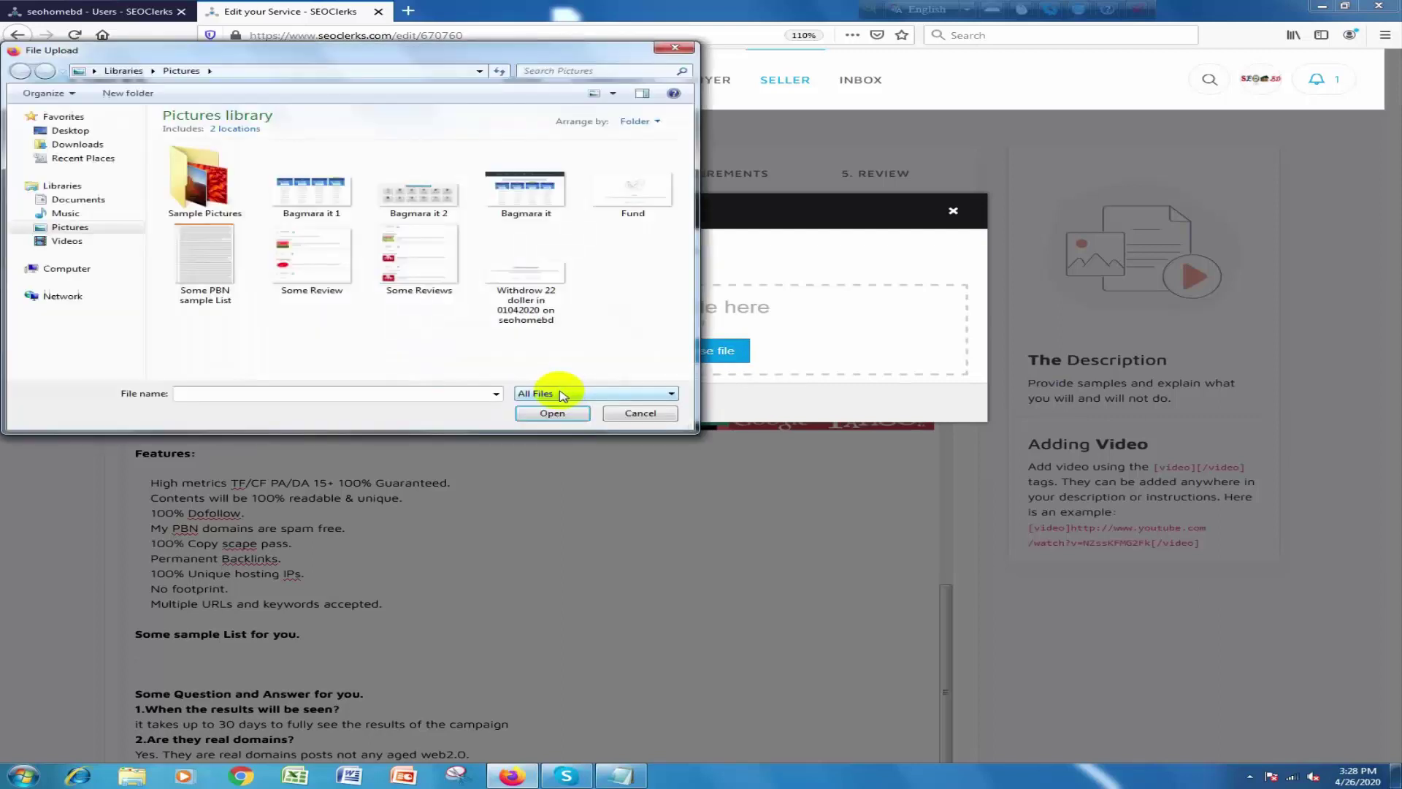
{"action": "left_click", "coordinate": [204, 267]}
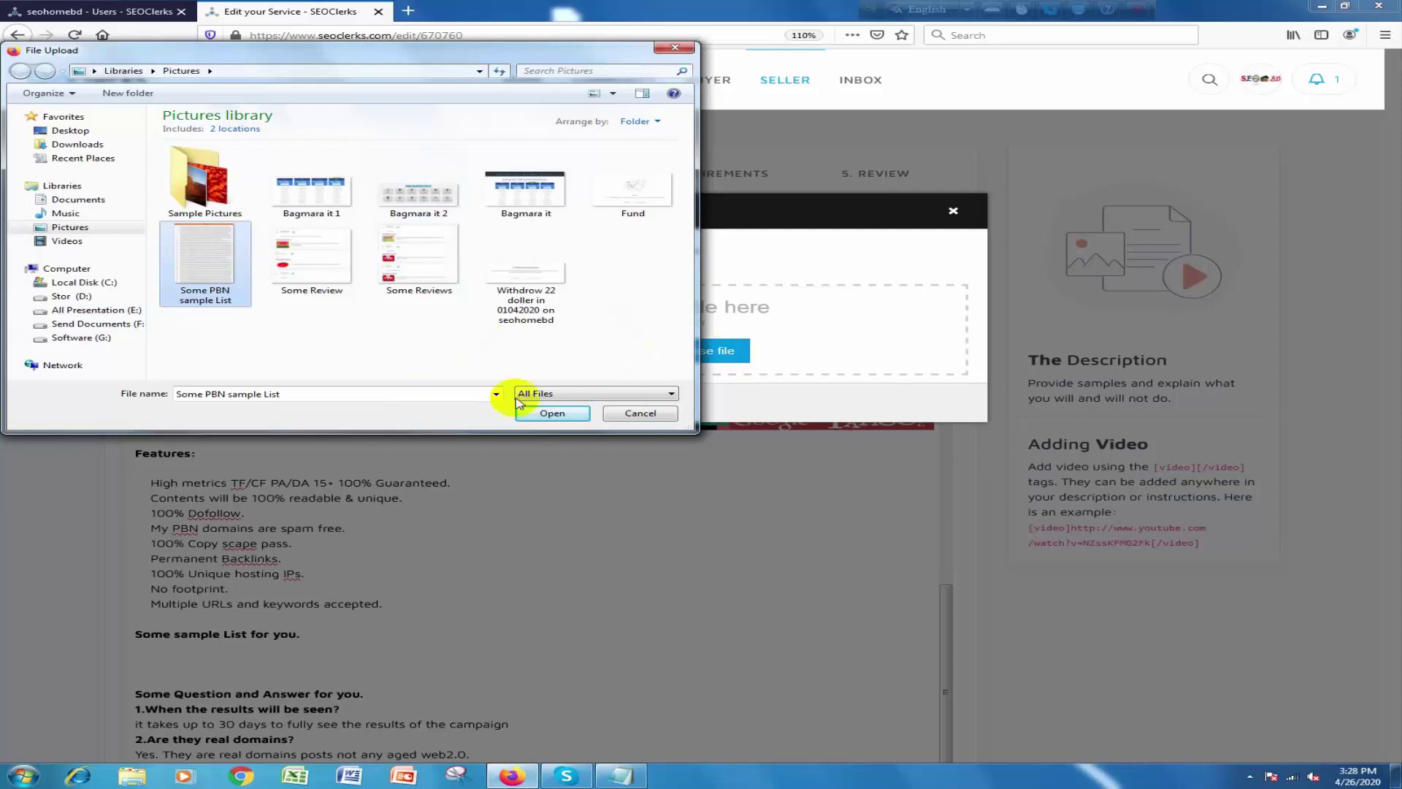
{"action": "left_click", "coordinate": [553, 413]}
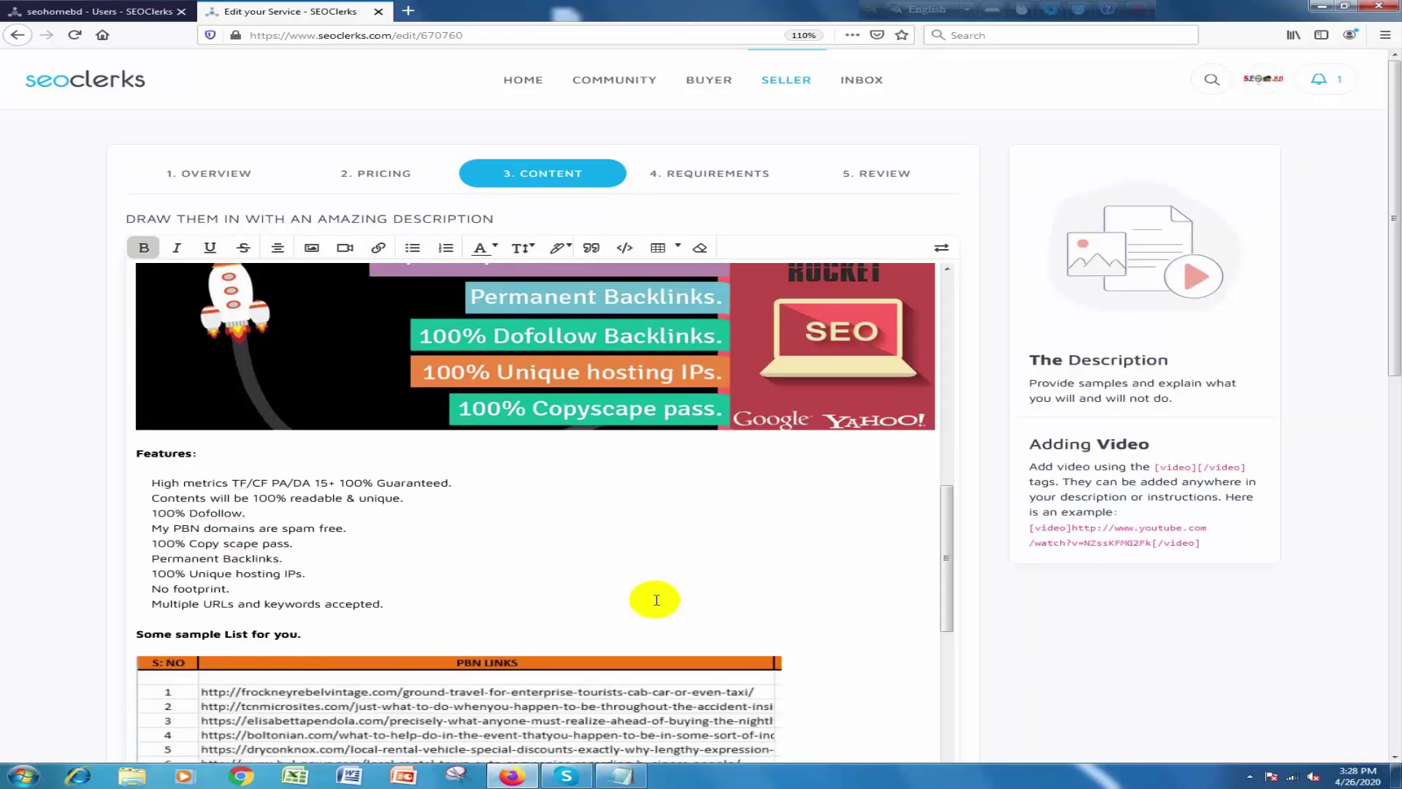
Prefix the bold line "Some sample List for you." above the PBN links image with "We have more PBNs" and "Here is".
{"action": "scroll", "coordinate": [650, 597], "scroll_direction": "down", "scroll_amount": 3}
{"action": "scroll", "coordinate": [656, 603], "scroll_direction": "down", "scroll_amount": 5}
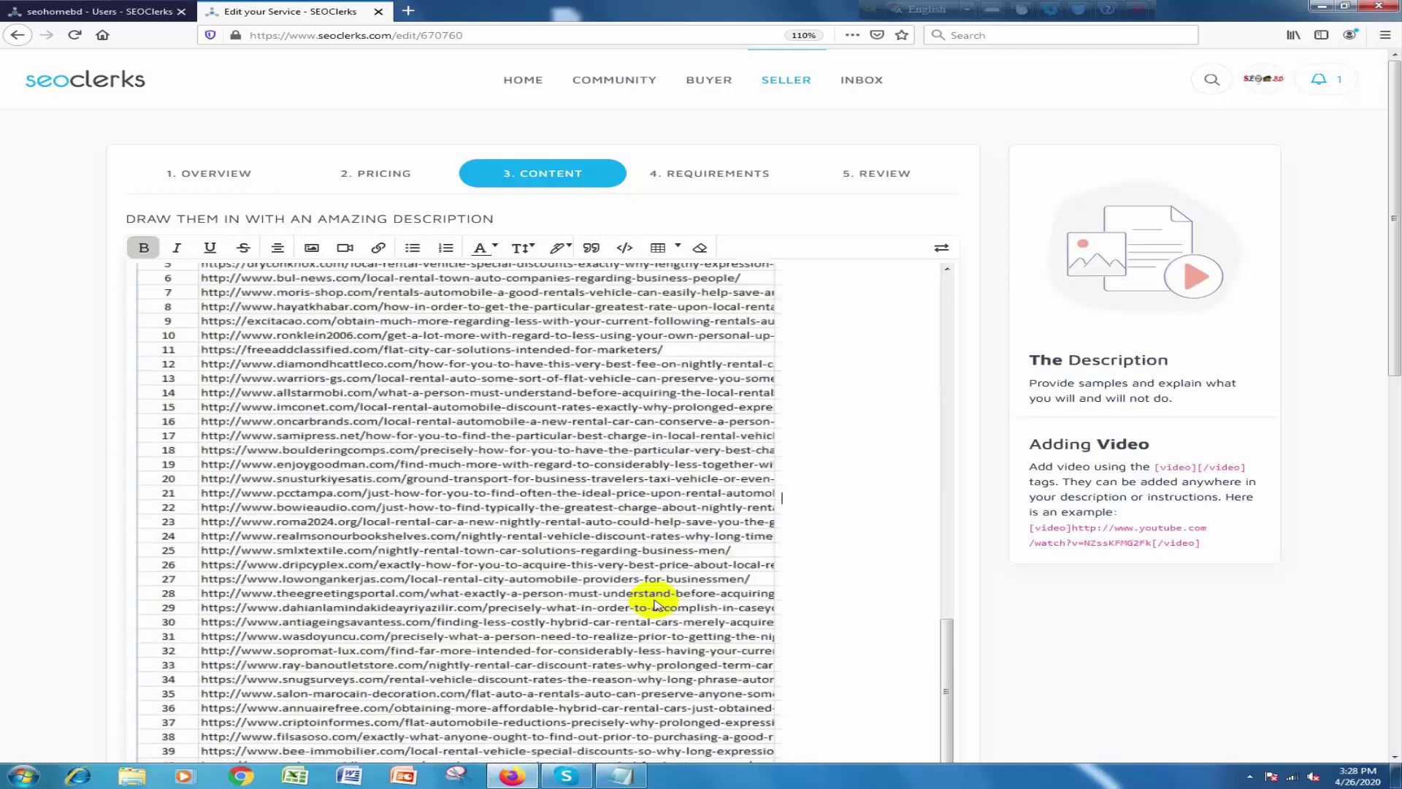
{"action": "scroll", "coordinate": [655, 603], "scroll_direction": "down", "scroll_amount": 1}
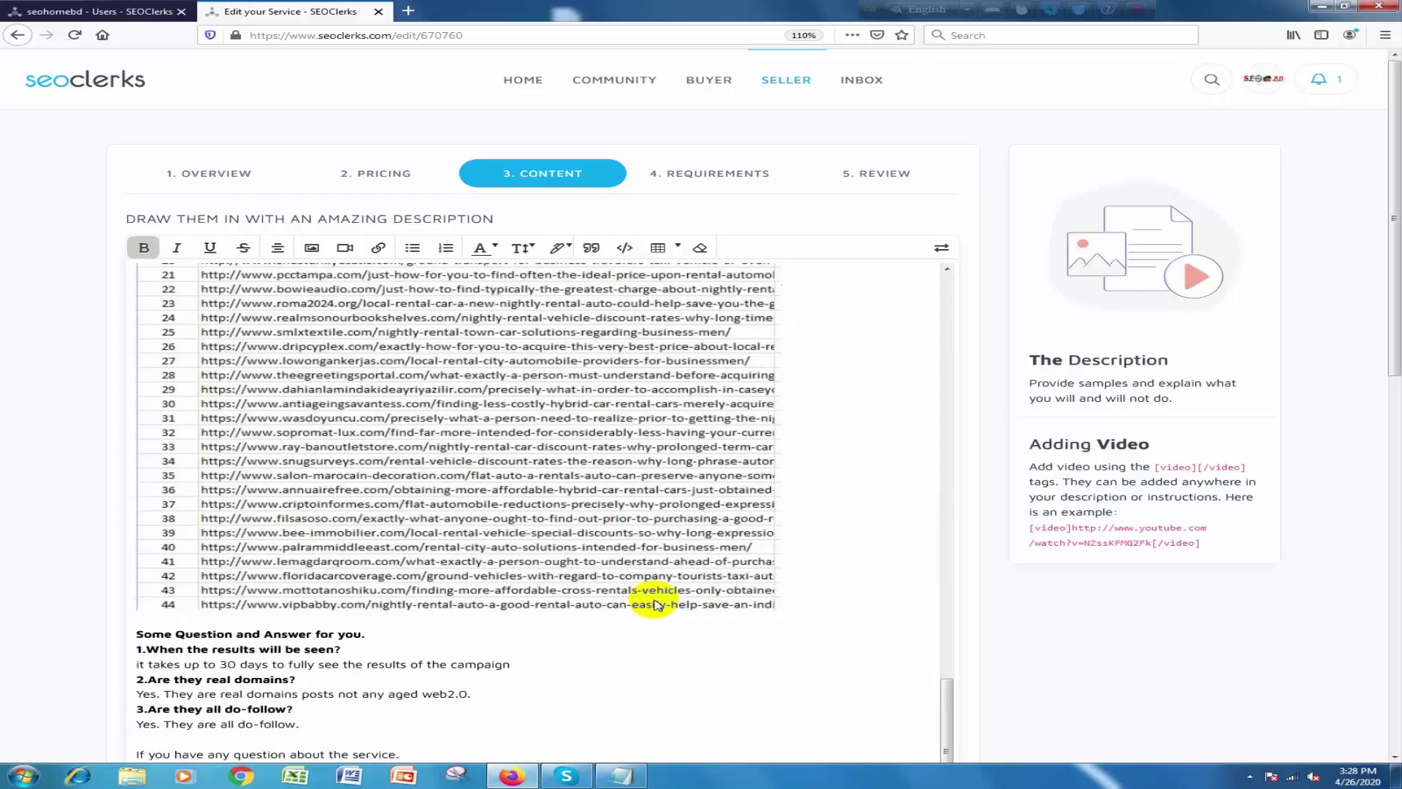
{"action": "scroll", "coordinate": [655, 604], "scroll_direction": "up", "scroll_amount": 3}
{"action": "scroll", "coordinate": [653, 603], "scroll_direction": "up", "scroll_amount": 5}
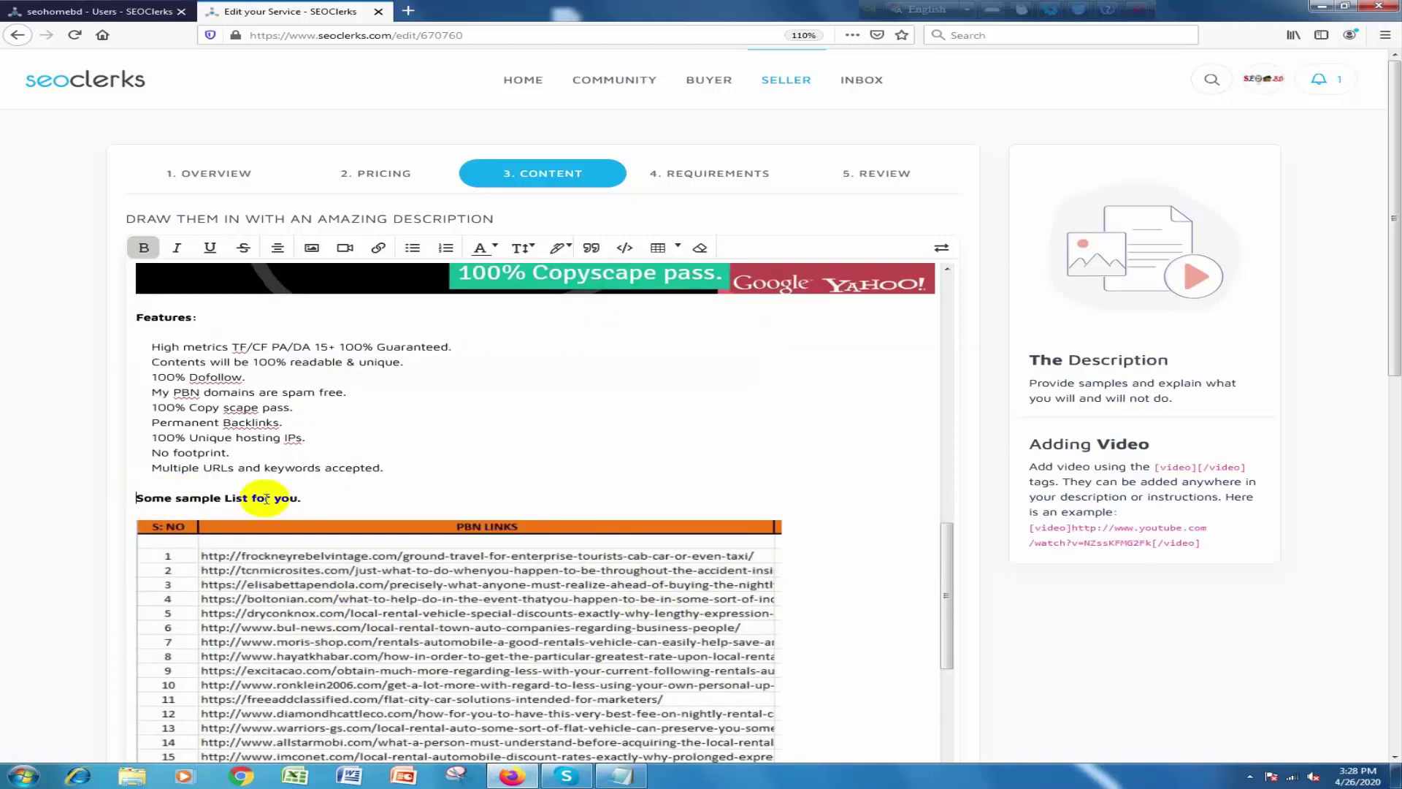
{"action": "type", "text": "We"}
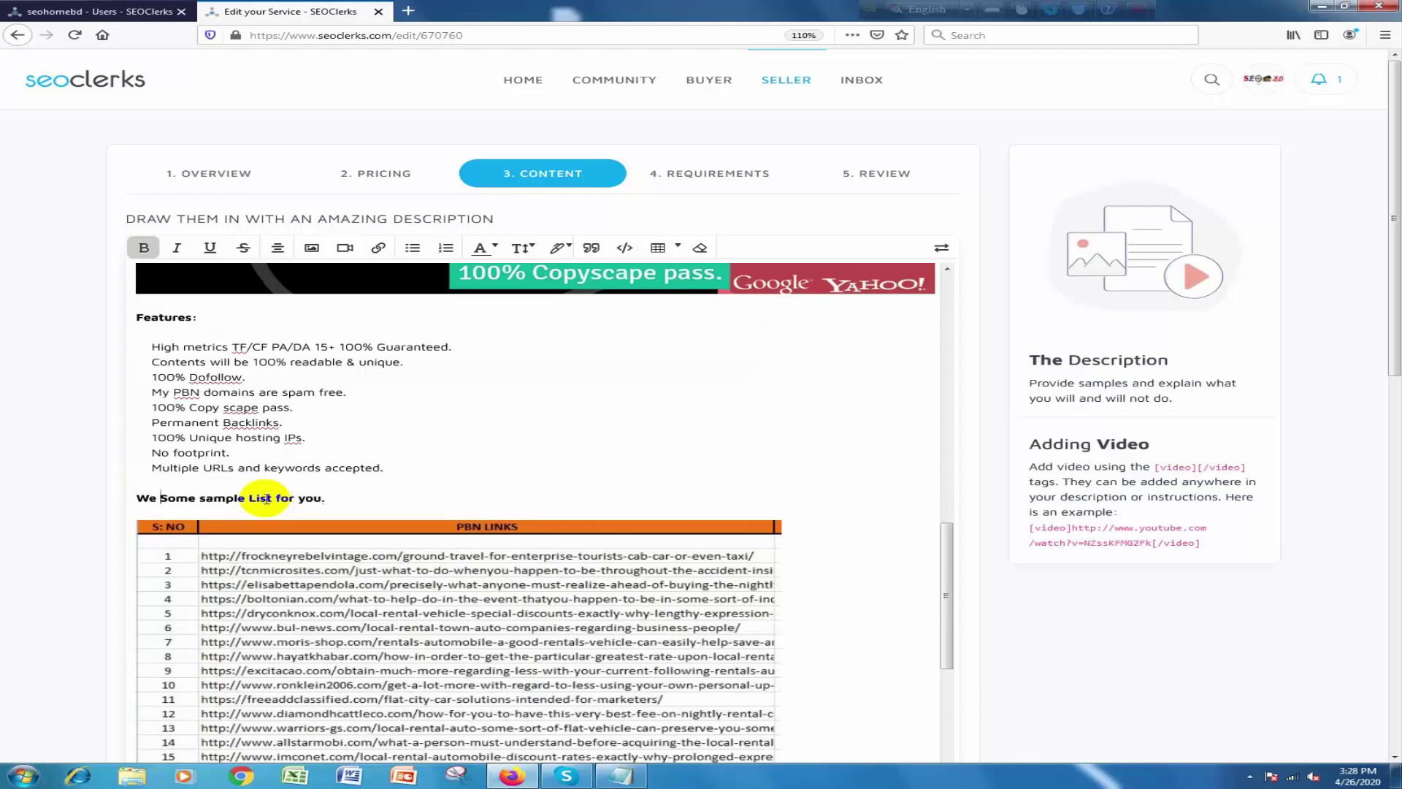
{"action": "type", "text": " have "}
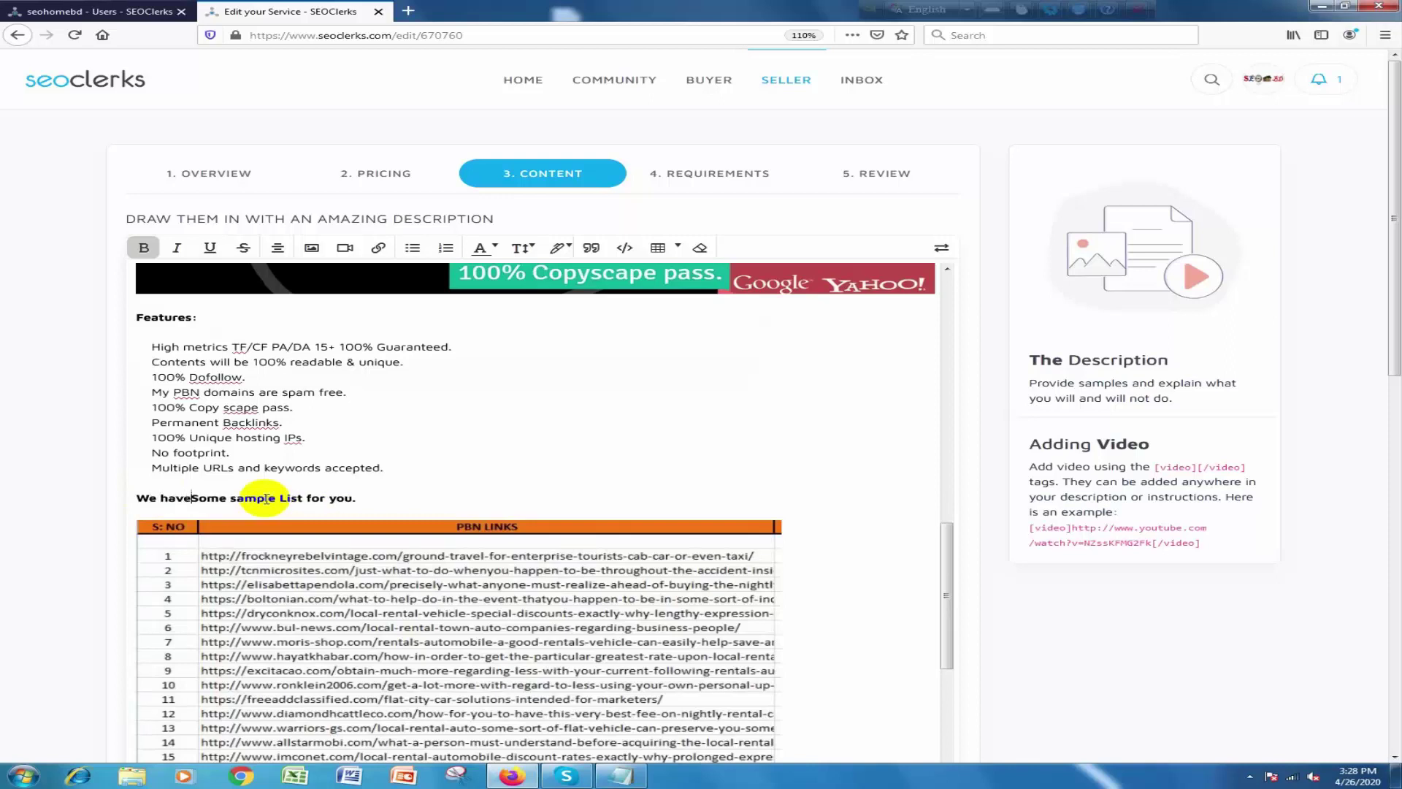
{"action": "type", "text": "mo"}
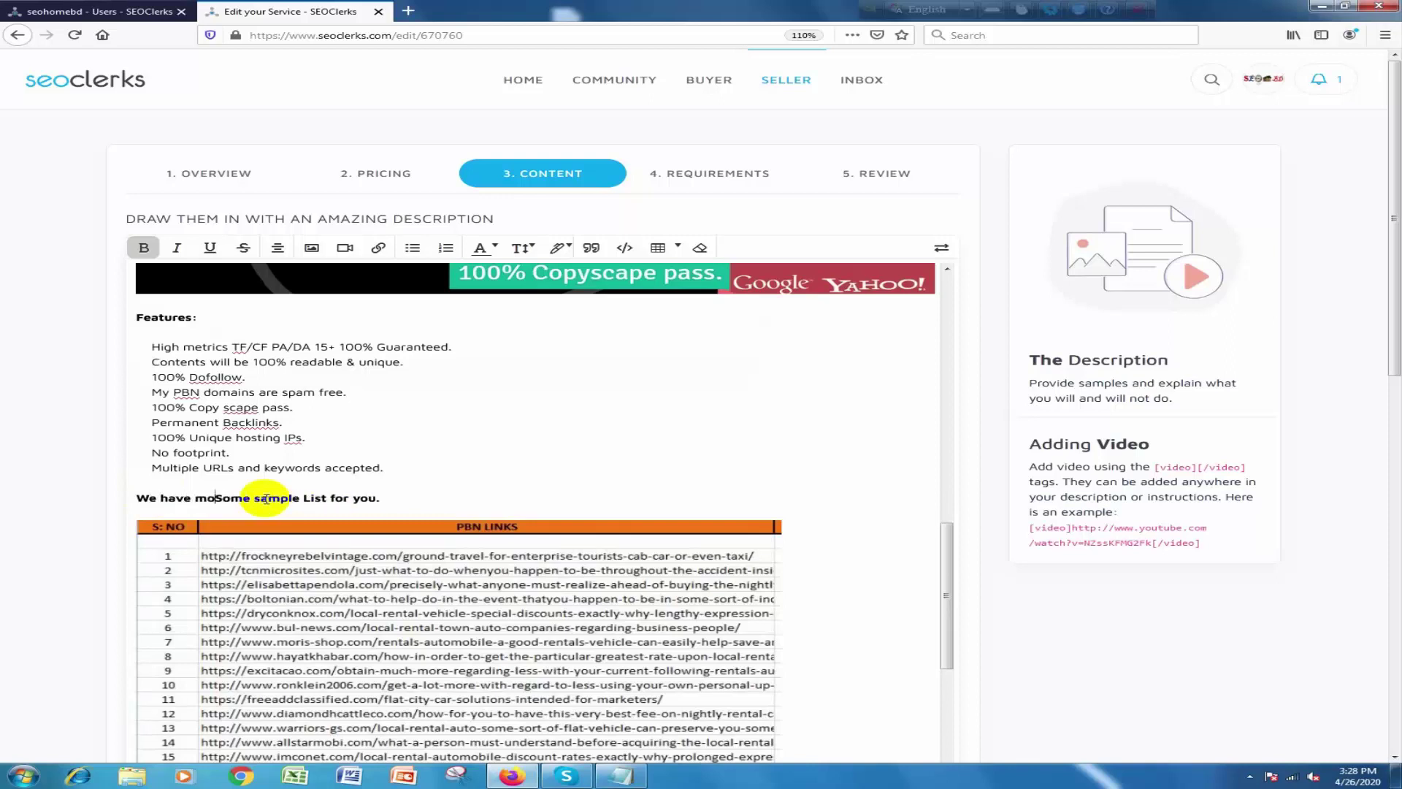
{"action": "type", "text": "re P"}
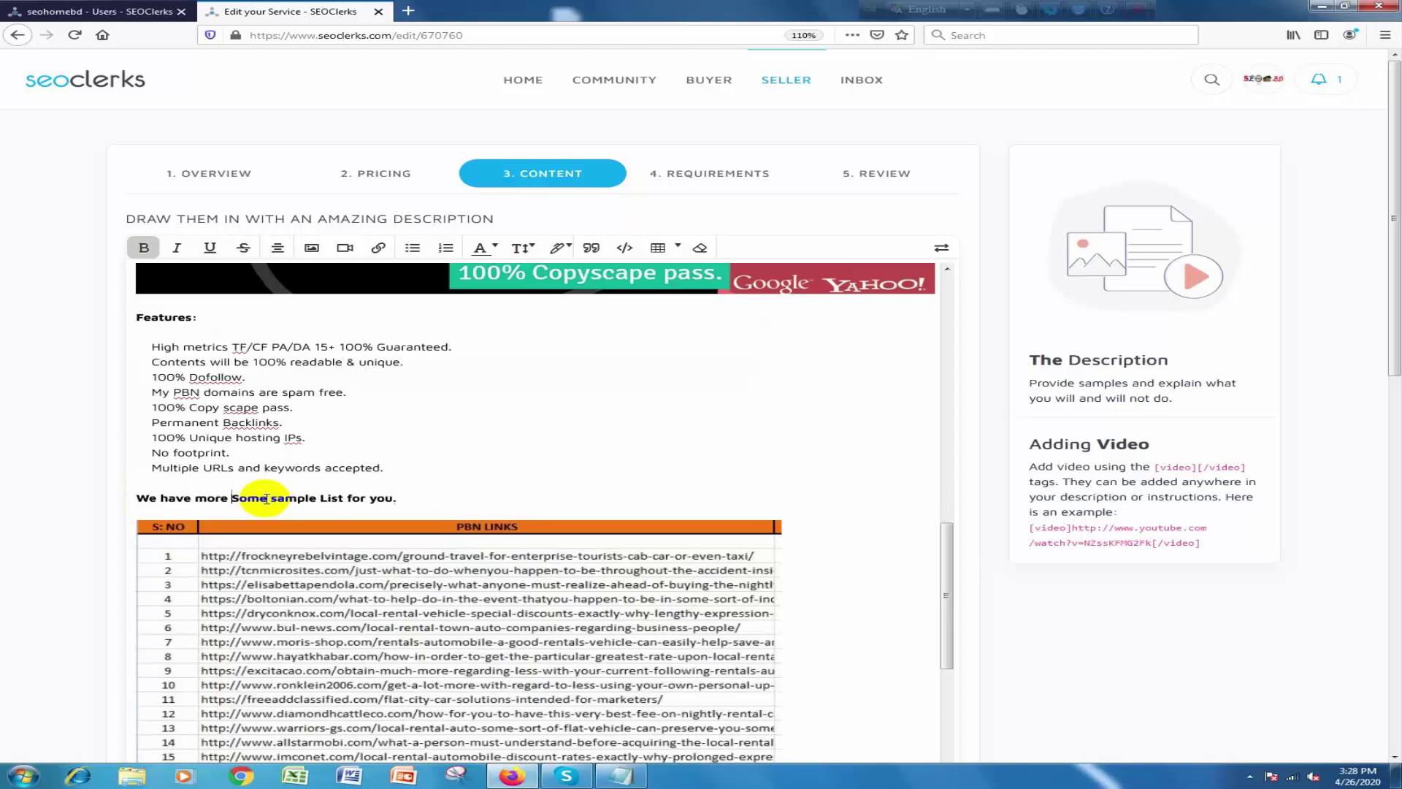
{"action": "type", "text": "BNs"}
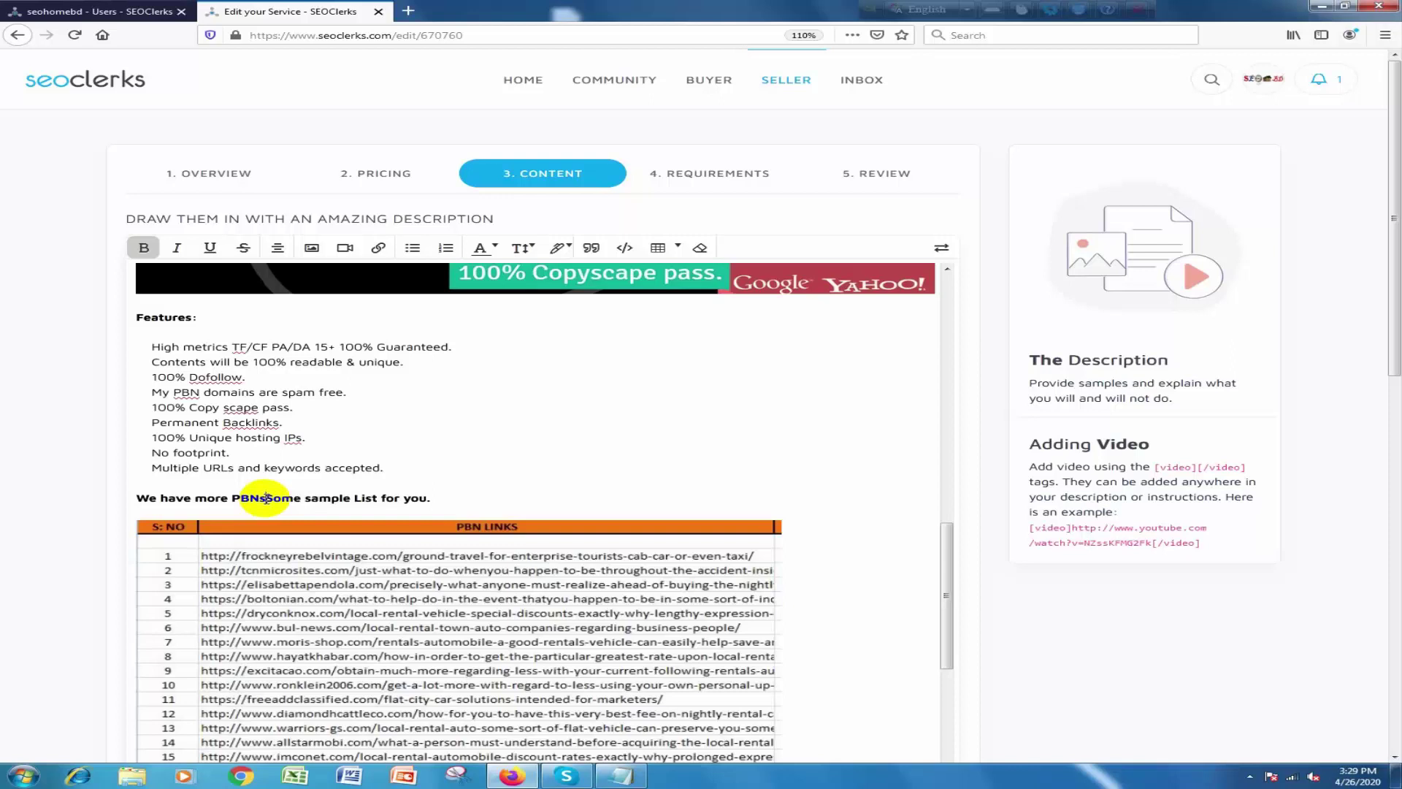
{"action": "type", "text": " Hw"}
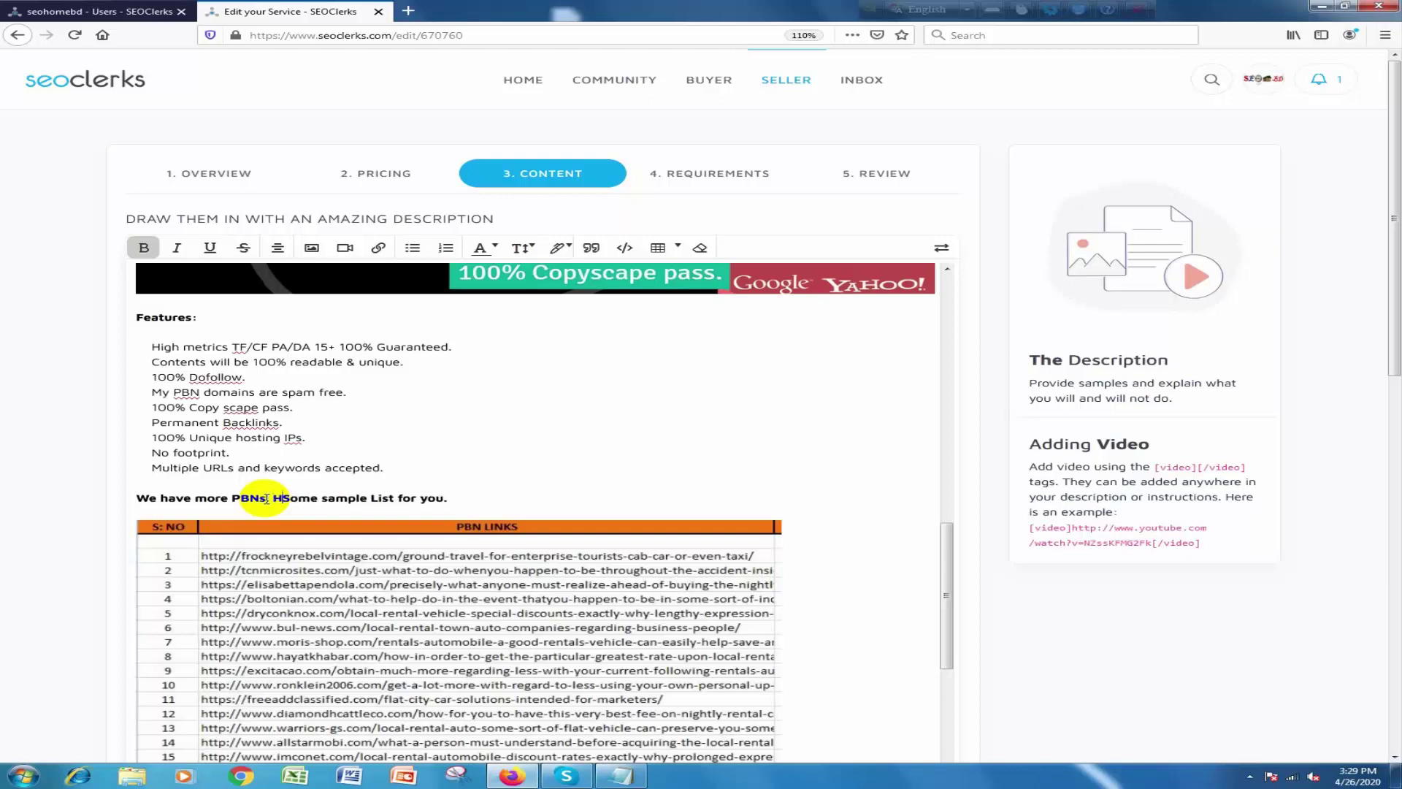
{"action": "type", "text": "rw"}
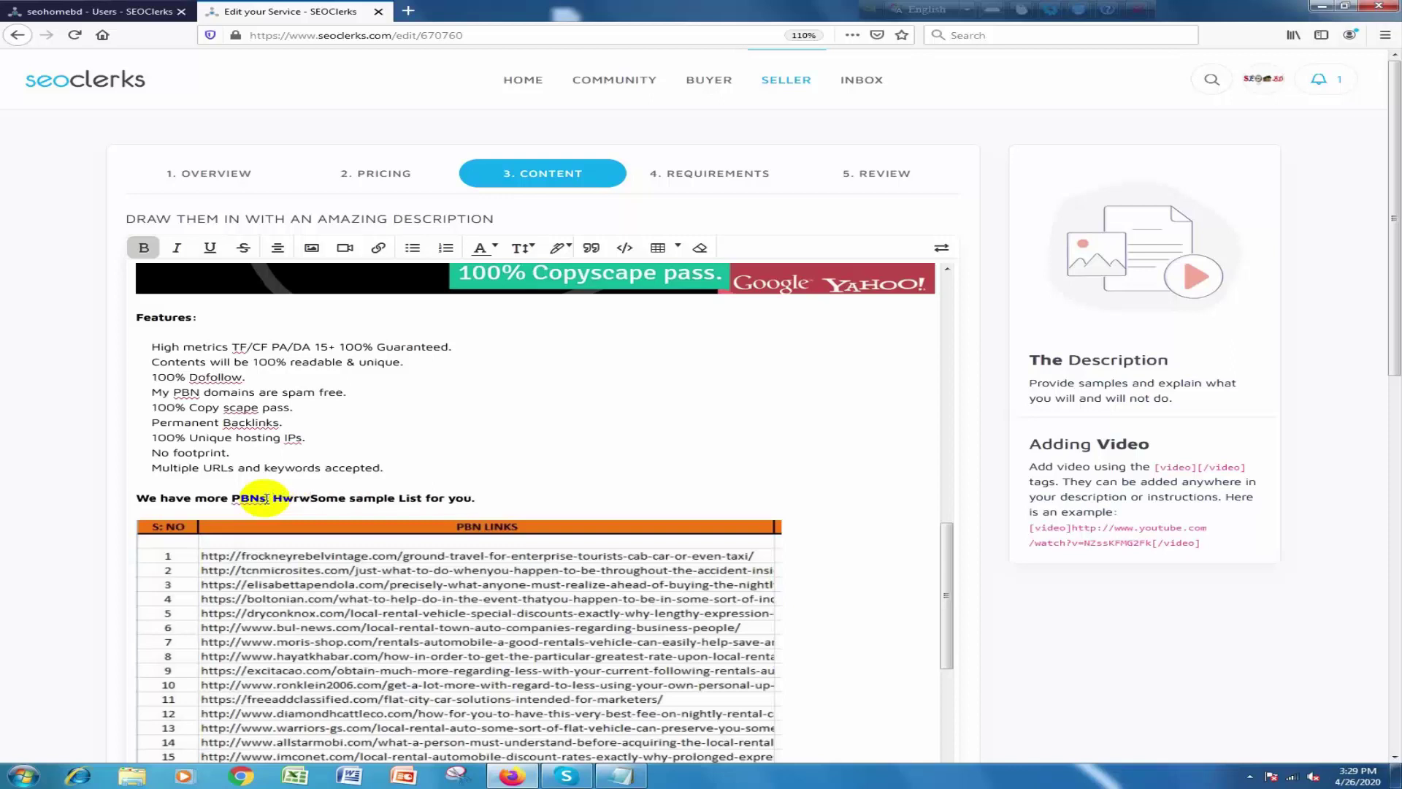
{"action": "key", "text": "BackSpace"}
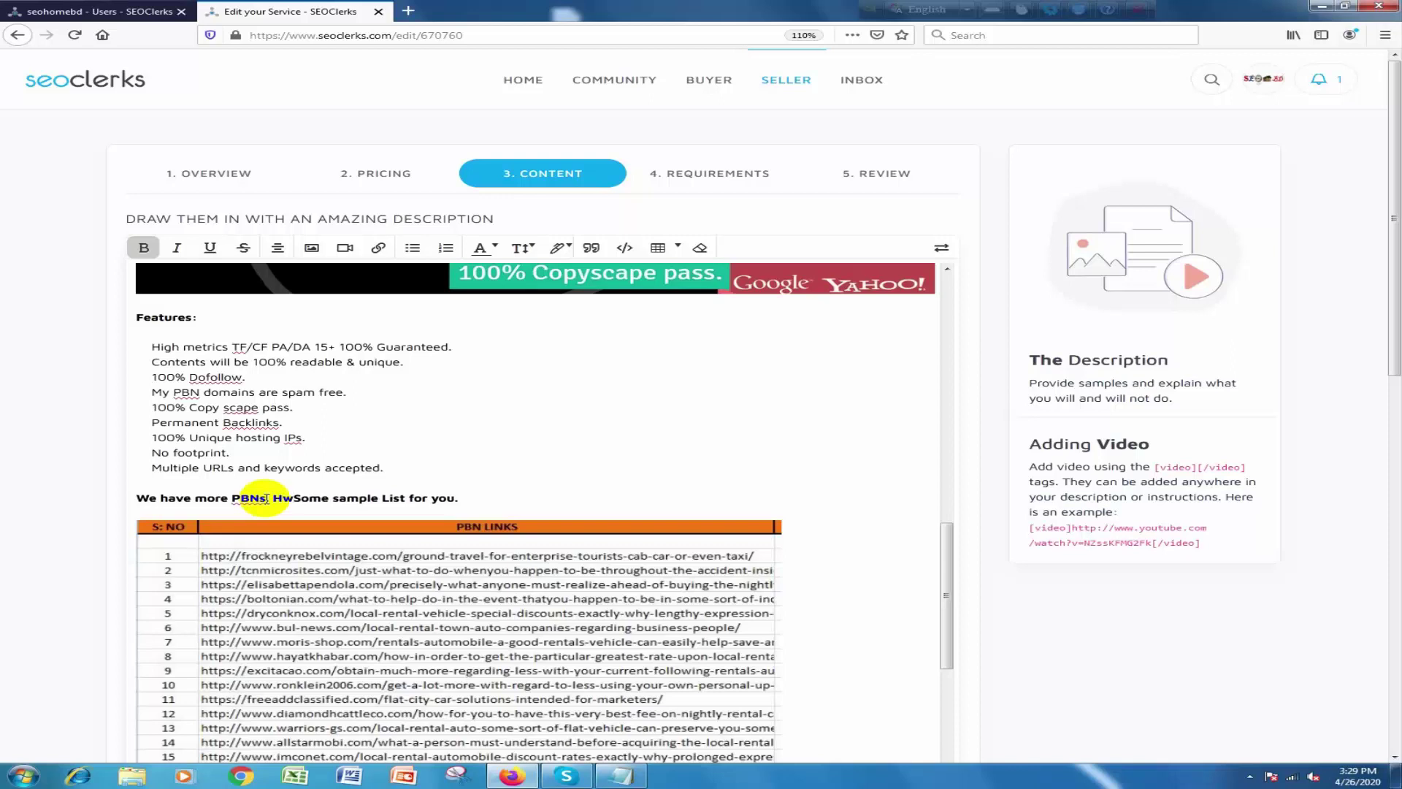
{"action": "key", "text": "BackSpace"}
{"action": "type", "text": "ere"}
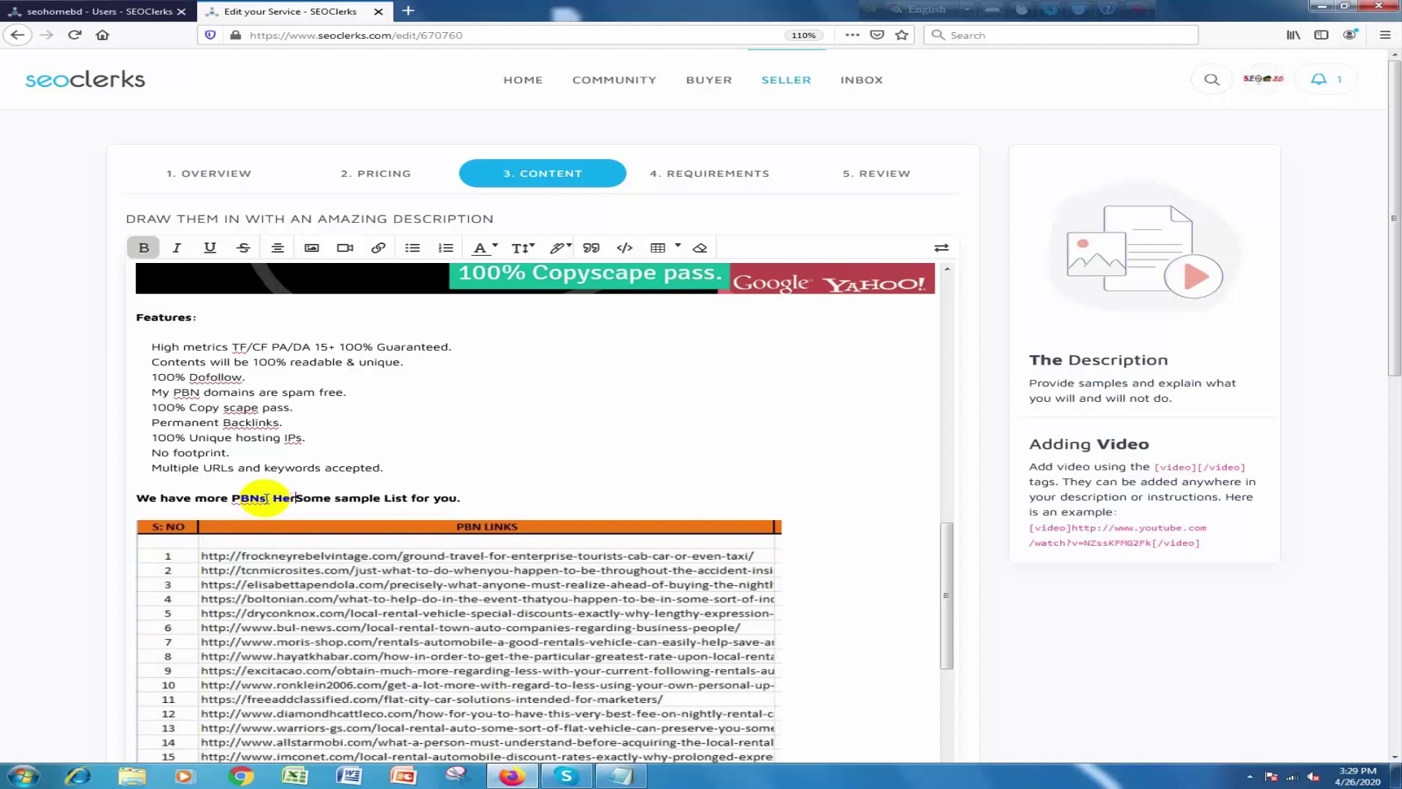
{"action": "type", "text": " is"}
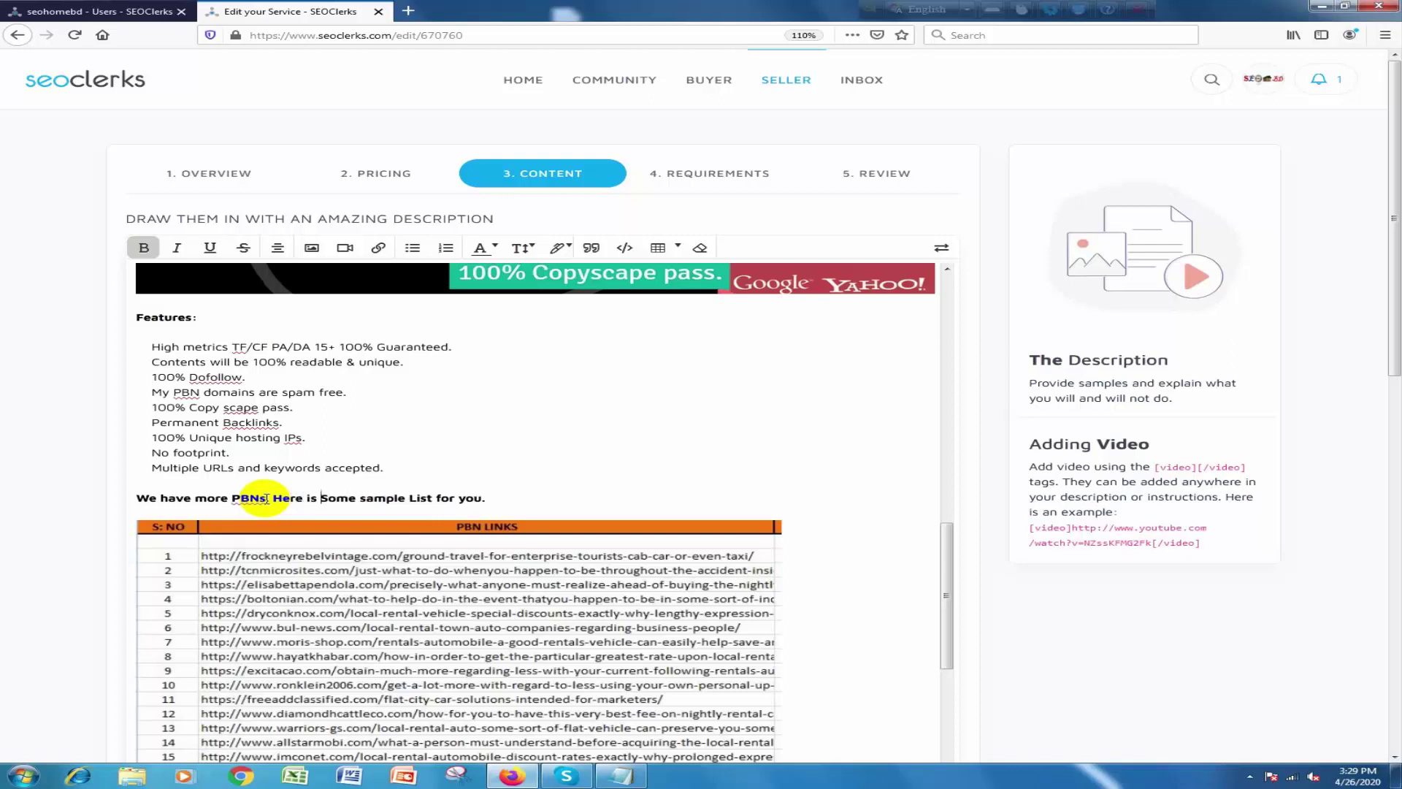
Correct the line above the PBN links image to "We have more PBNs. Here is some sample List for you.".
{"action": "left_click", "coordinate": [268, 499]}
{"action": "type", "text": "."}
{"action": "key", "text": "Delete"}
{"action": "type", "text": "s"}
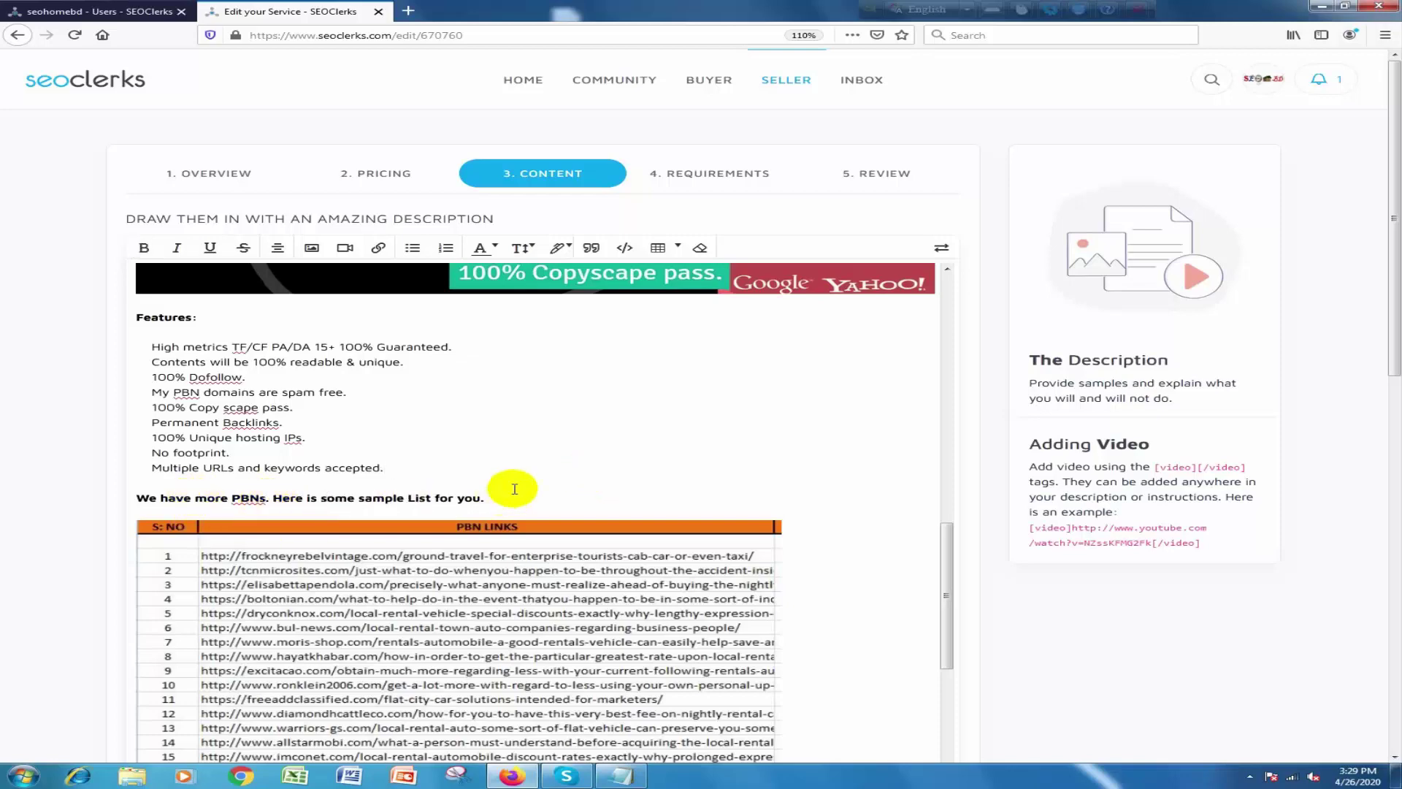
Copy the whole features list from Notepad and paste it below the answer "Yes. They are all do-follow.", separated by a blank line.
{"action": "scroll", "coordinate": [629, 562], "scroll_direction": "down", "scroll_amount": 7}
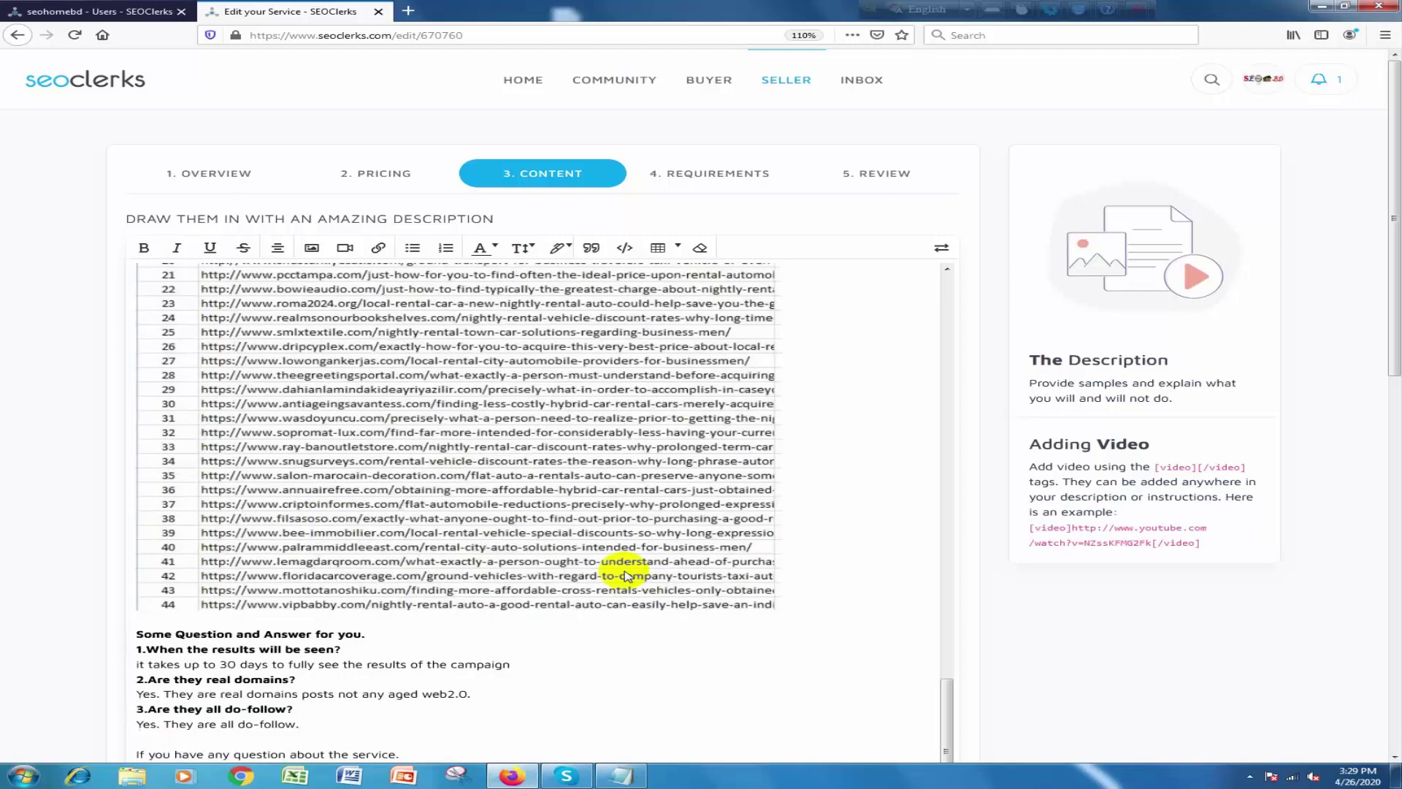
{"action": "scroll", "coordinate": [511, 593], "scroll_direction": "down", "scroll_amount": 5}
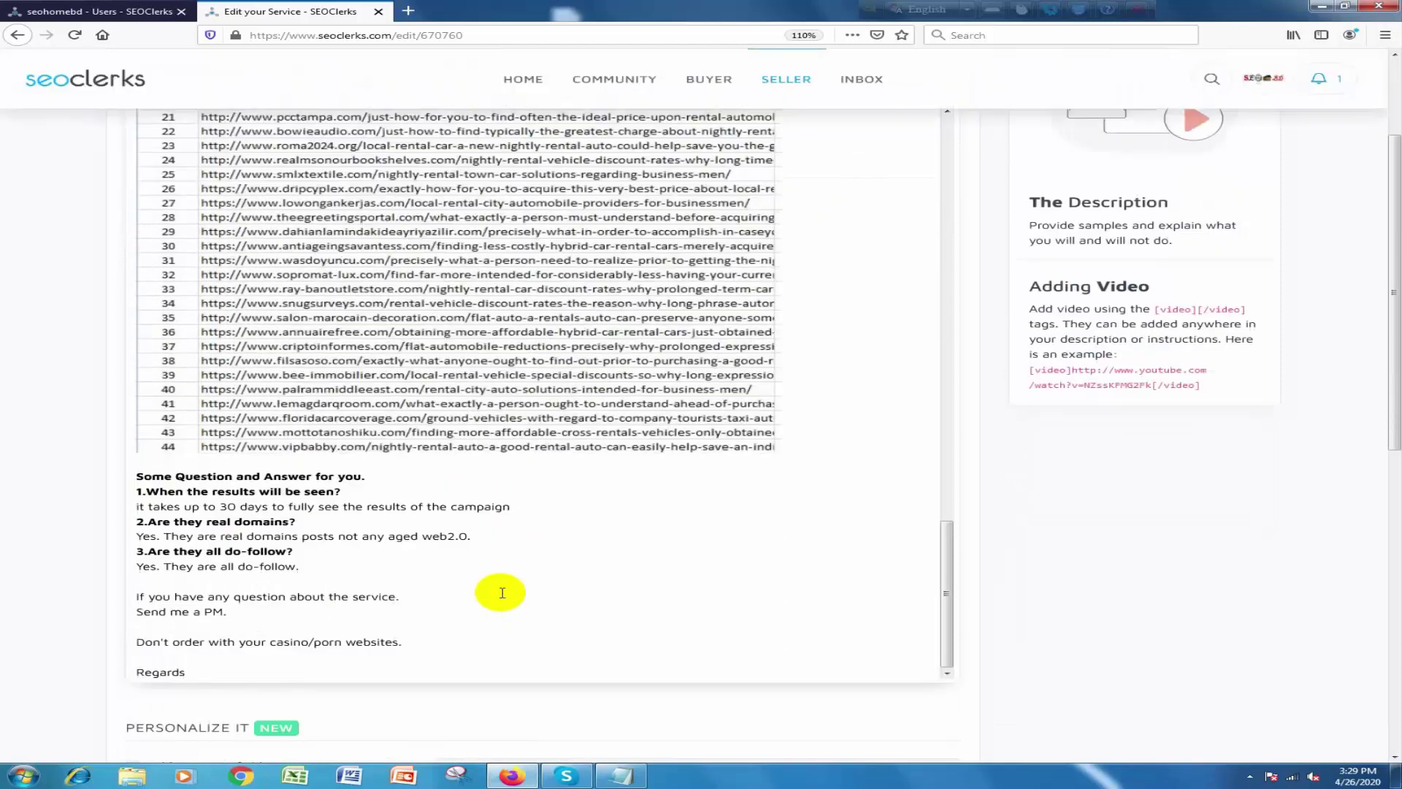
{"action": "left_click", "coordinate": [325, 566]}
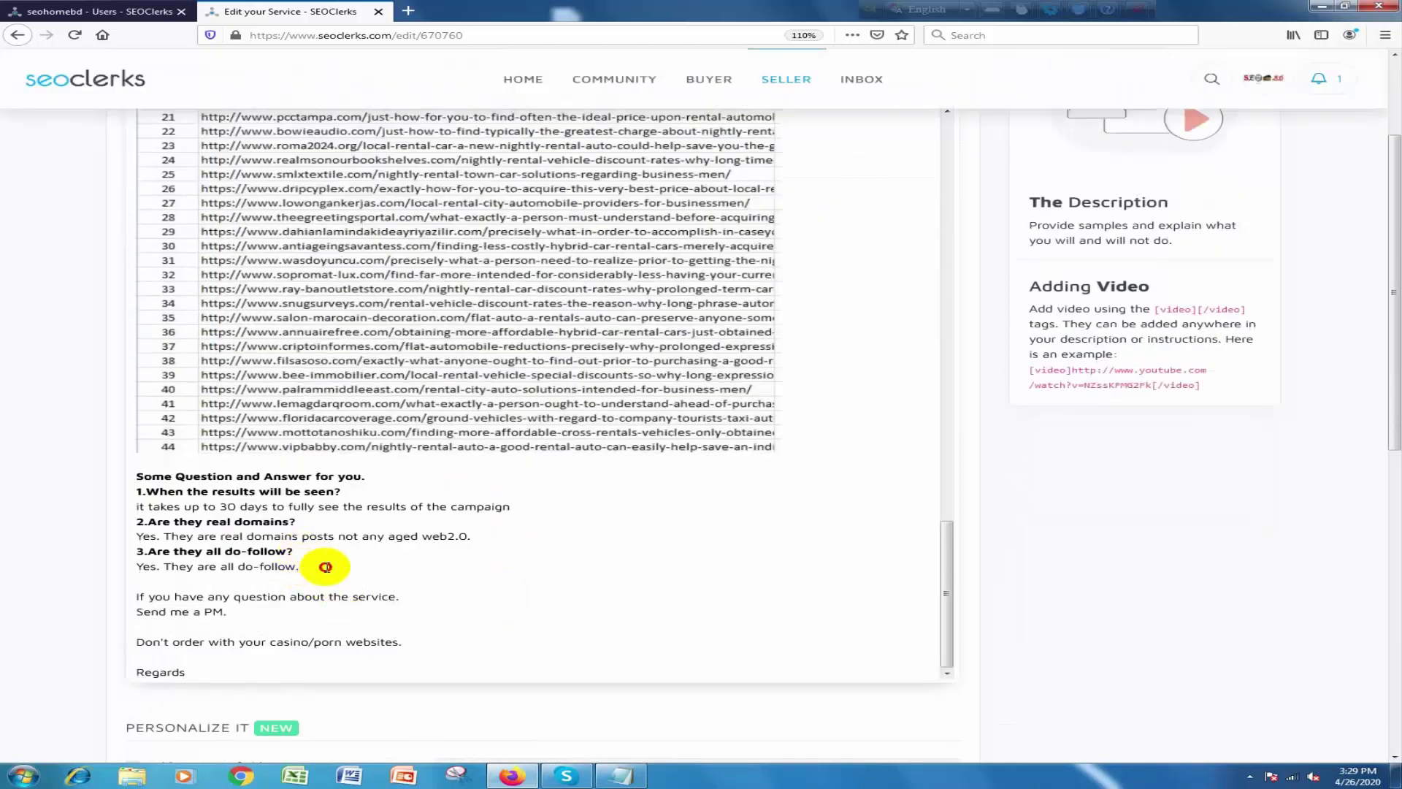
{"action": "key", "text": "Return"}
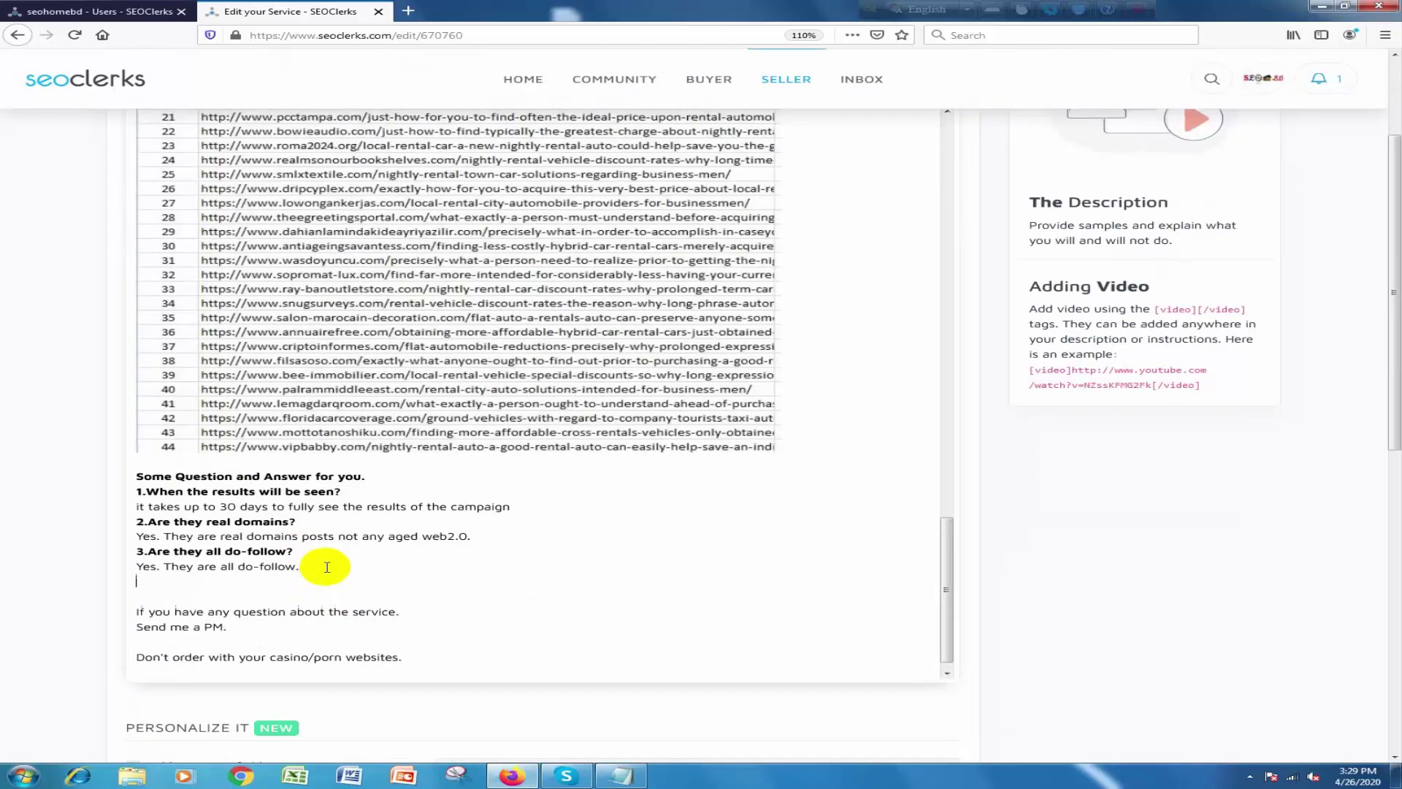
{"action": "key", "text": "alt+Tab"}
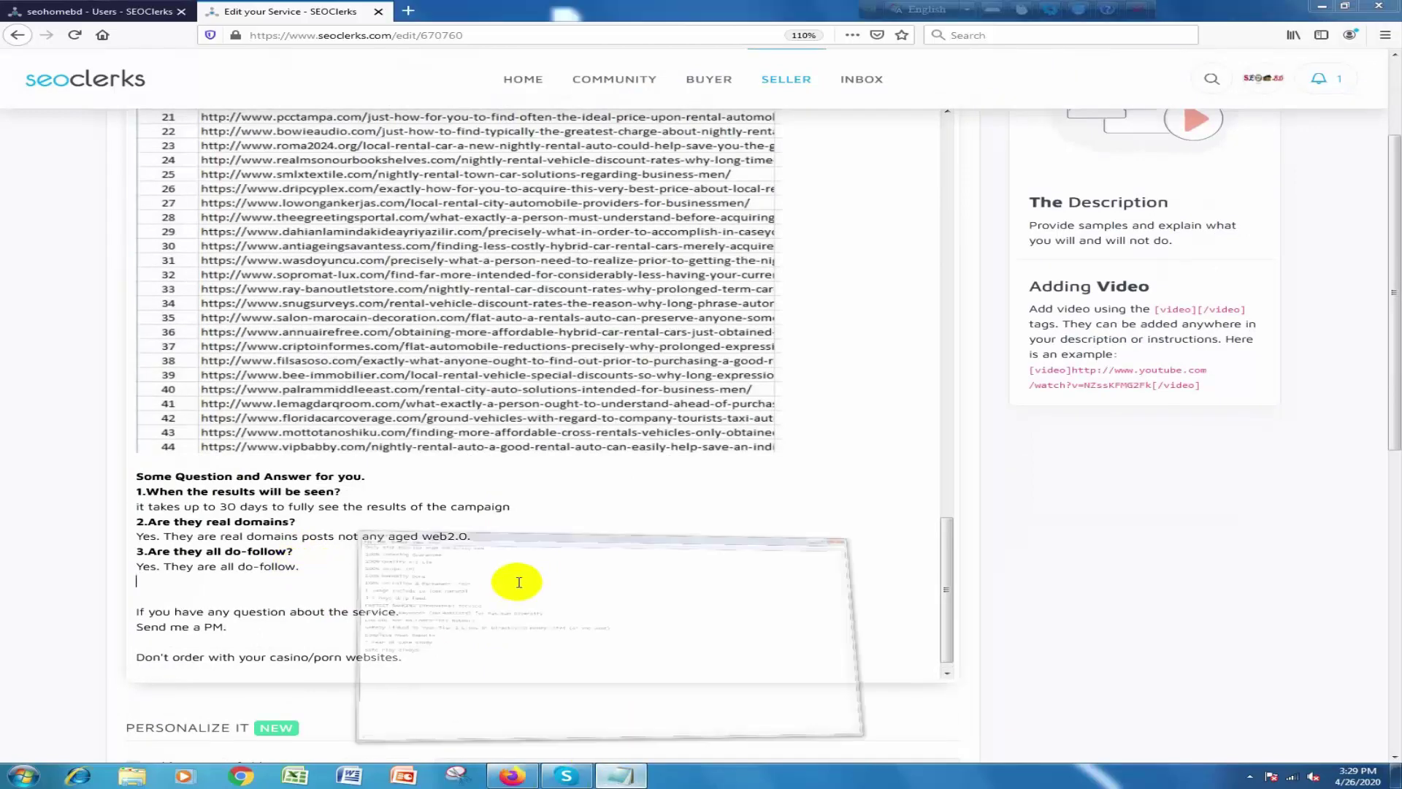
{"action": "left_click_drag", "start_coordinate": [50, 270], "coordinate": [228, 513]}
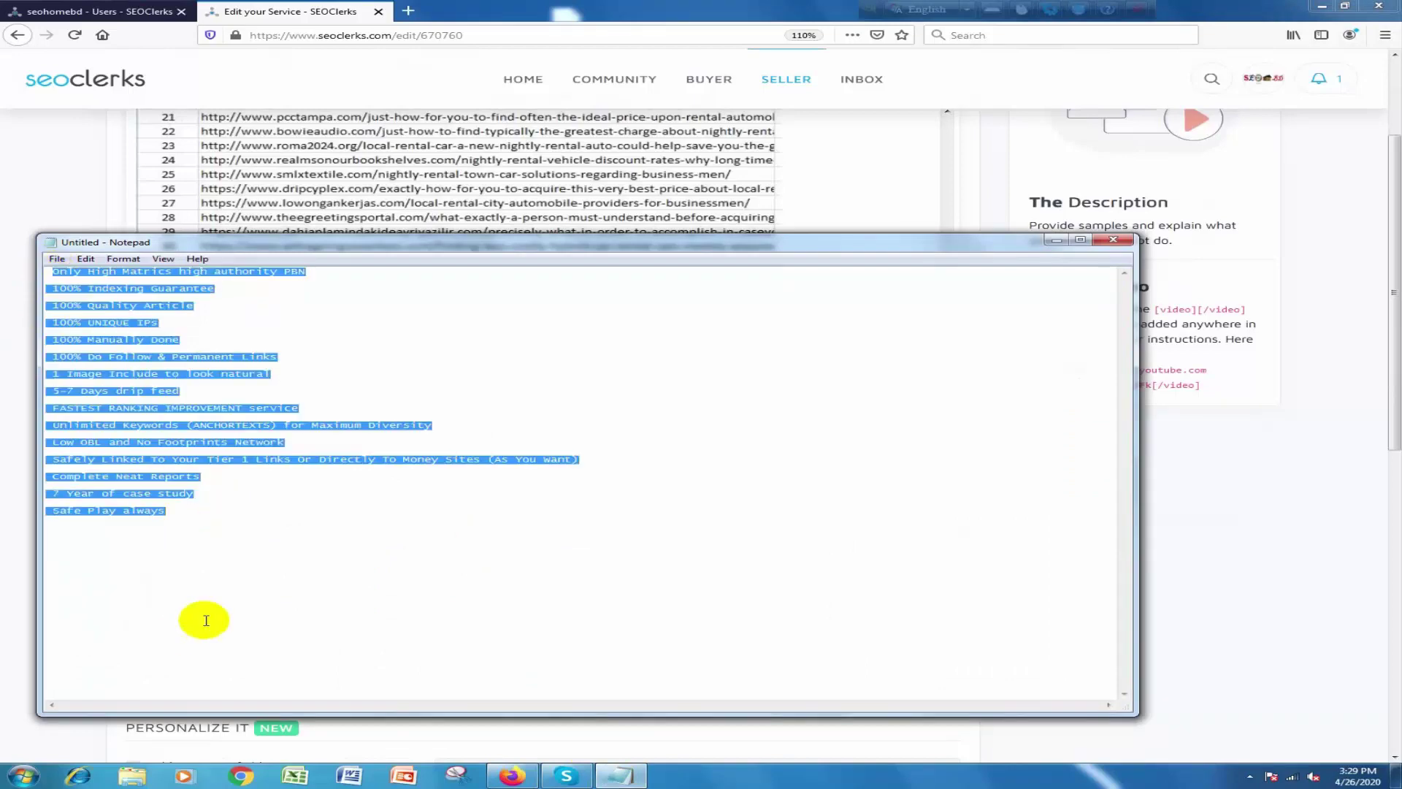
{"action": "key", "text": "alt+Tab"}
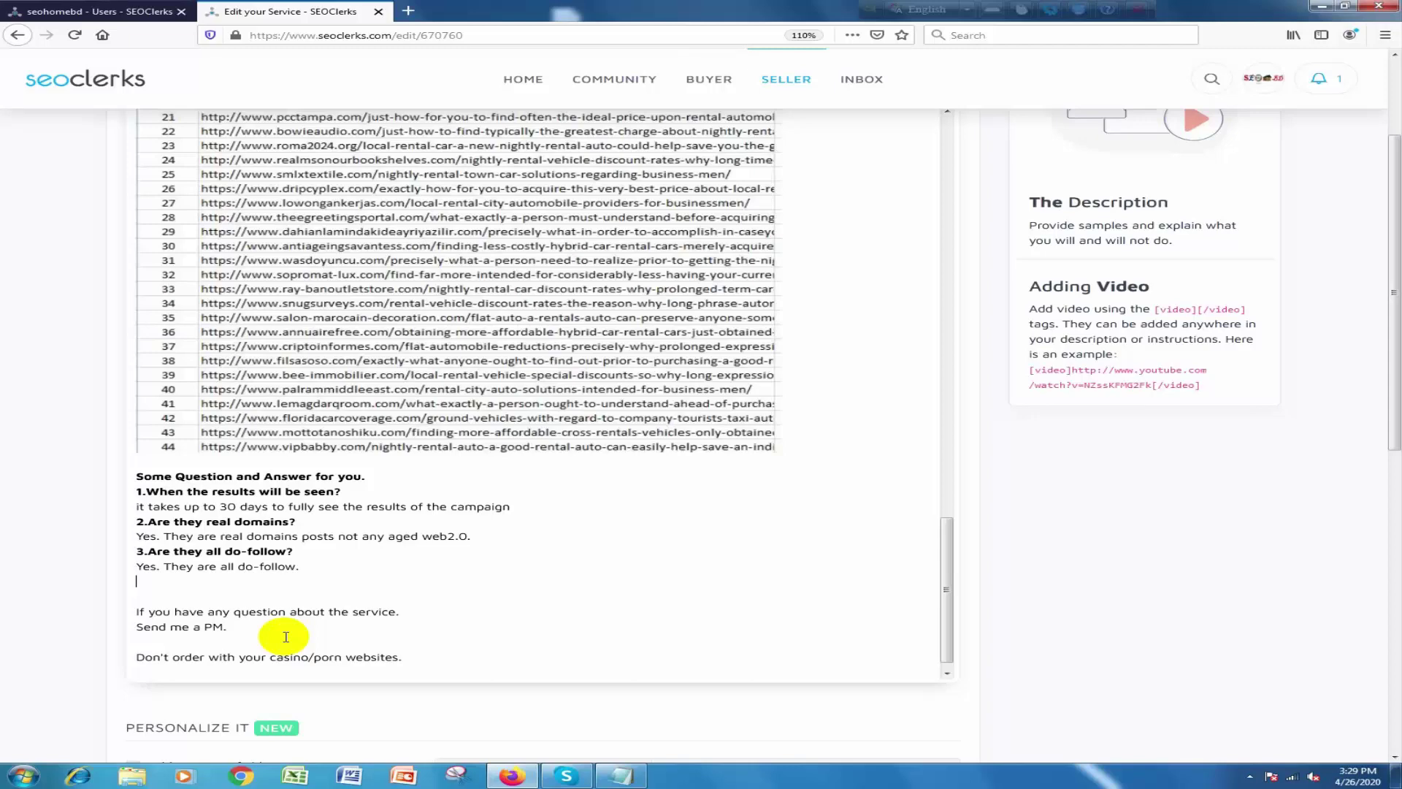
{"action": "scroll", "coordinate": [285, 637], "scroll_direction": "down", "scroll_amount": 10}
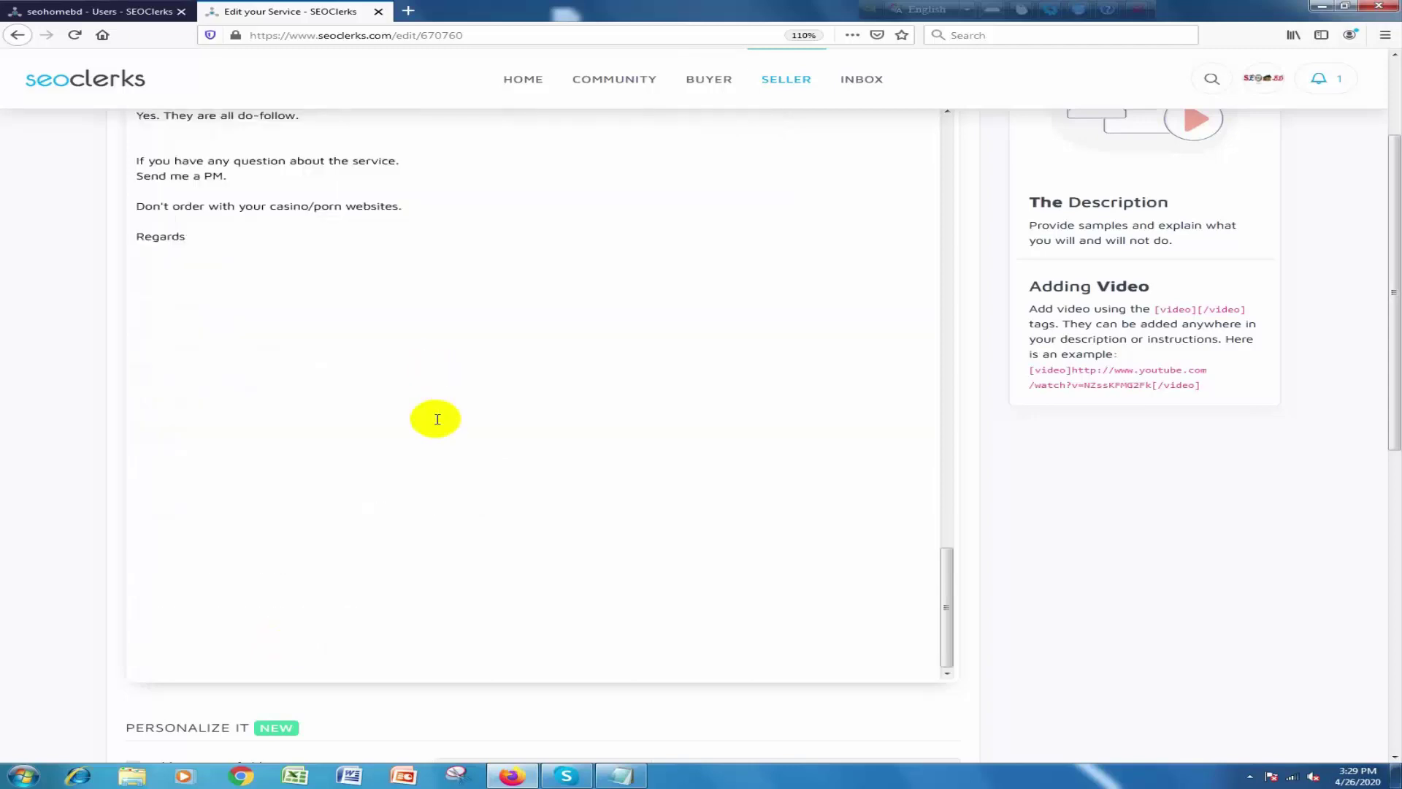
{"action": "scroll", "coordinate": [437, 419], "scroll_direction": "up", "scroll_amount": 6}
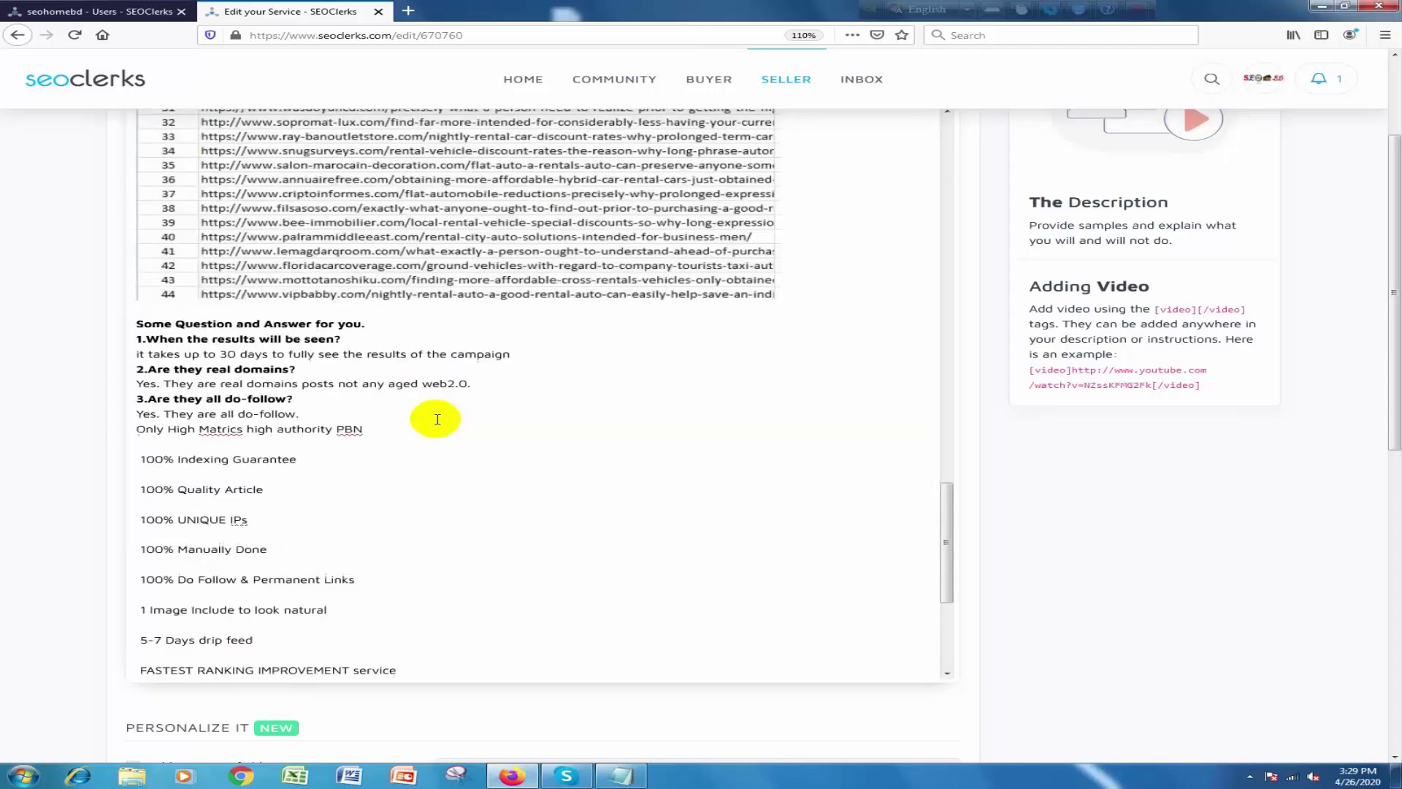
{"action": "left_click", "coordinate": [311, 412]}
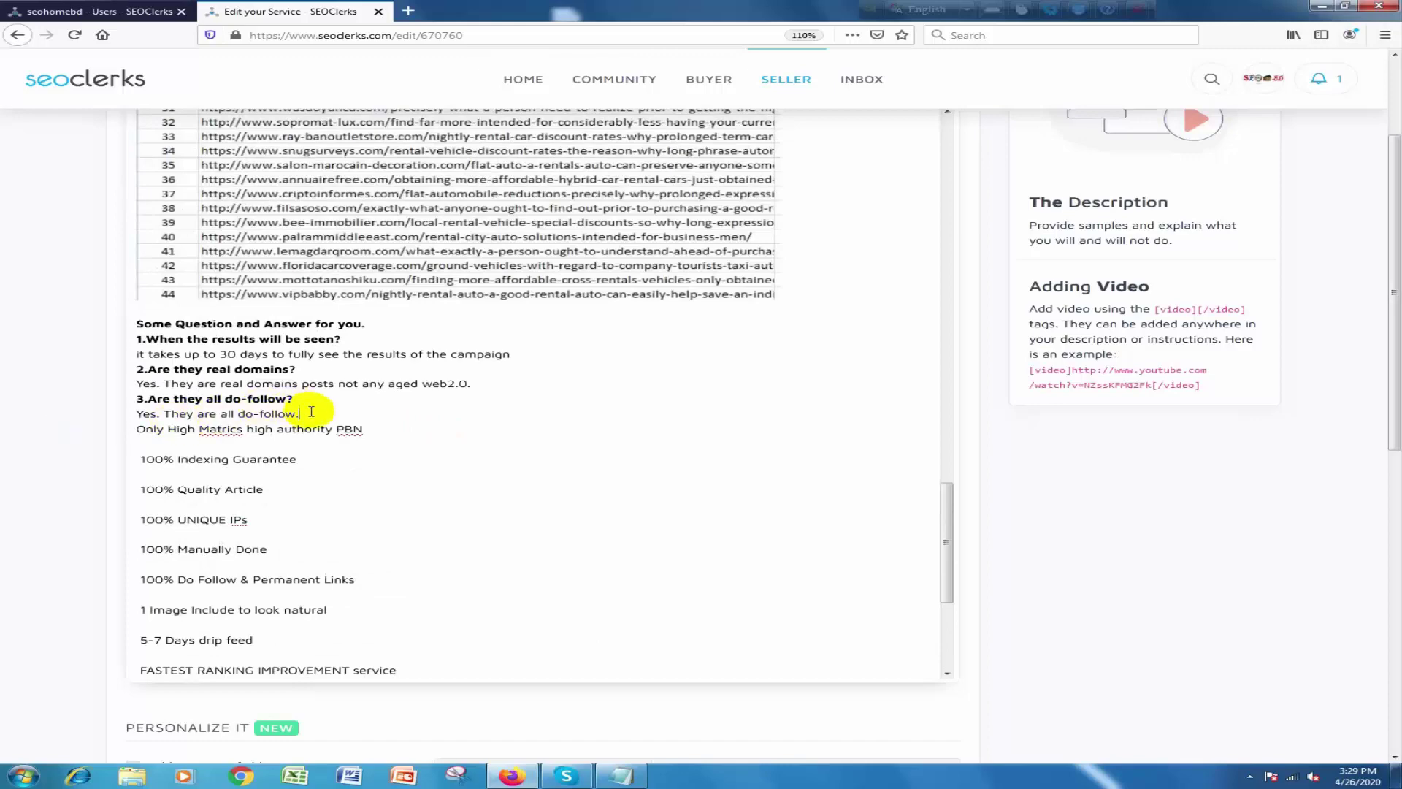
{"action": "key", "text": "Return"}
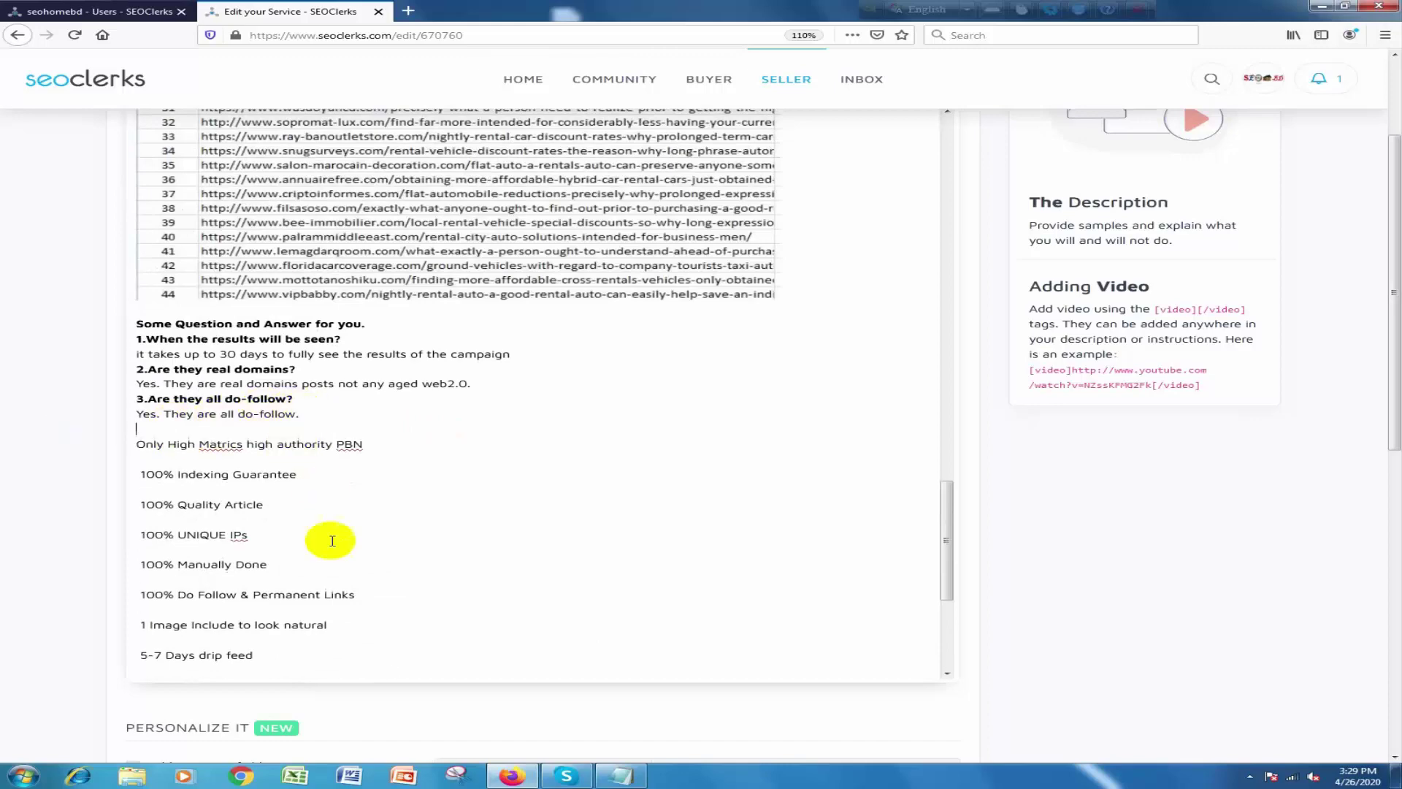
Remove "casino/" from the restriction near the description's end so it reads "Don't order with your porn websites.".
{"action": "scroll", "coordinate": [330, 539], "scroll_direction": "down", "scroll_amount": 3}
{"action": "scroll", "coordinate": [311, 511], "scroll_direction": "down", "scroll_amount": 1}
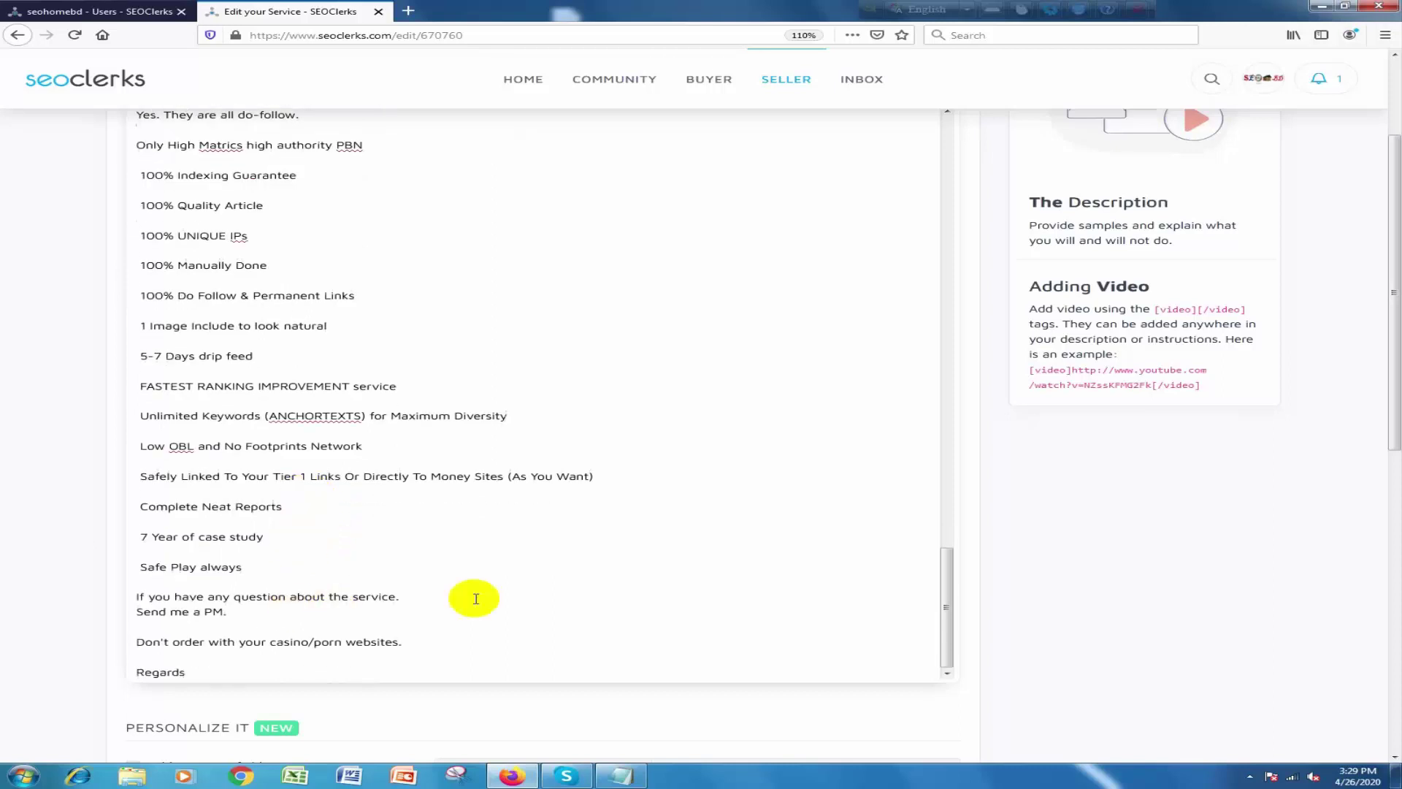
{"action": "left_click_drag", "start_coordinate": [136, 642], "coordinate": [423, 643]}
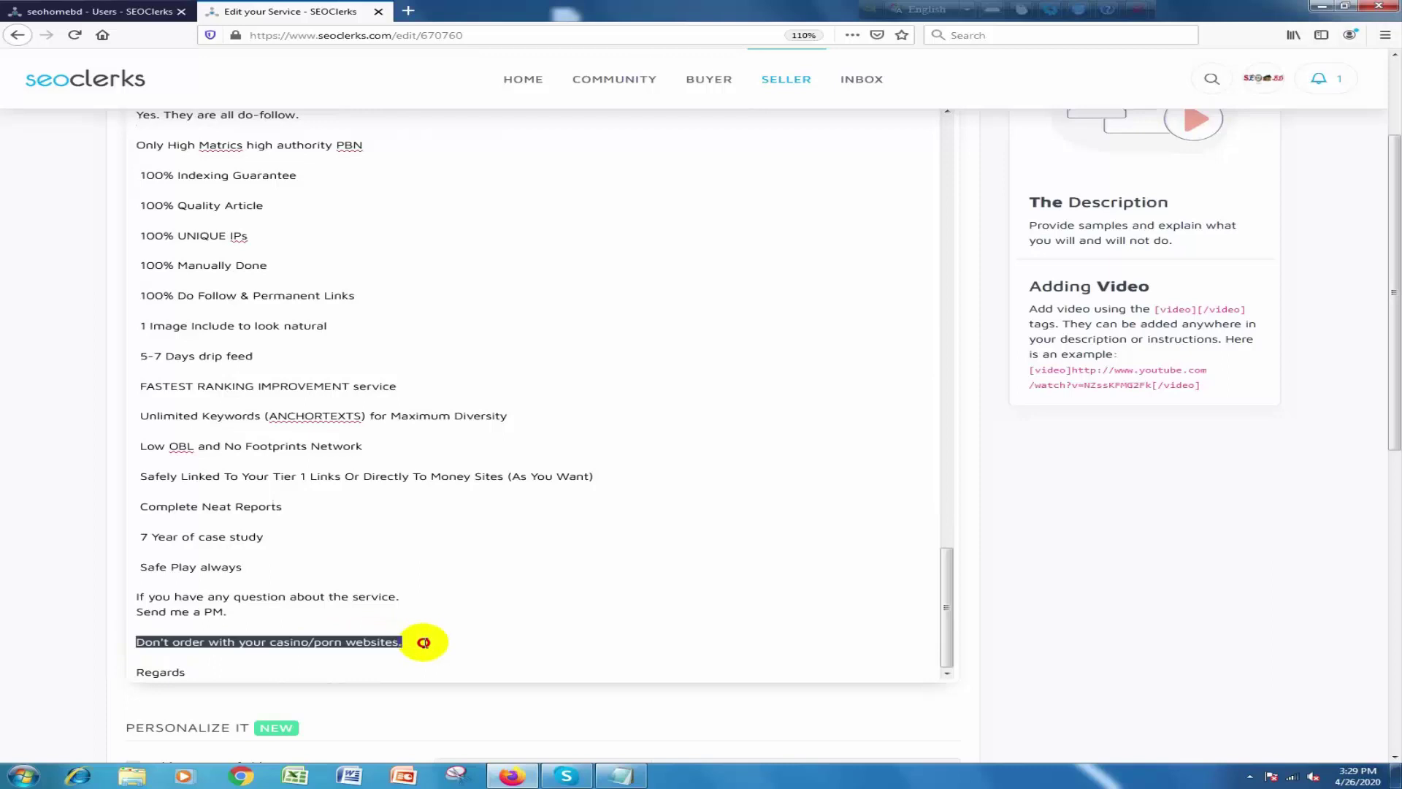
{"action": "left_click", "coordinate": [308, 643]}
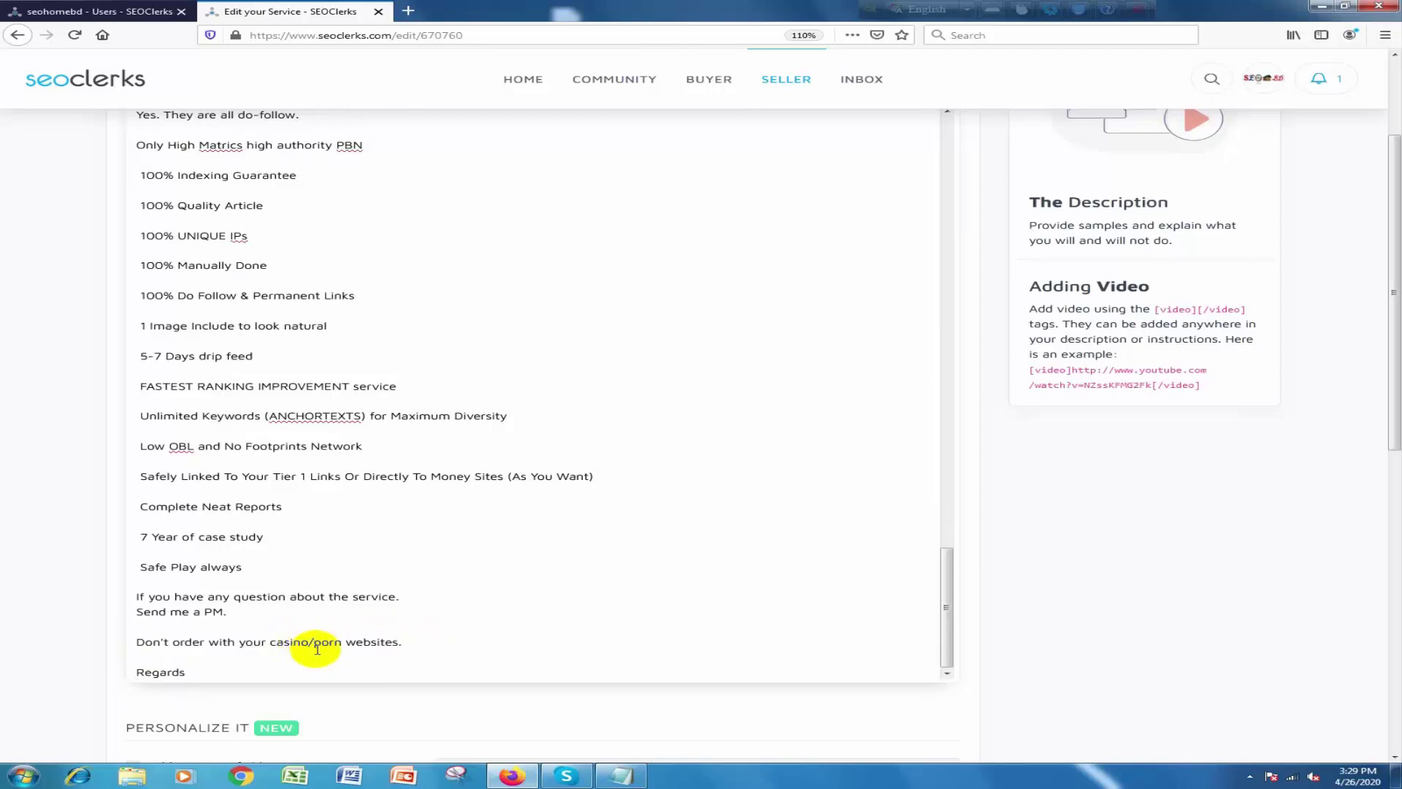
{"action": "key", "text": "Delete"}
{"action": "key", "text": "BackSpace"}
{"action": "key", "text": "BackSpace"}
{"action": "key", "text": "BackSpace"}
{"action": "key", "text": "BackSpace"}
{"action": "key", "text": "BackSpace"}
{"action": "key", "text": "BackSpace"}
Make the line "Don't order with your porn websites." bold.
{"action": "left_click_drag", "start_coordinate": [253, 636], "coordinate": [127, 630]}
{"action": "scroll", "coordinate": [566, 291], "scroll_direction": "up", "scroll_amount": 5}
{"action": "scroll", "coordinate": [567, 292], "scroll_direction": "up", "scroll_amount": 15}
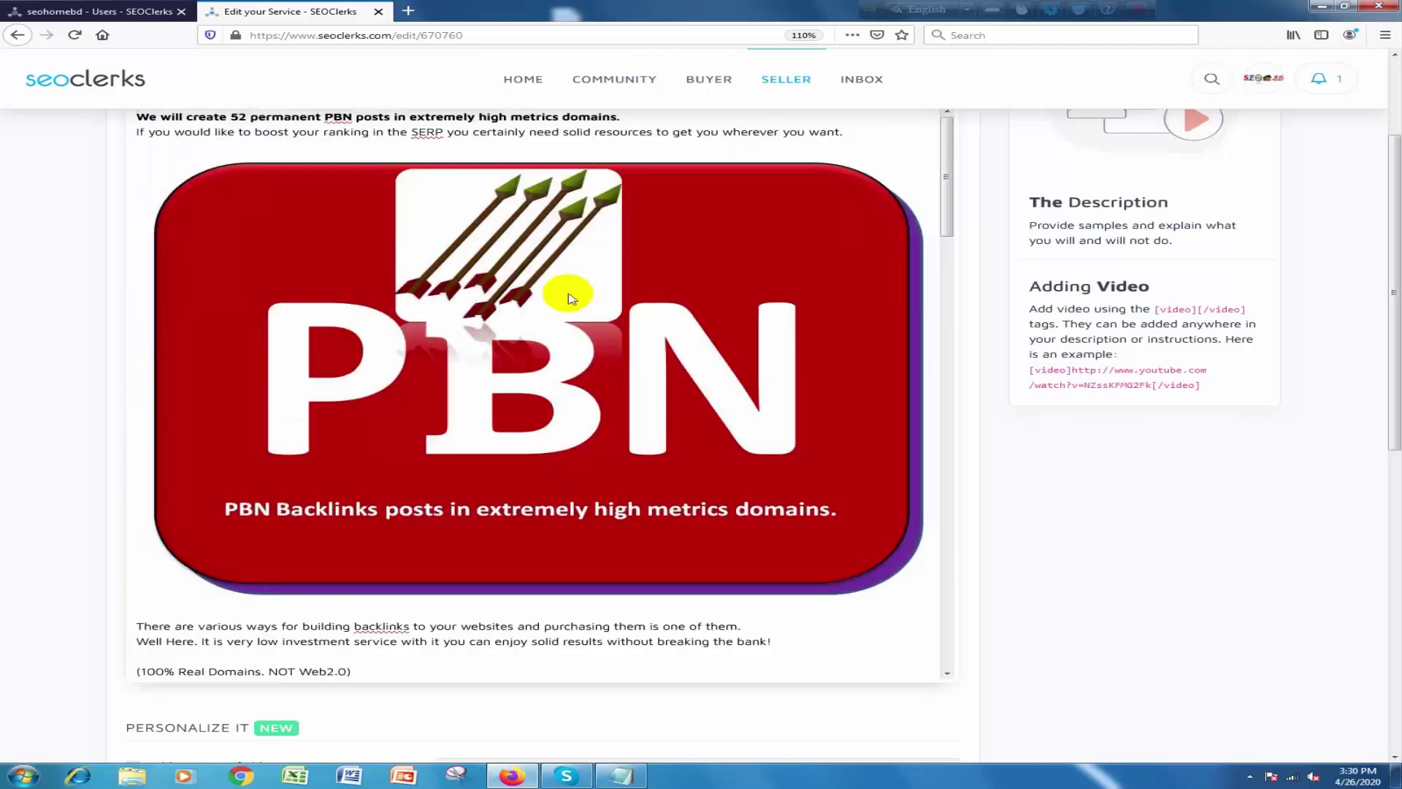
{"action": "scroll", "coordinate": [570, 296], "scroll_direction": "up", "scroll_amount": 4}
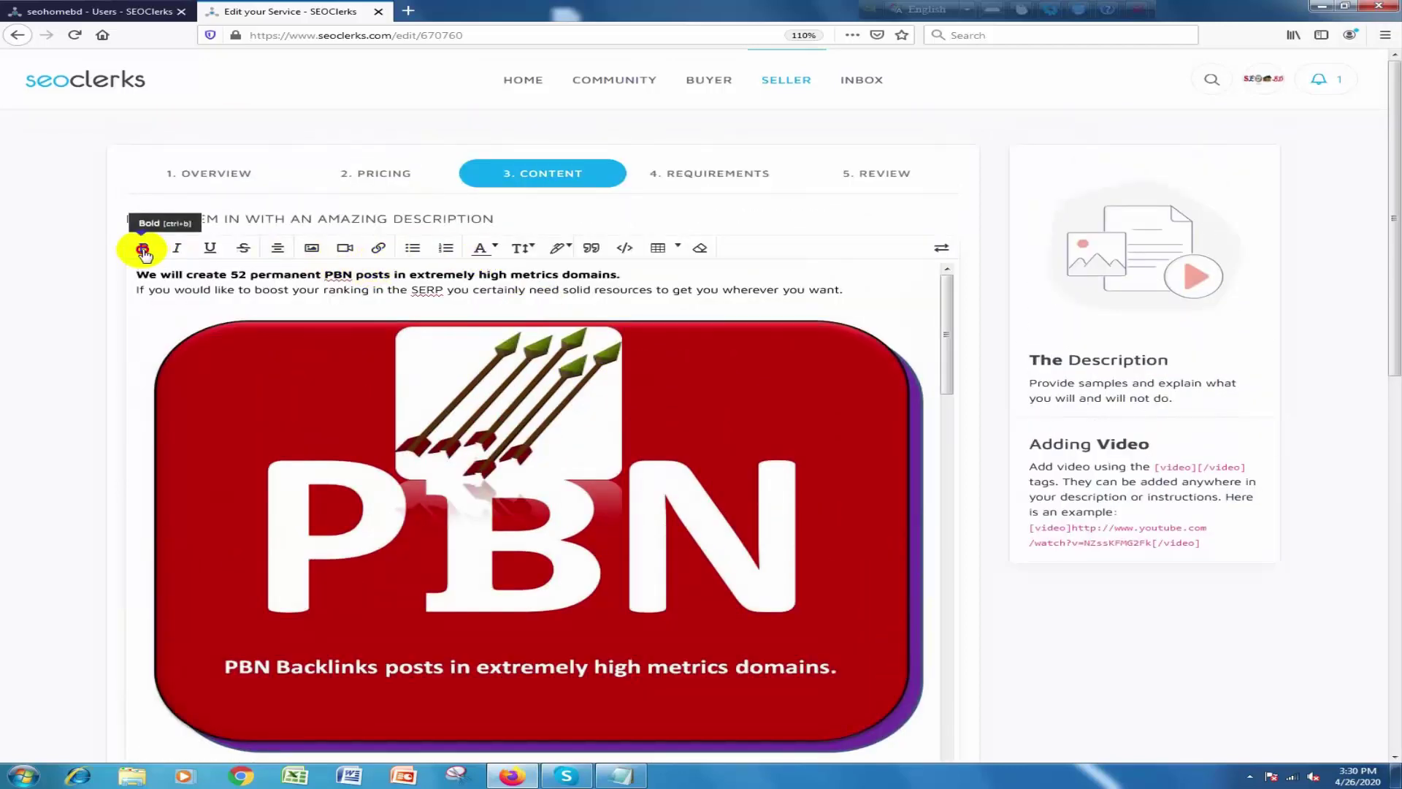
{"action": "scroll", "coordinate": [616, 394], "scroll_direction": "down", "scroll_amount": 10}
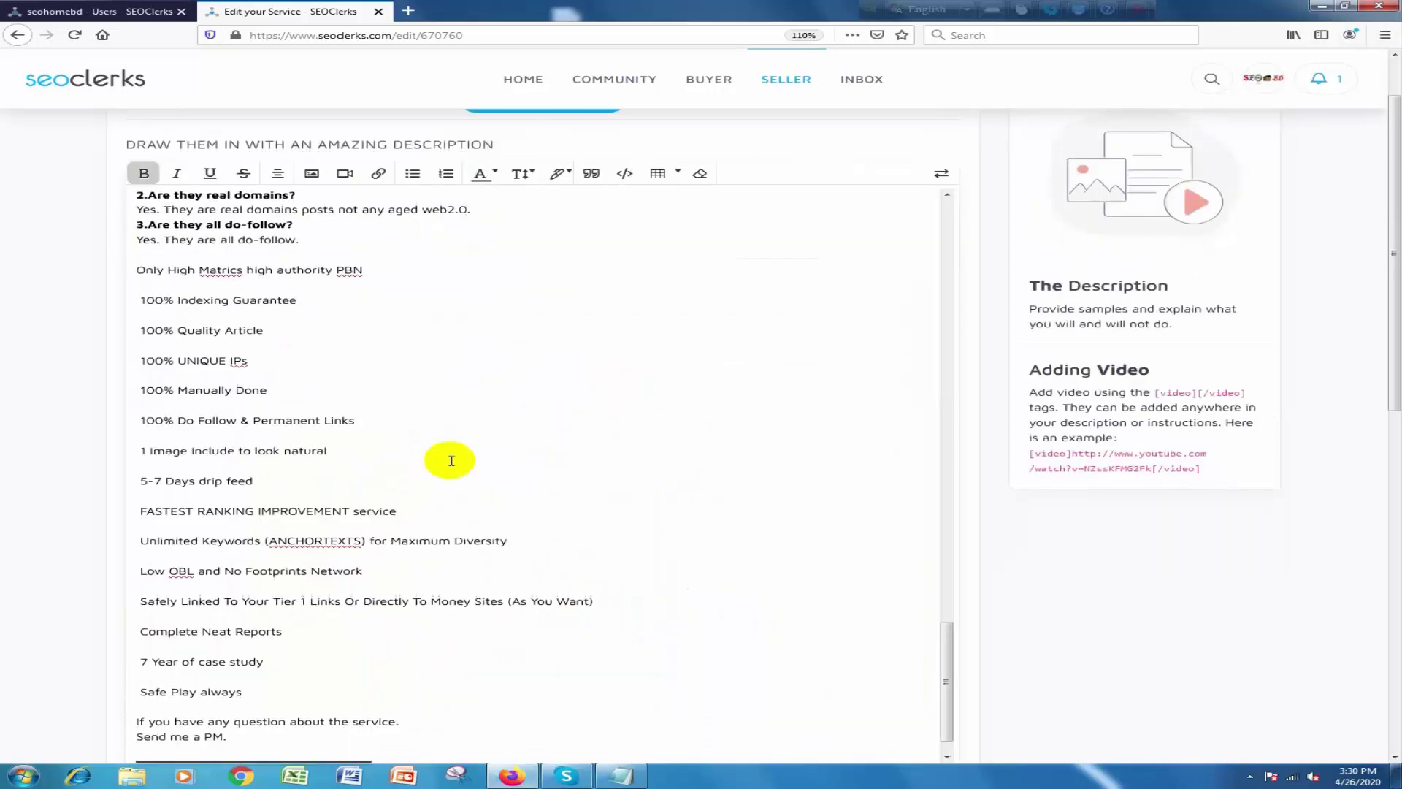
{"action": "scroll", "coordinate": [451, 460], "scroll_direction": "down", "scroll_amount": 1}
{"action": "scroll", "coordinate": [478, 539], "scroll_direction": "down", "scroll_amount": 3}
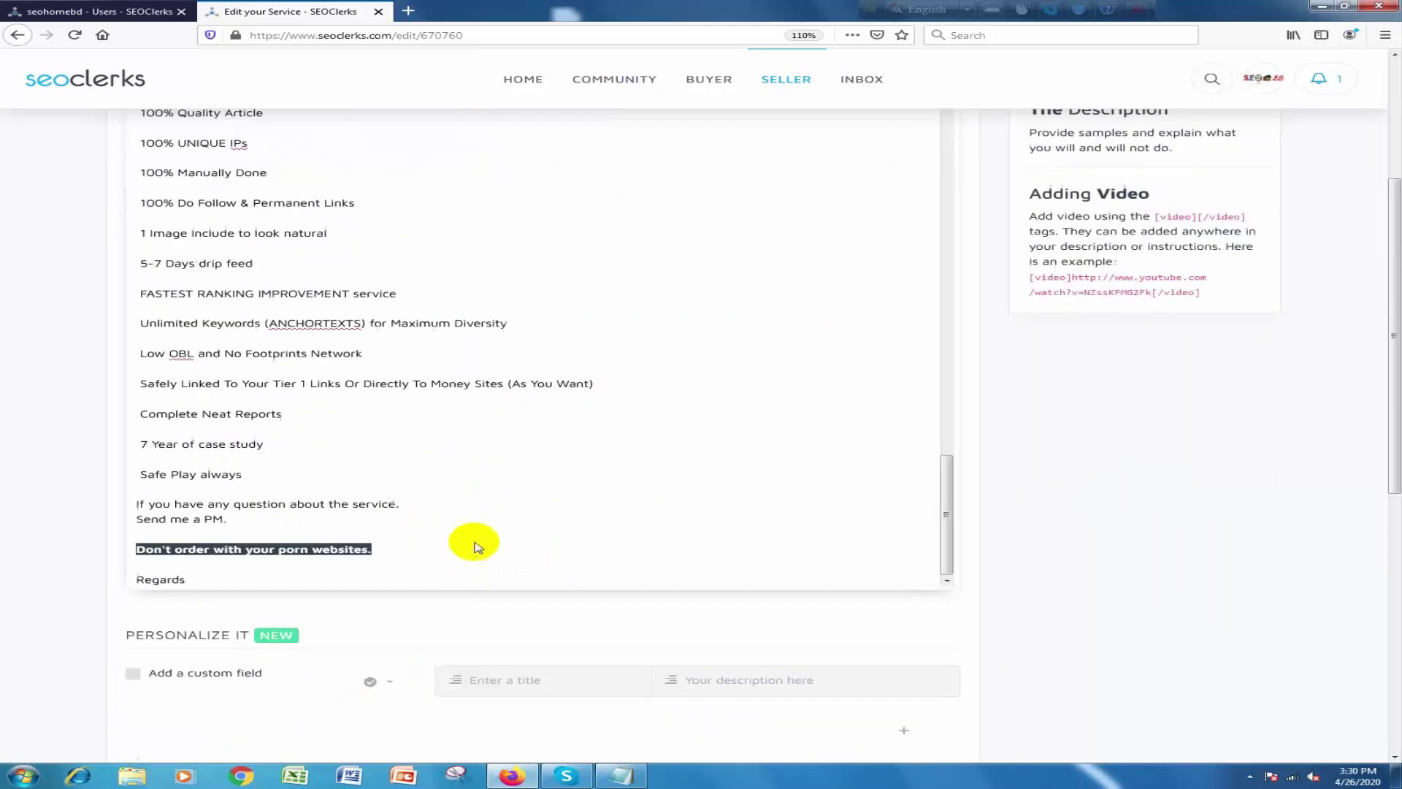
{"action": "left_click", "coordinate": [450, 504]}
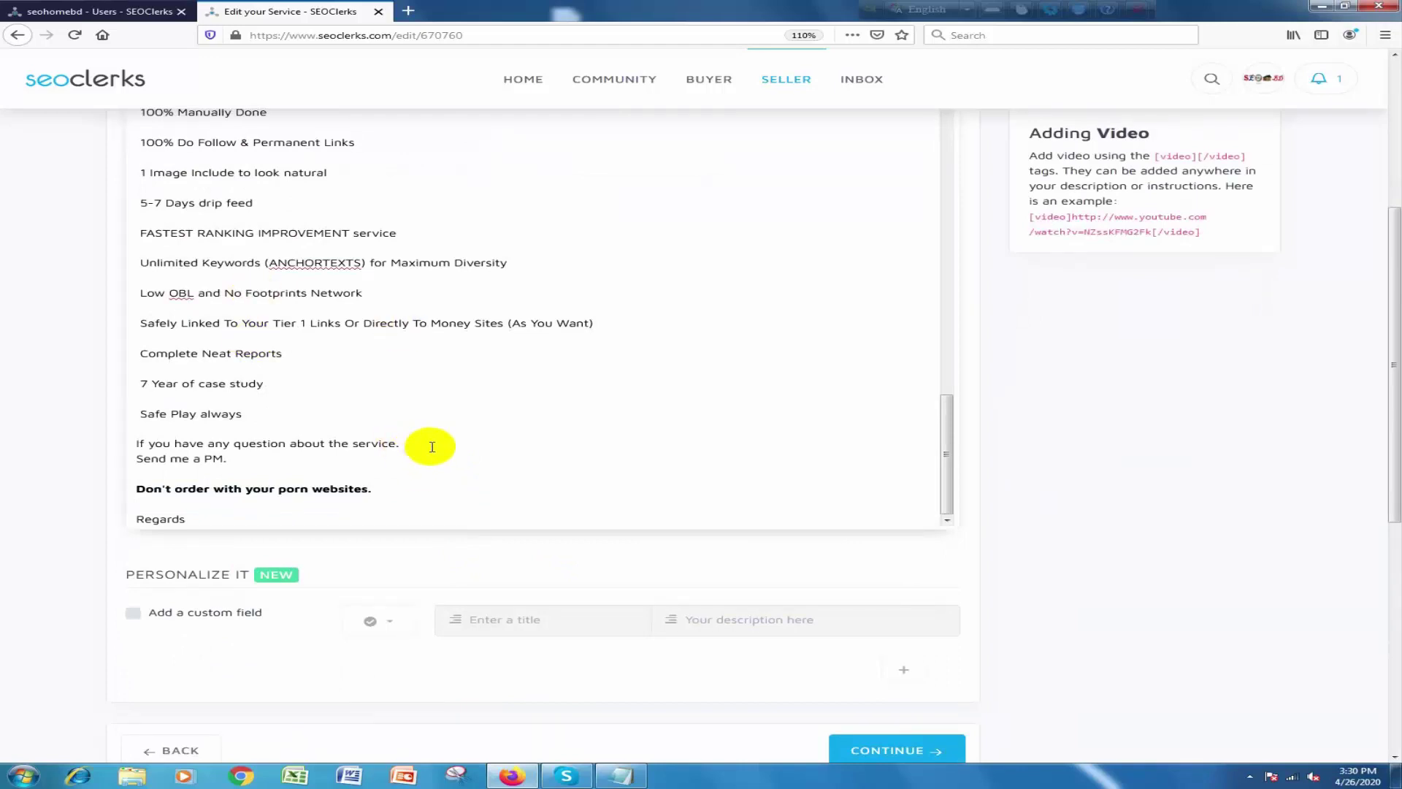
Join "Send me a PM." onto the line "If you have any question about the service" and add a line break after it.
{"action": "left_click", "coordinate": [133, 462]}
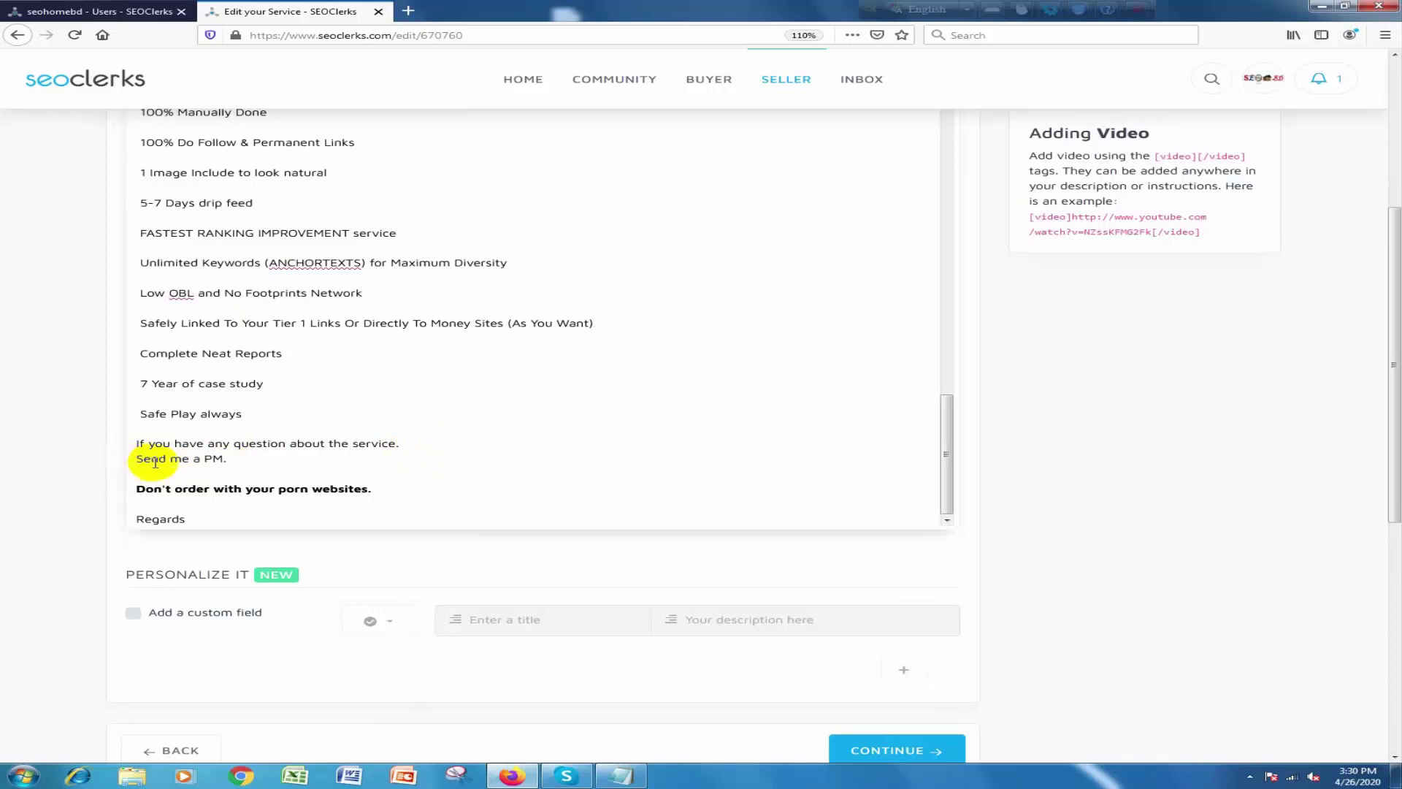
{"action": "key", "text": "BackSpace"}
{"action": "key", "text": "BackSpace"}
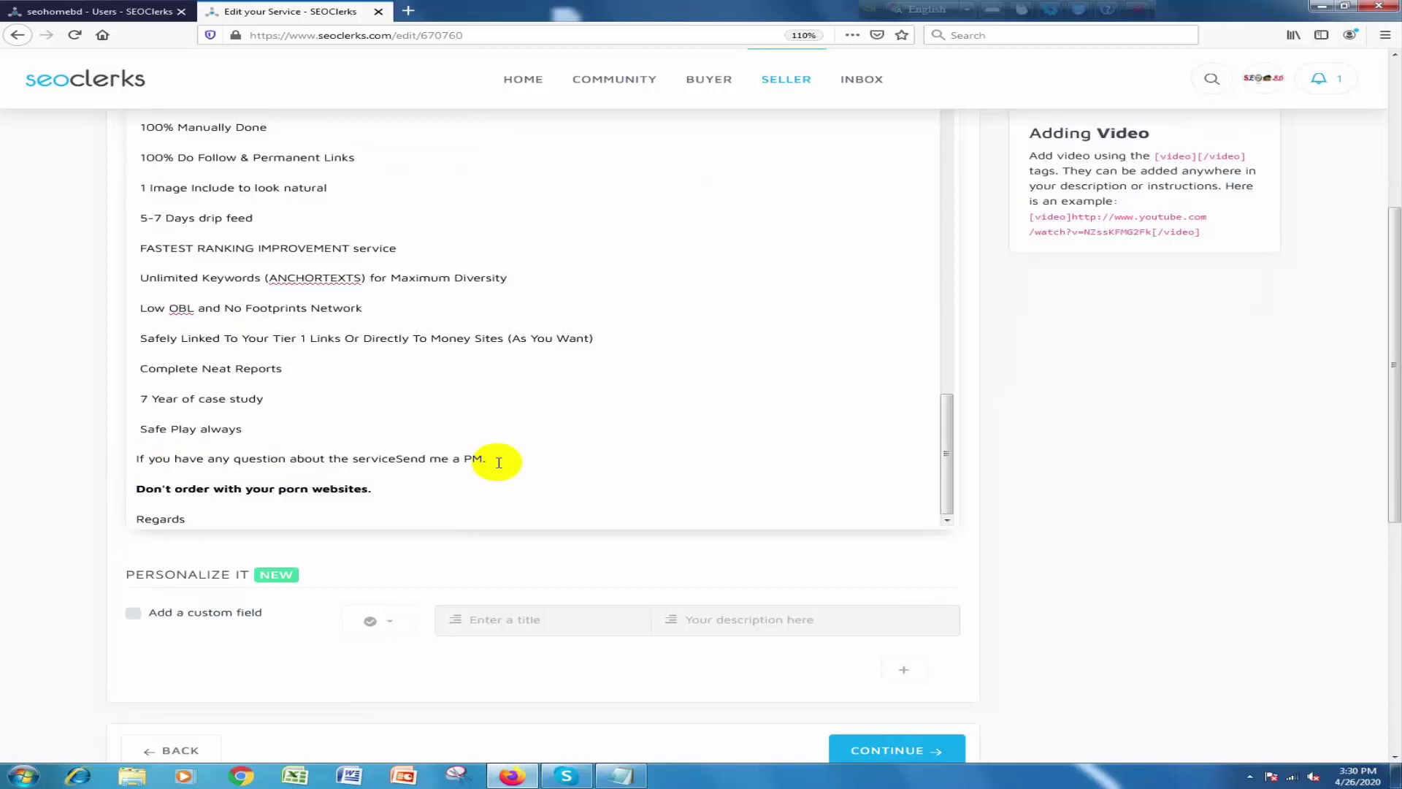
{"action": "type", "text": "."}
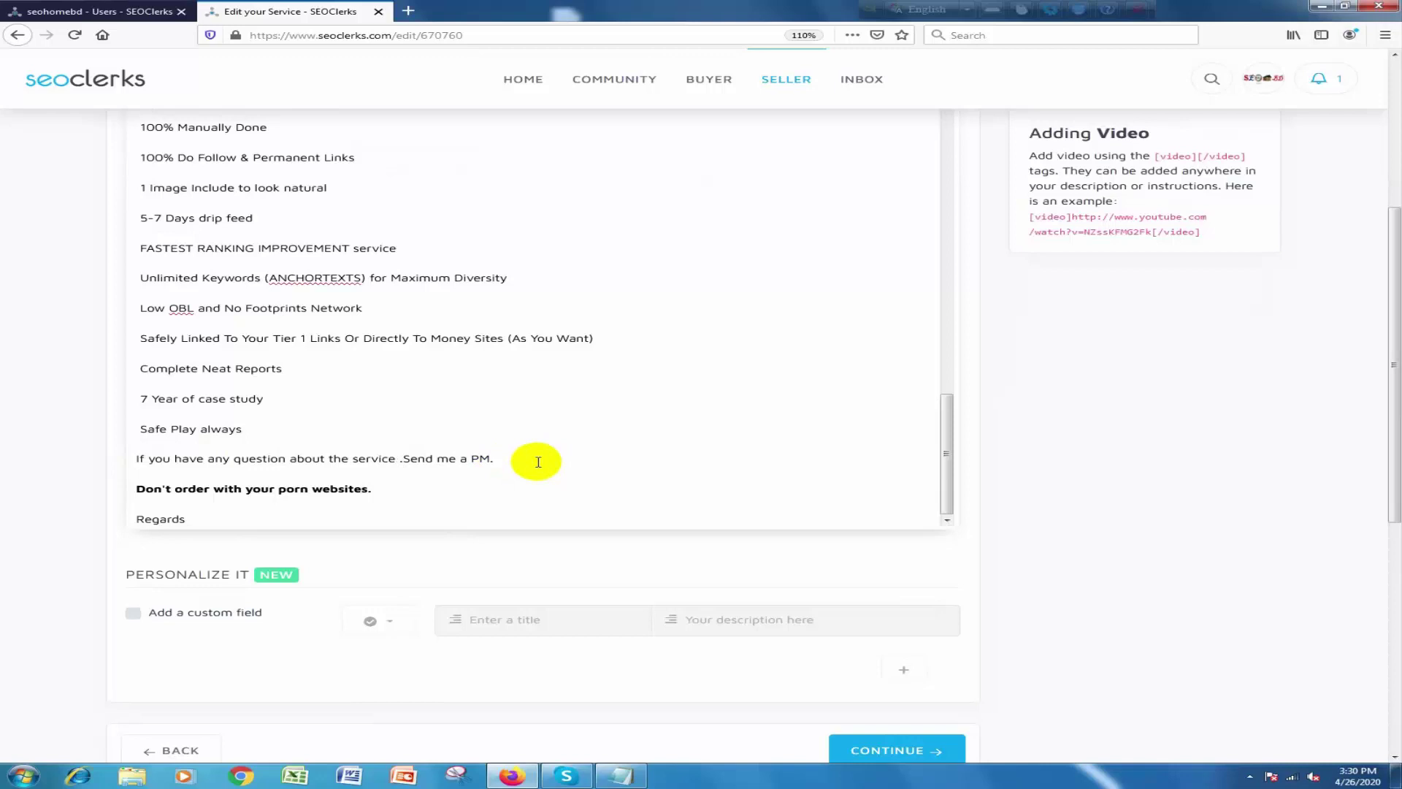
{"action": "key", "text": "Return"}
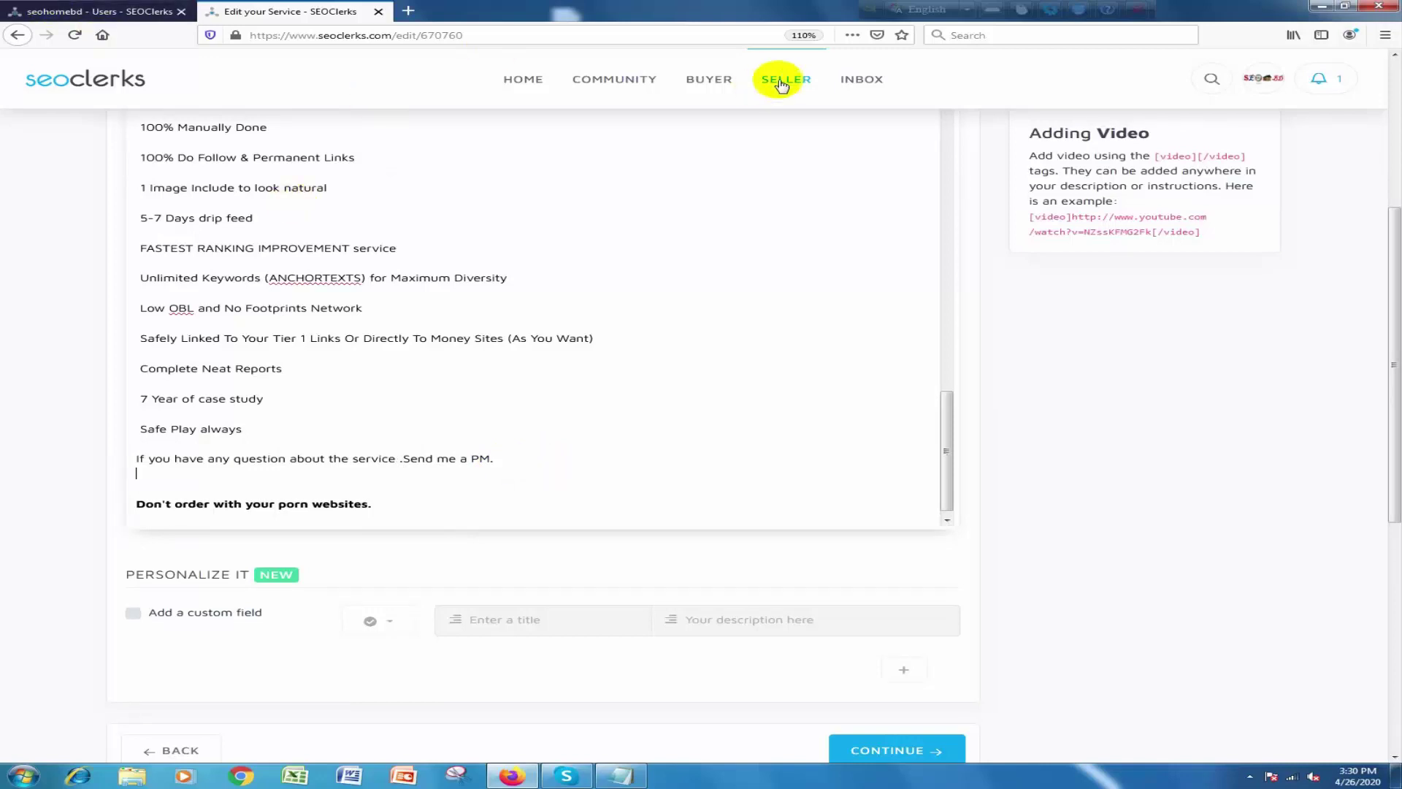
Open the seller's My Services page in a new browser tab.
{"action": "mouse_move", "coordinate": [780, 85]}
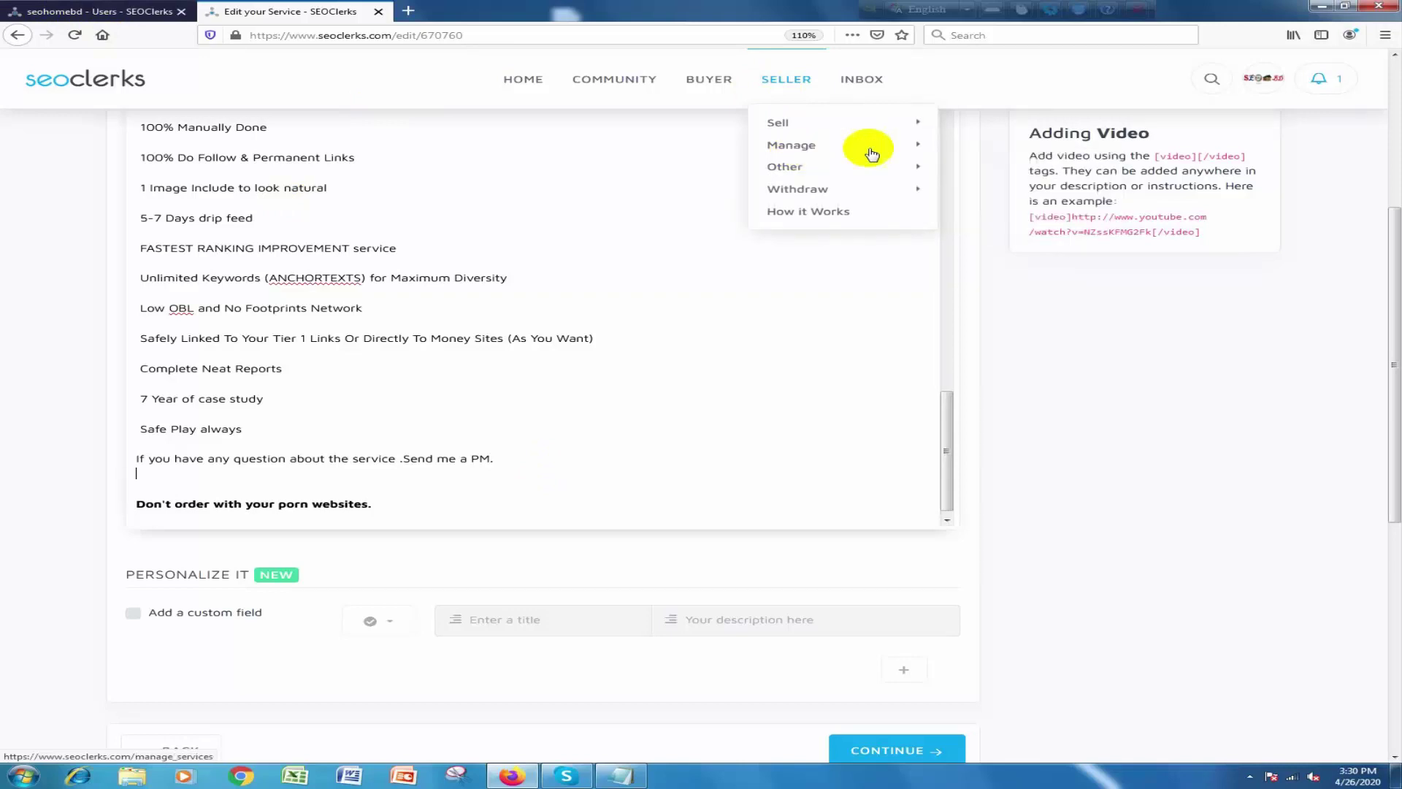
{"action": "mouse_move", "coordinate": [871, 152]}
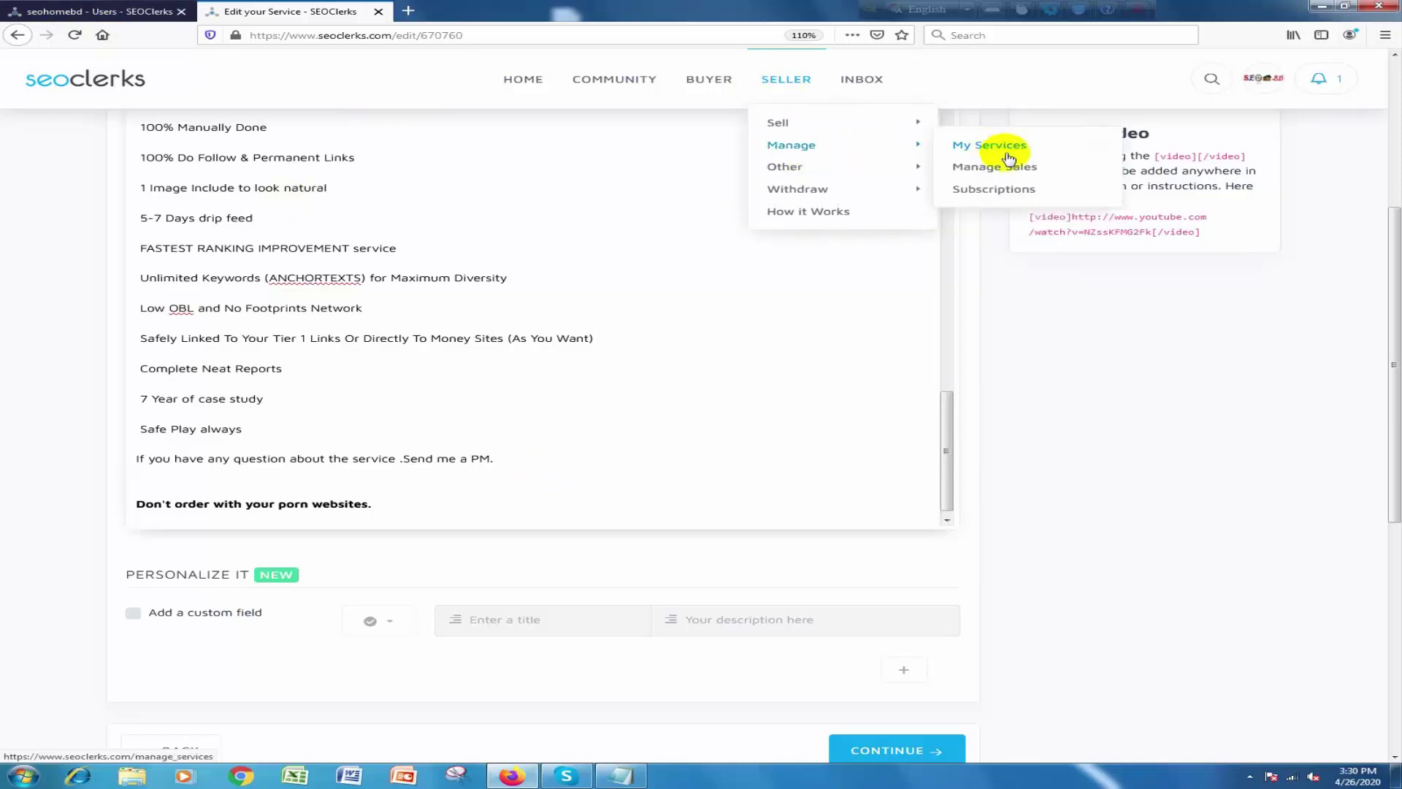
{"action": "right_click", "coordinate": [1008, 156]}
{"action": "left_click", "coordinate": [1005, 150]}
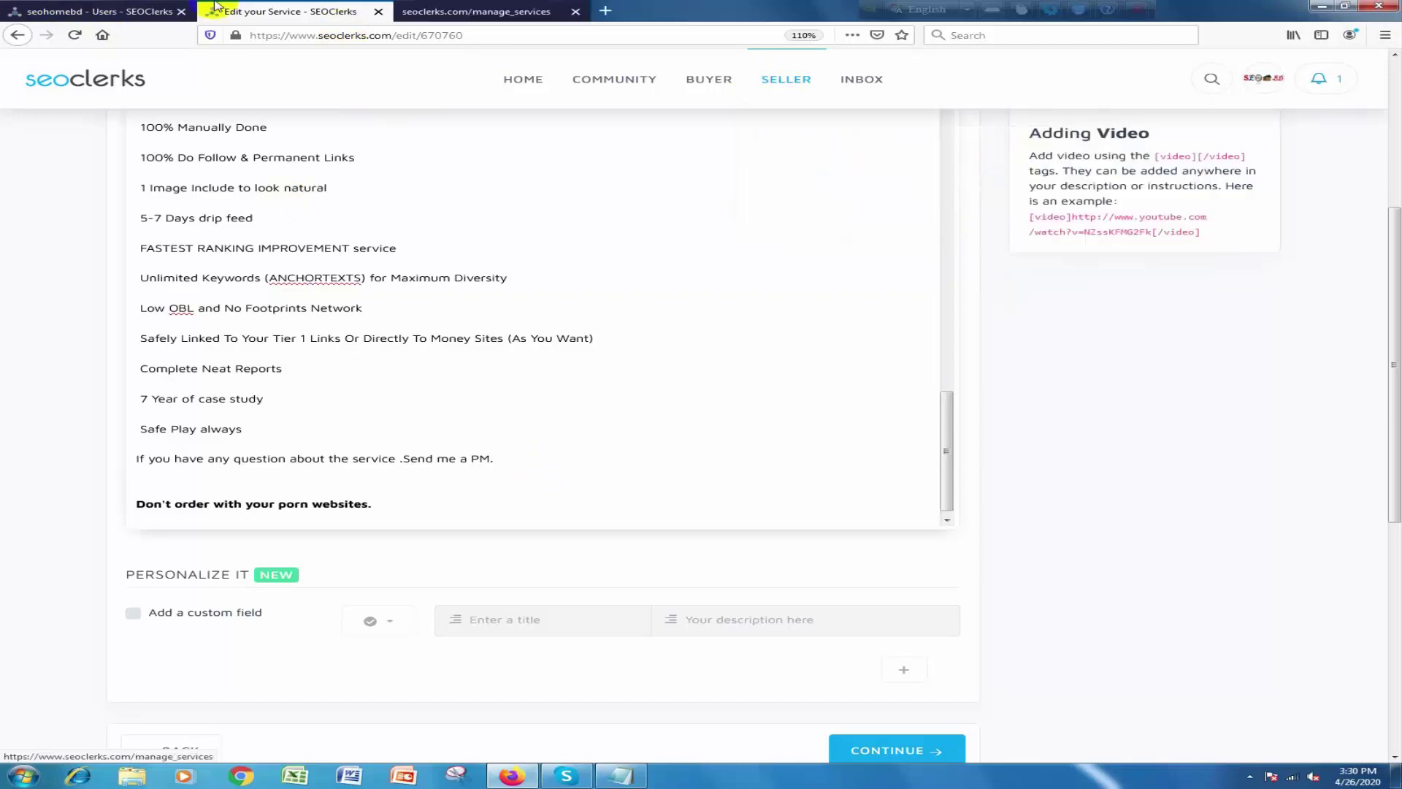
Add the line "Our more Service" between the PM line and the porn websites restriction.
{"action": "left_click", "coordinate": [144, 482]}
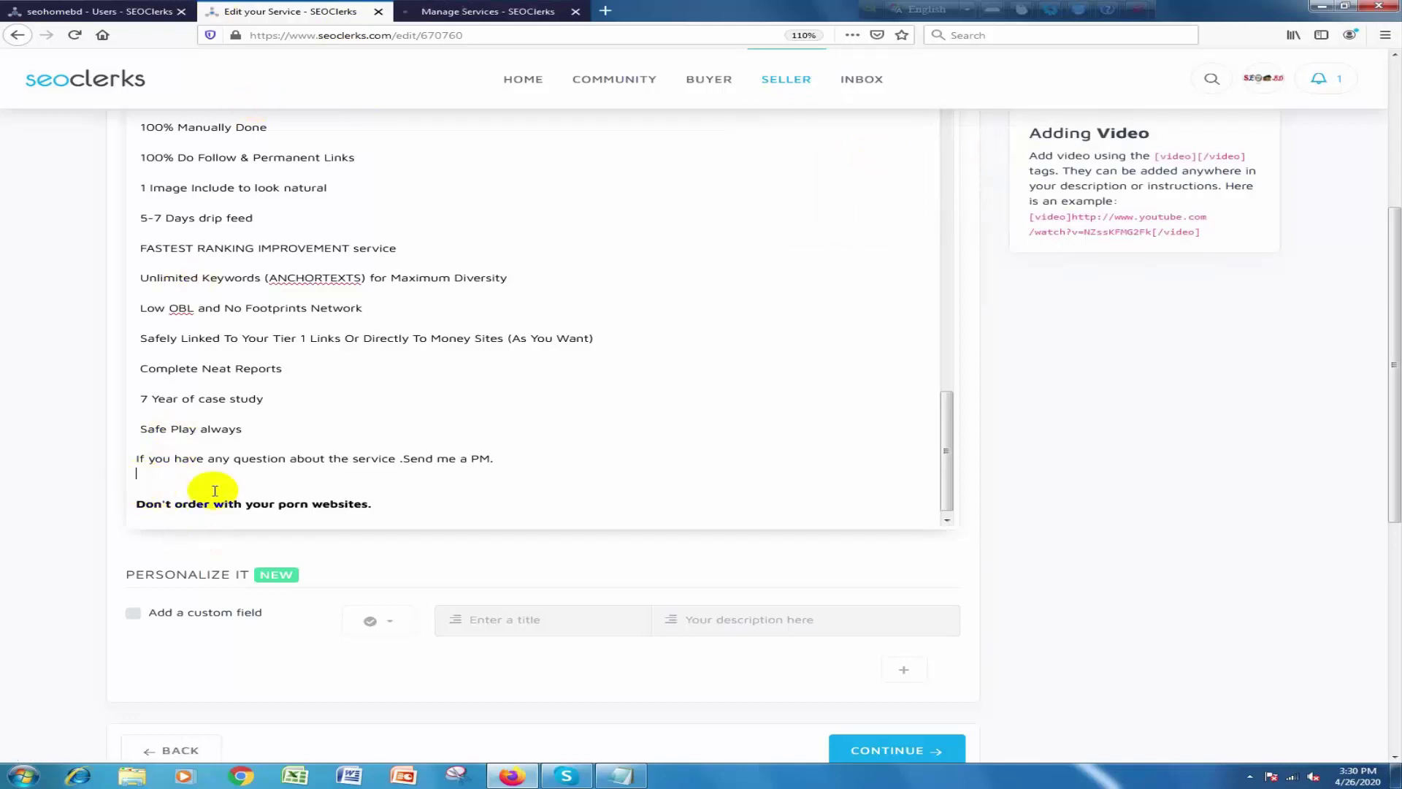
{"action": "key", "text": "Return"}
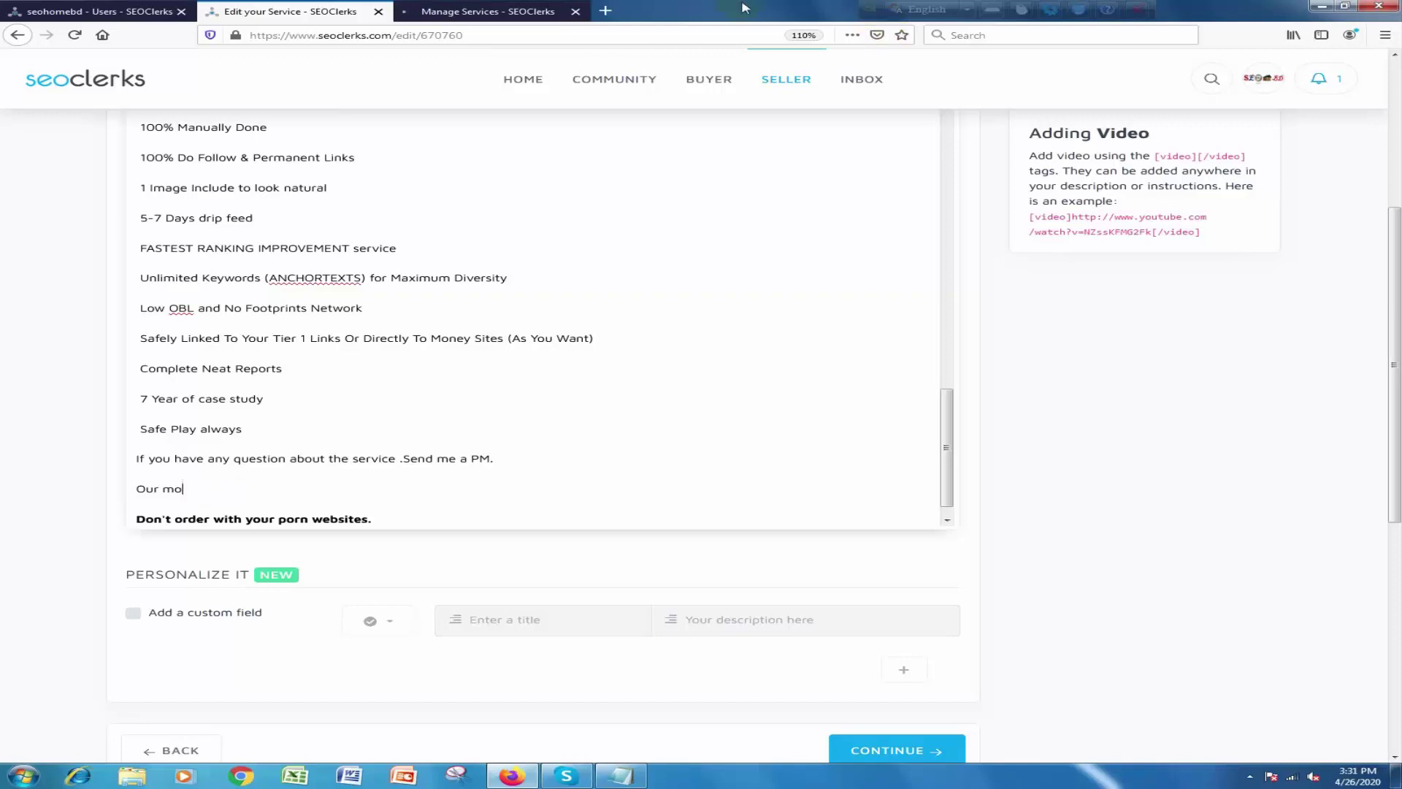
{"action": "type", "text": "re Service"}
Copy the web address of the Manage Services page and return to the service being edited.
{"action": "left_click", "coordinate": [487, 11]}
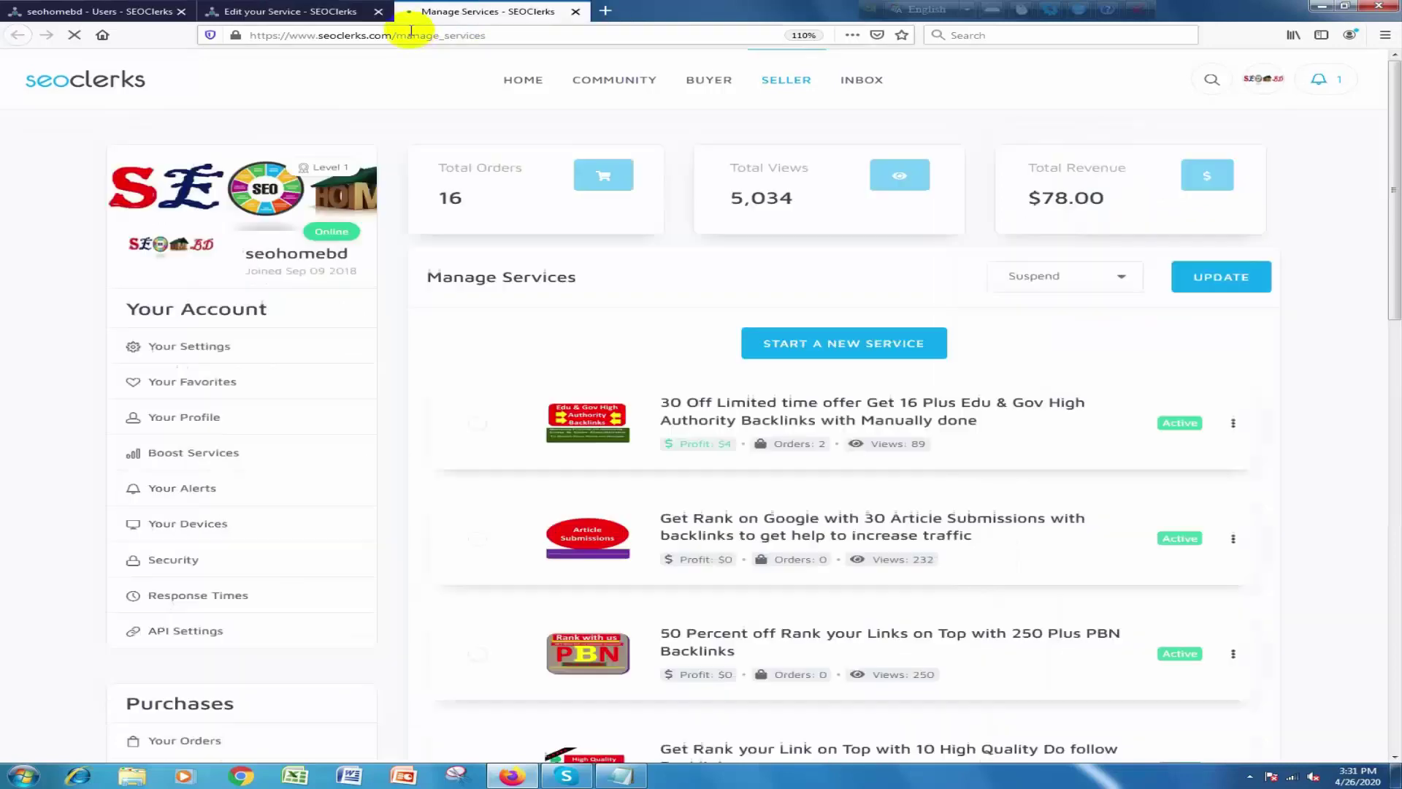
{"action": "left_click", "coordinate": [409, 34]}
{"action": "right_click", "coordinate": [416, 37]}
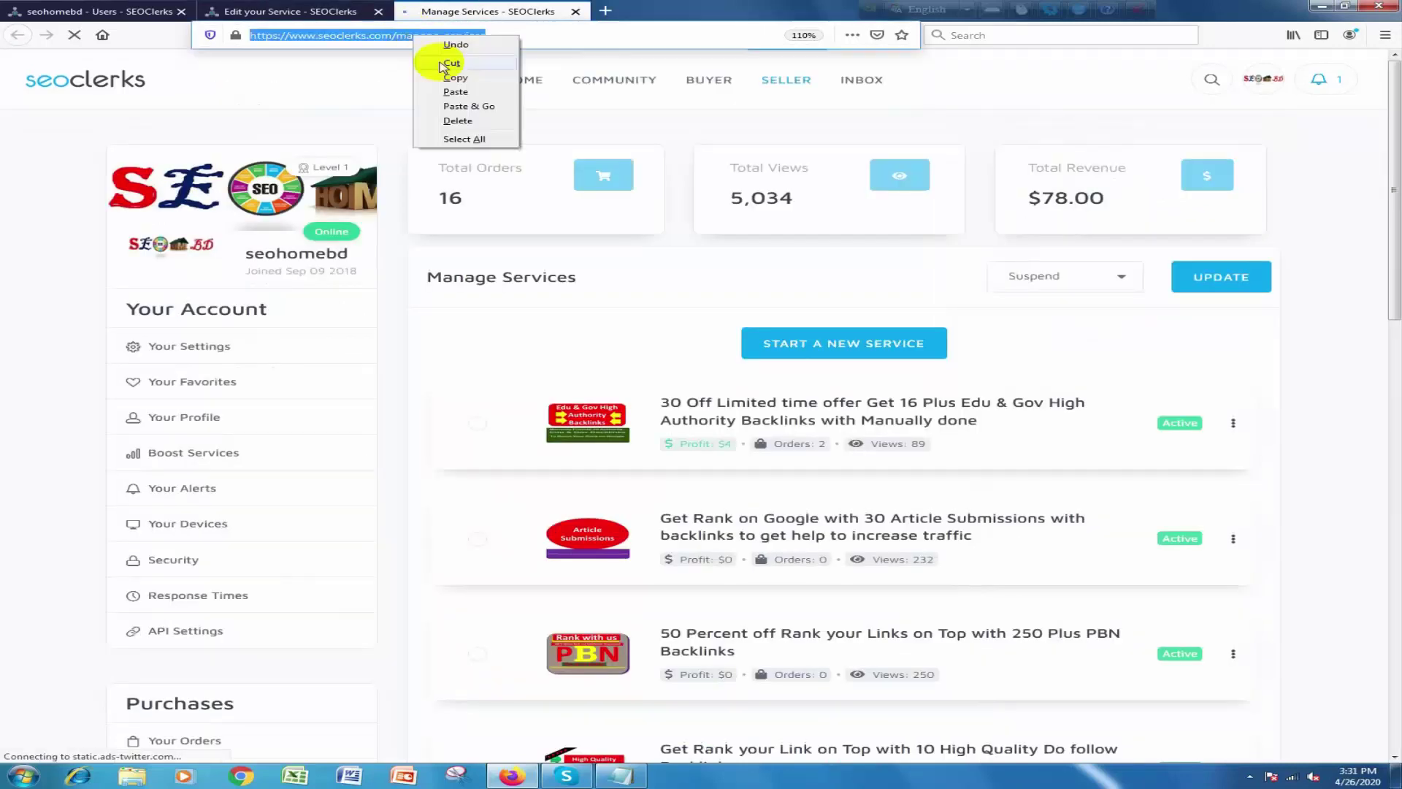
{"action": "left_click", "coordinate": [456, 77]}
{"action": "left_click", "coordinate": [220, 11]}
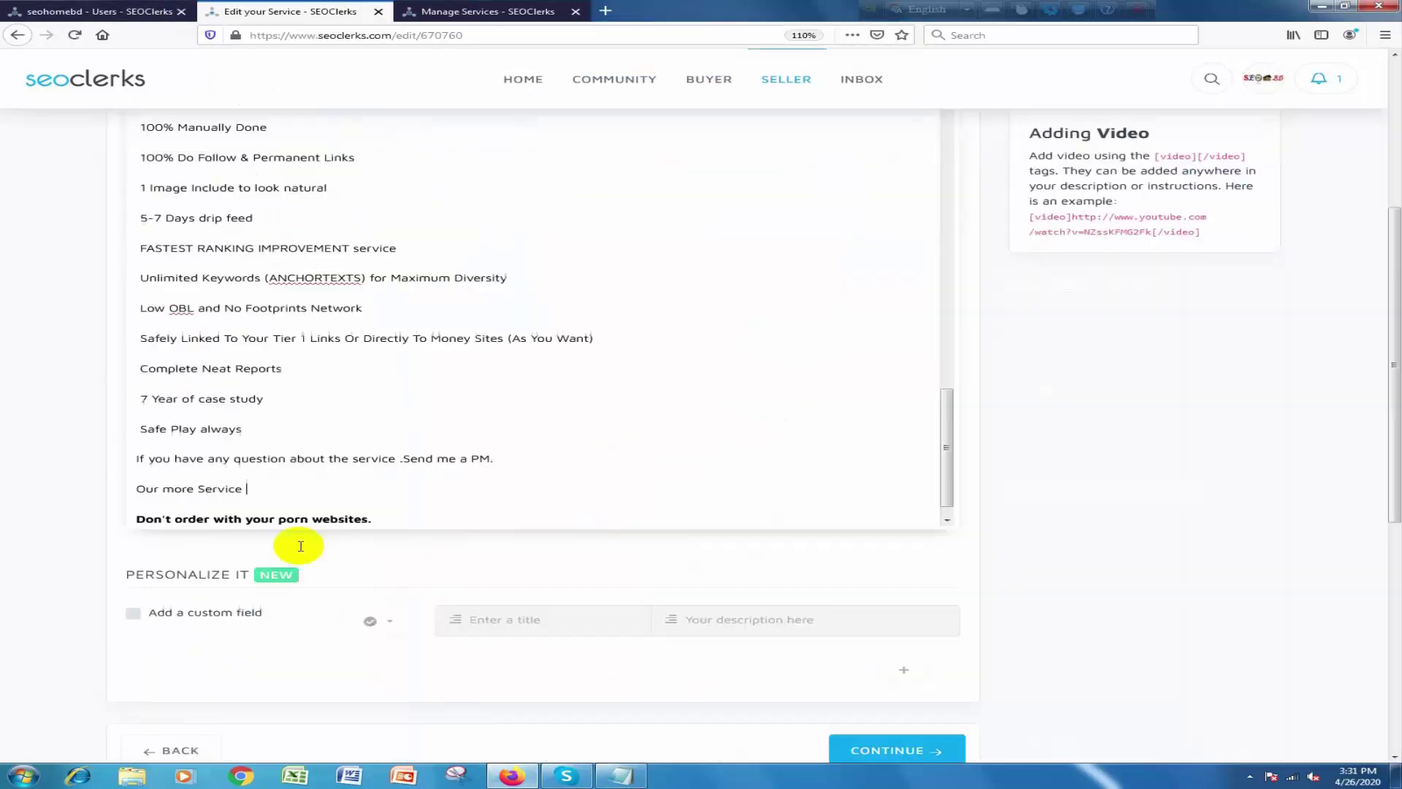
{"action": "left_click", "coordinate": [261, 485]}
{"action": "type", "text": "Link"}
{"action": "key", "text": "ctrl+shift+Left"}
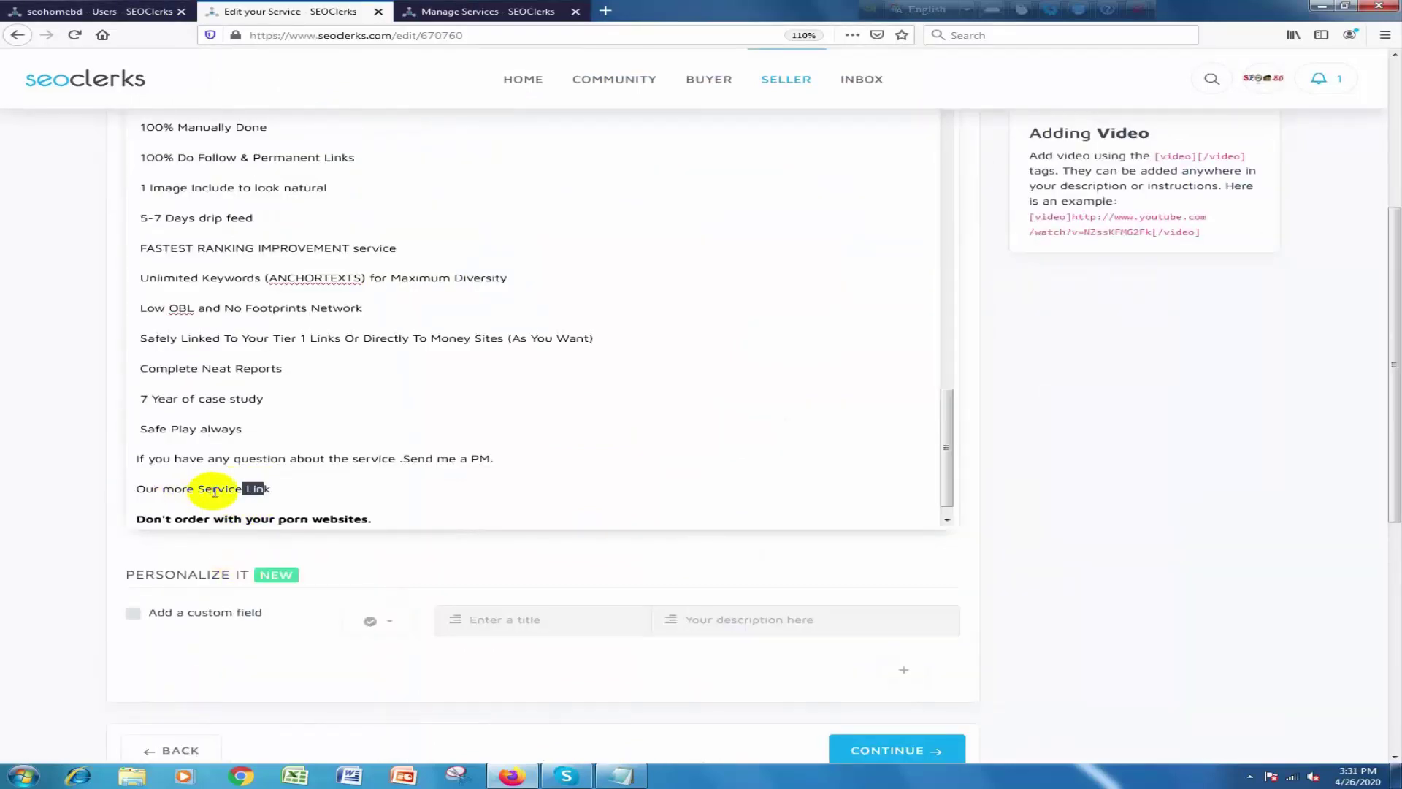
{"action": "left_click", "coordinate": [276, 488]}
{"action": "double_click", "coordinate": [259, 487]}
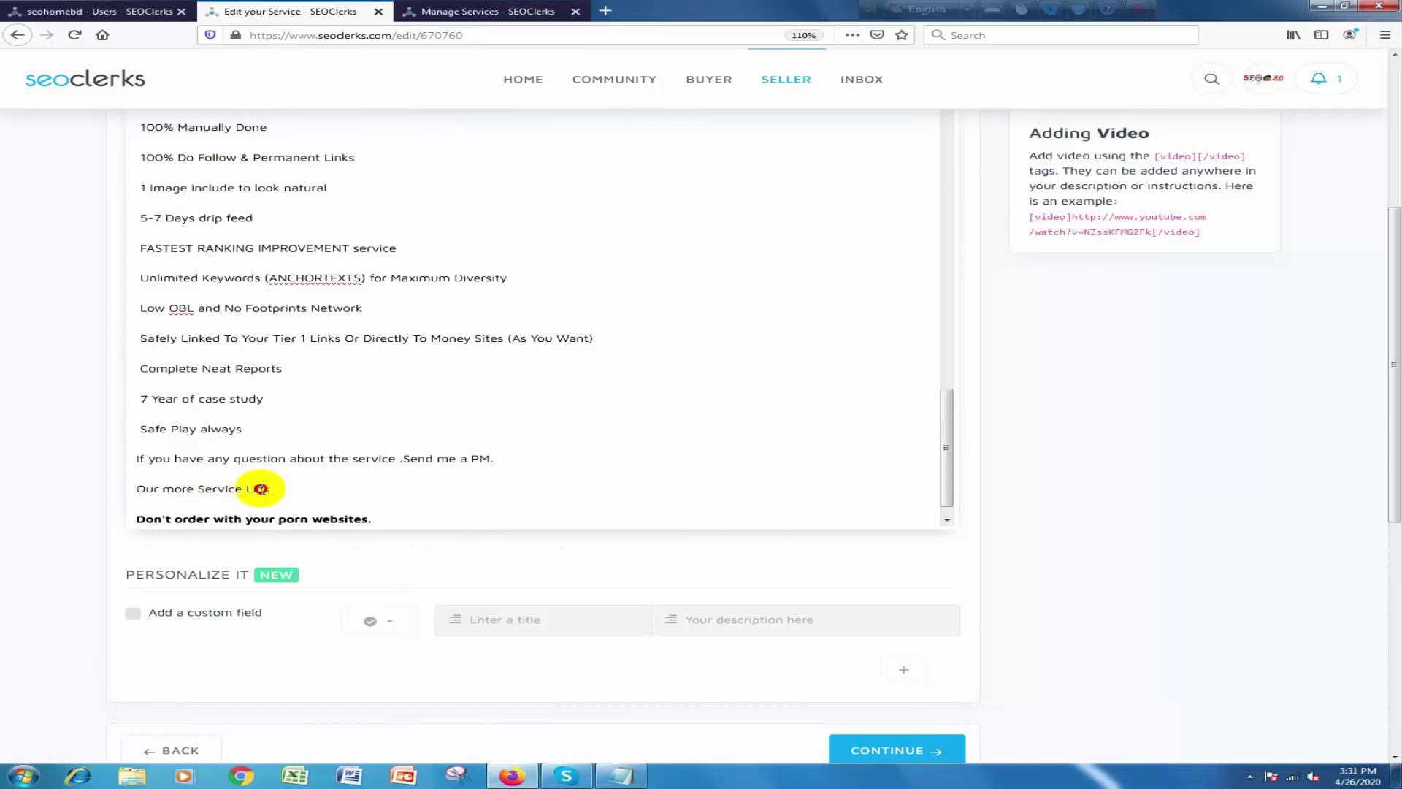
{"action": "left_click_drag", "start_coordinate": [231, 488], "coordinate": [193, 488]}
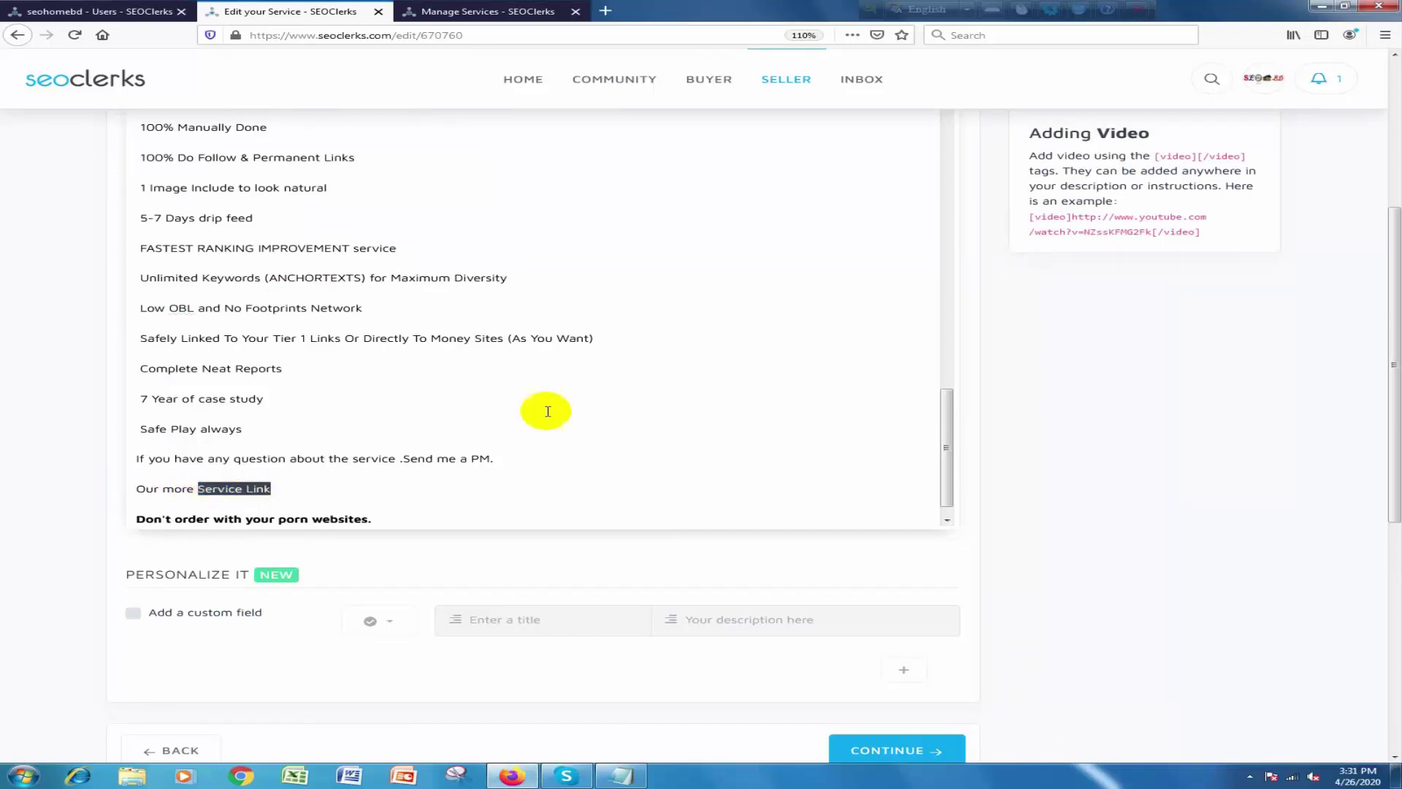
{"action": "scroll", "coordinate": [724, 463], "scroll_direction": "up", "scroll_amount": 4}
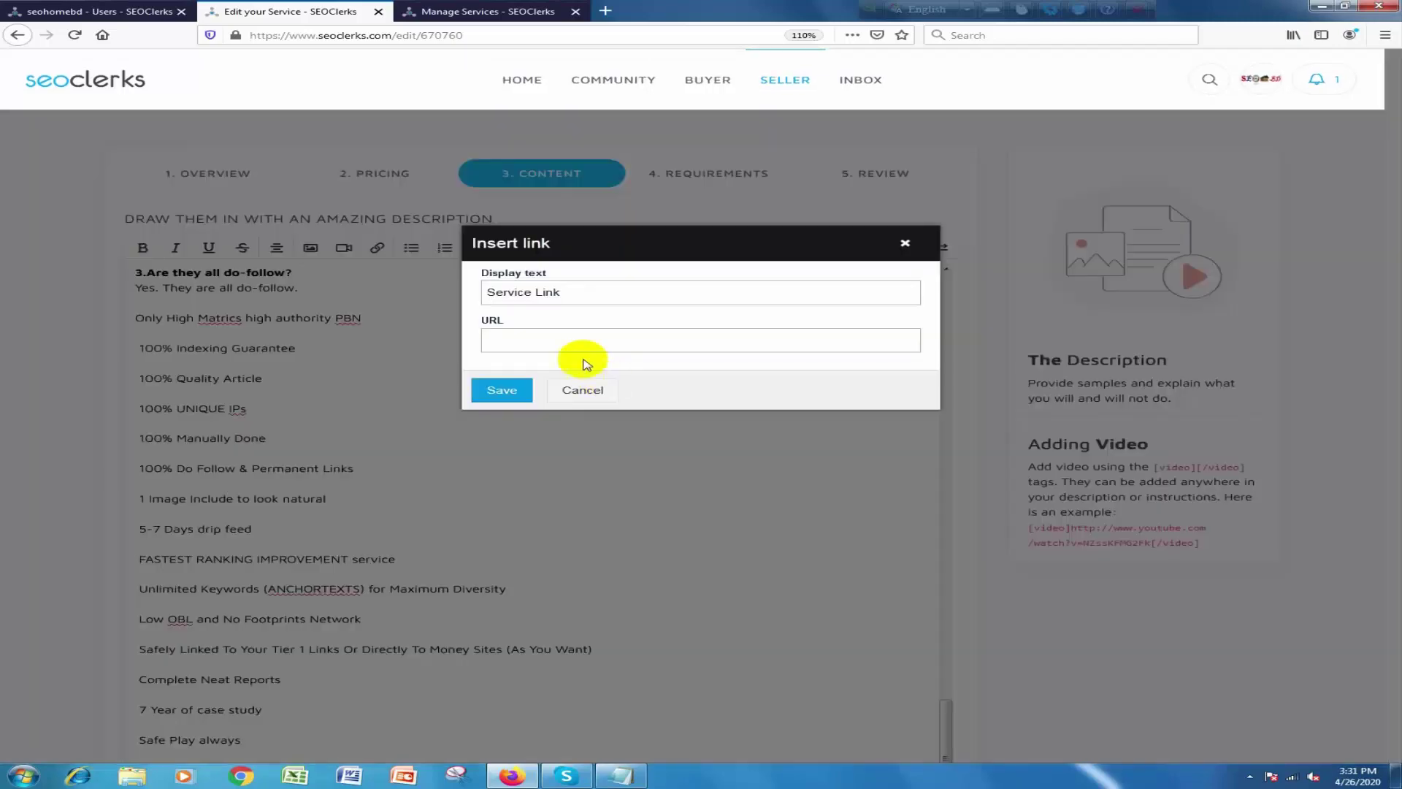
{"action": "left_click", "coordinate": [557, 340]}
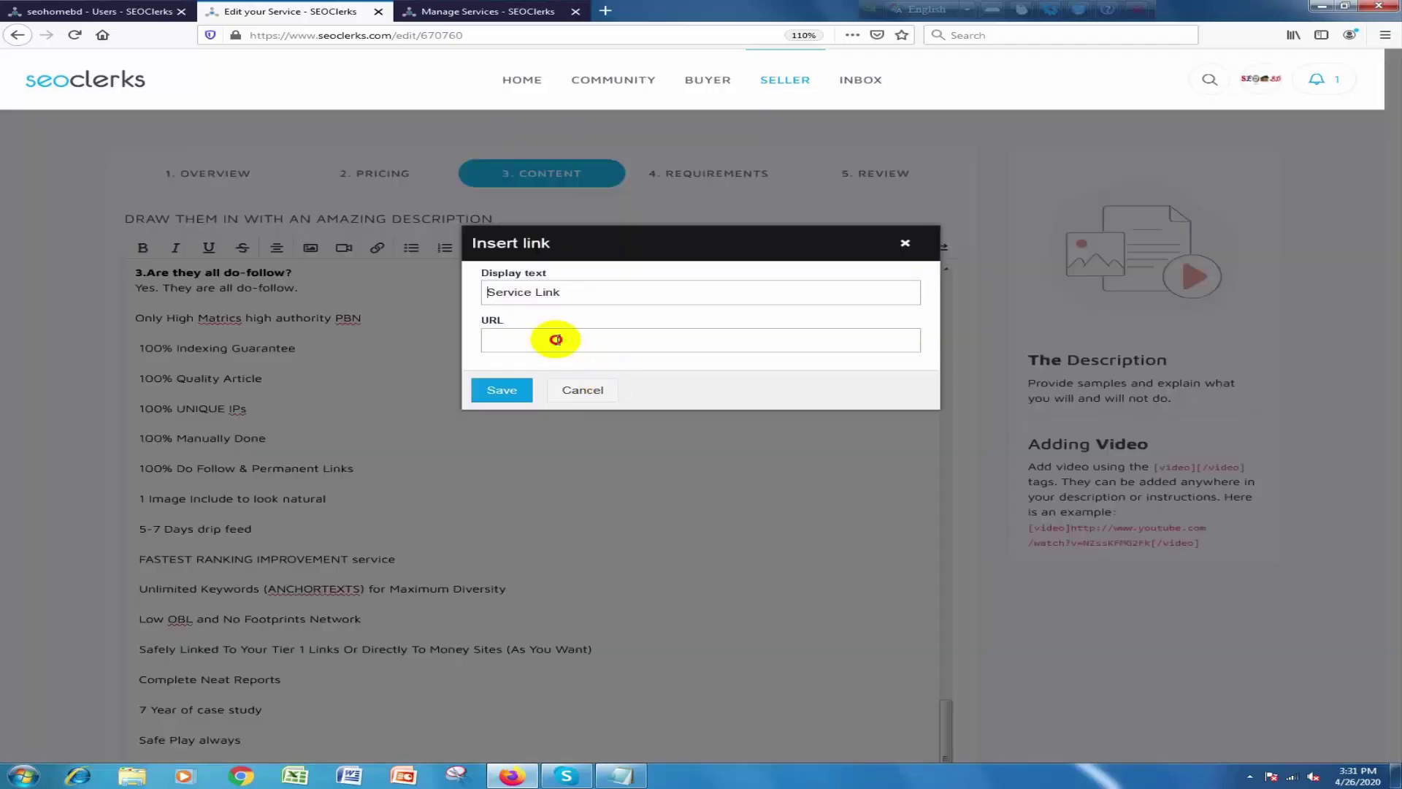
{"action": "key", "text": "ctrl+v"}
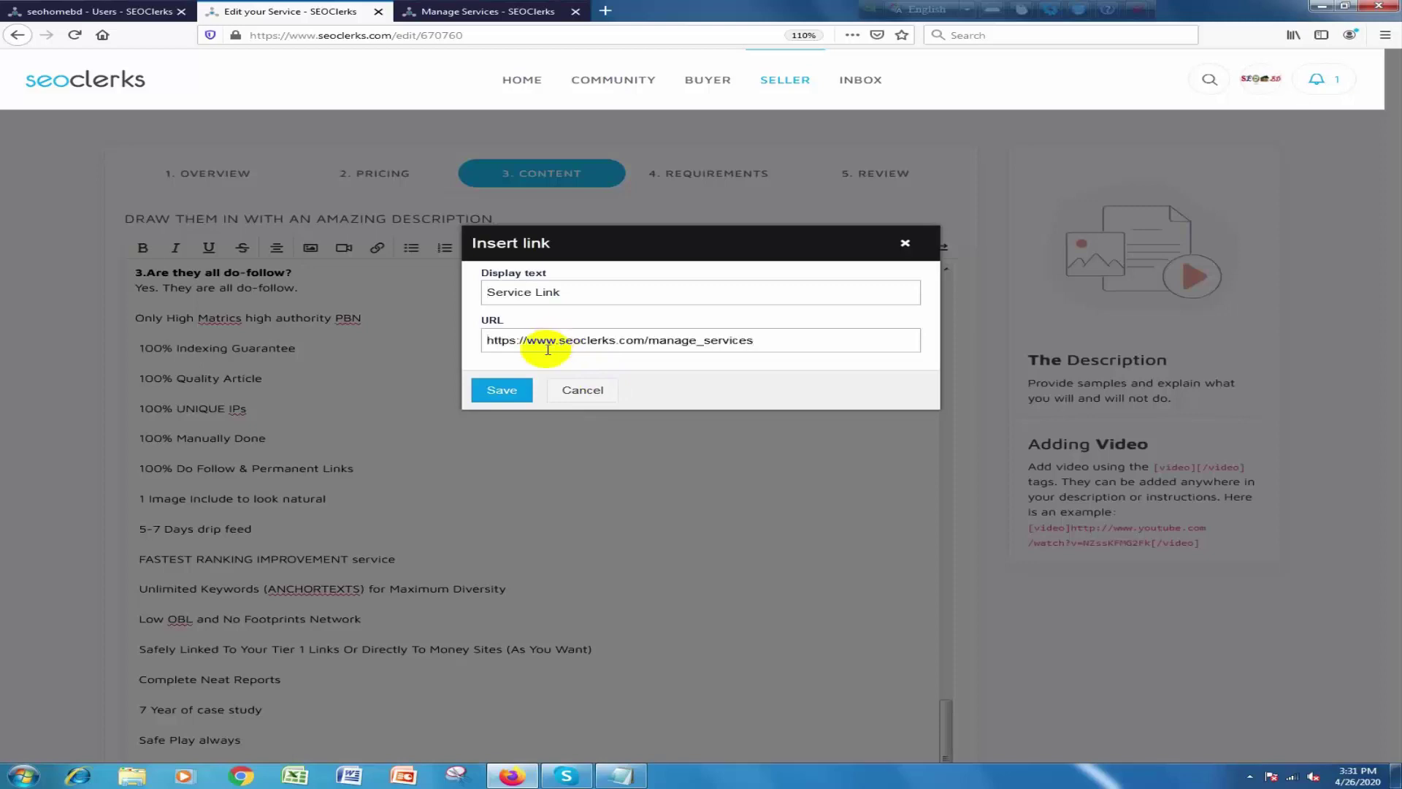
{"action": "left_click", "coordinate": [501, 389]}
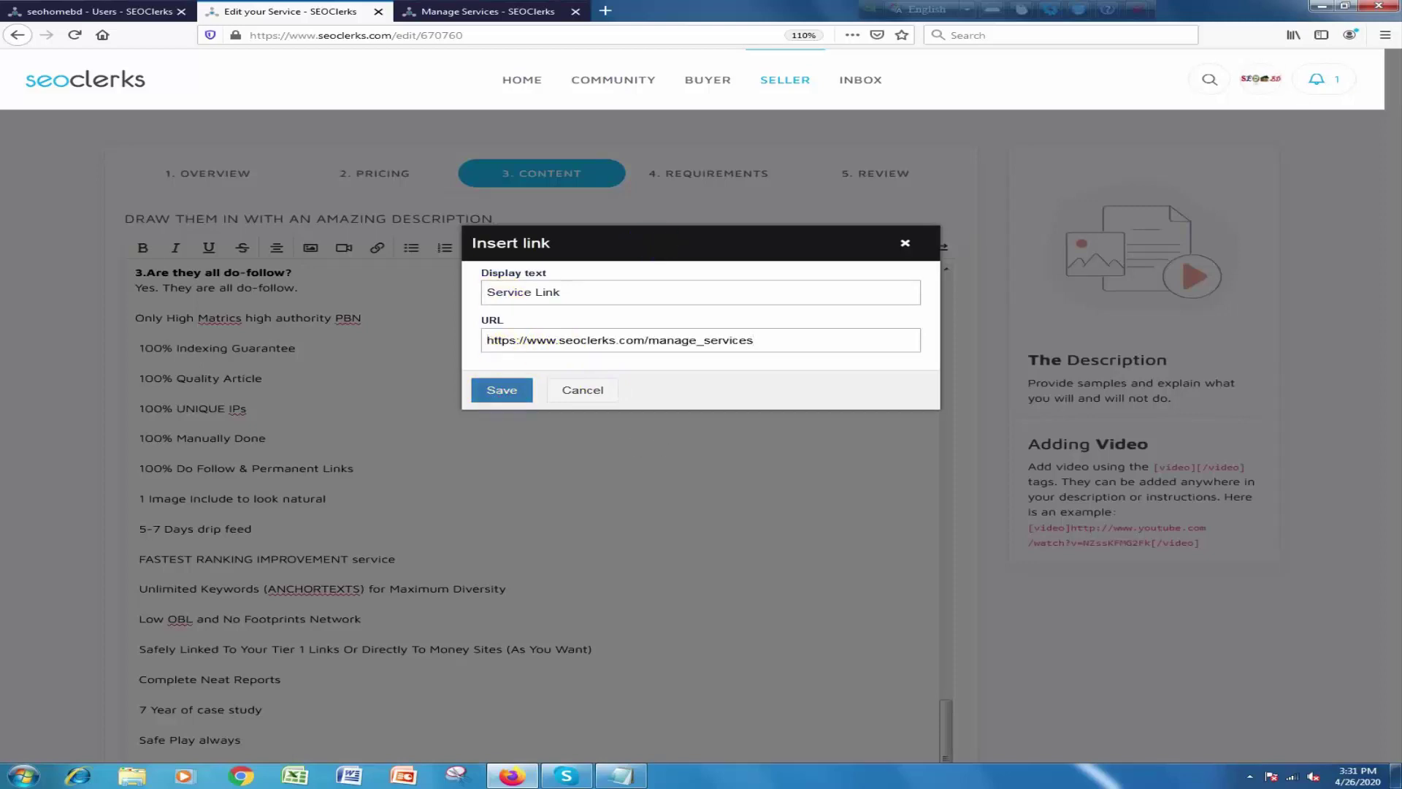
{"action": "left_click", "coordinate": [655, 442]}
Make the whole line "Our more Service Link" bold.
{"action": "scroll", "coordinate": [641, 449], "scroll_direction": "down", "scroll_amount": 5}
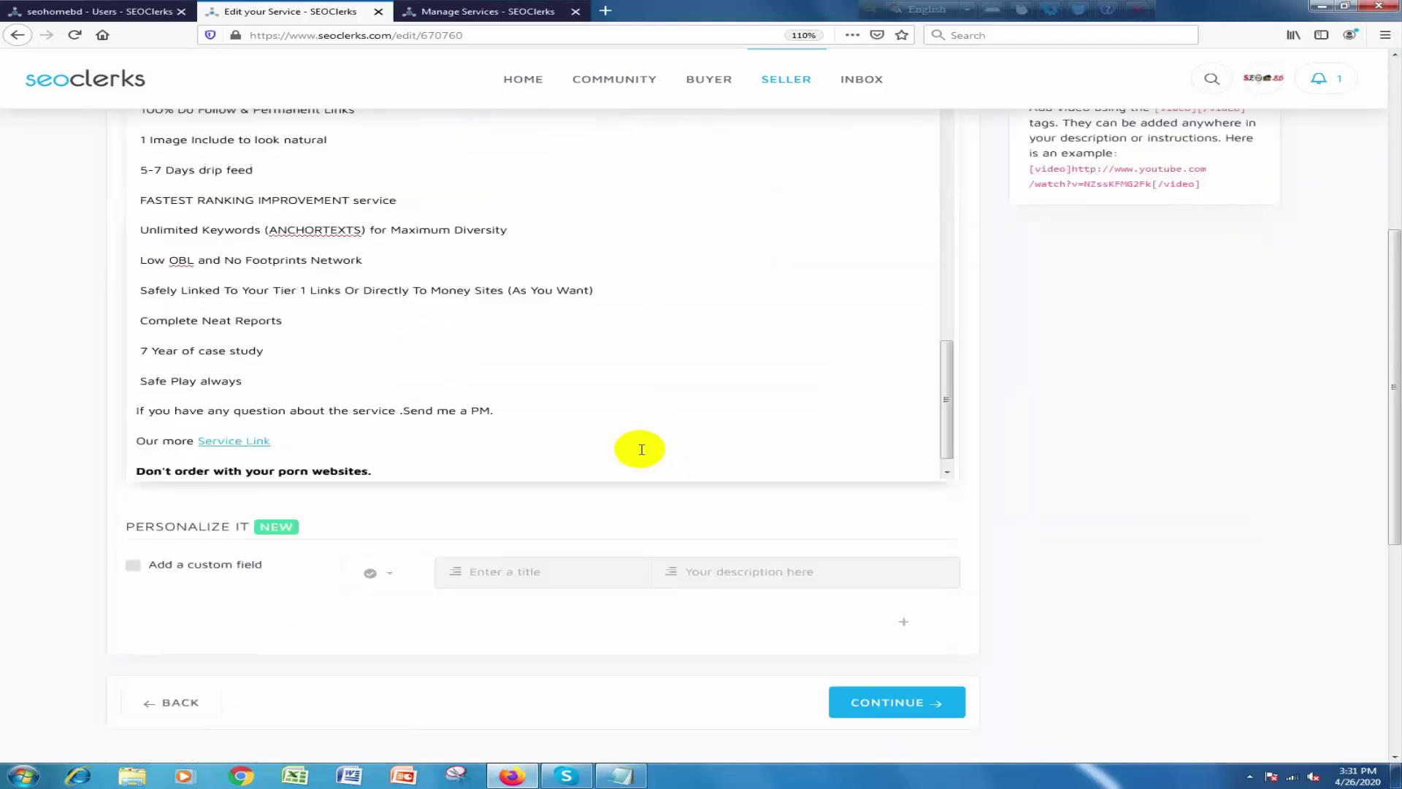
{"action": "left_click_drag", "start_coordinate": [312, 444], "coordinate": [119, 439]}
{"action": "scroll", "coordinate": [913, 314], "scroll_direction": "up", "scroll_amount": 5}
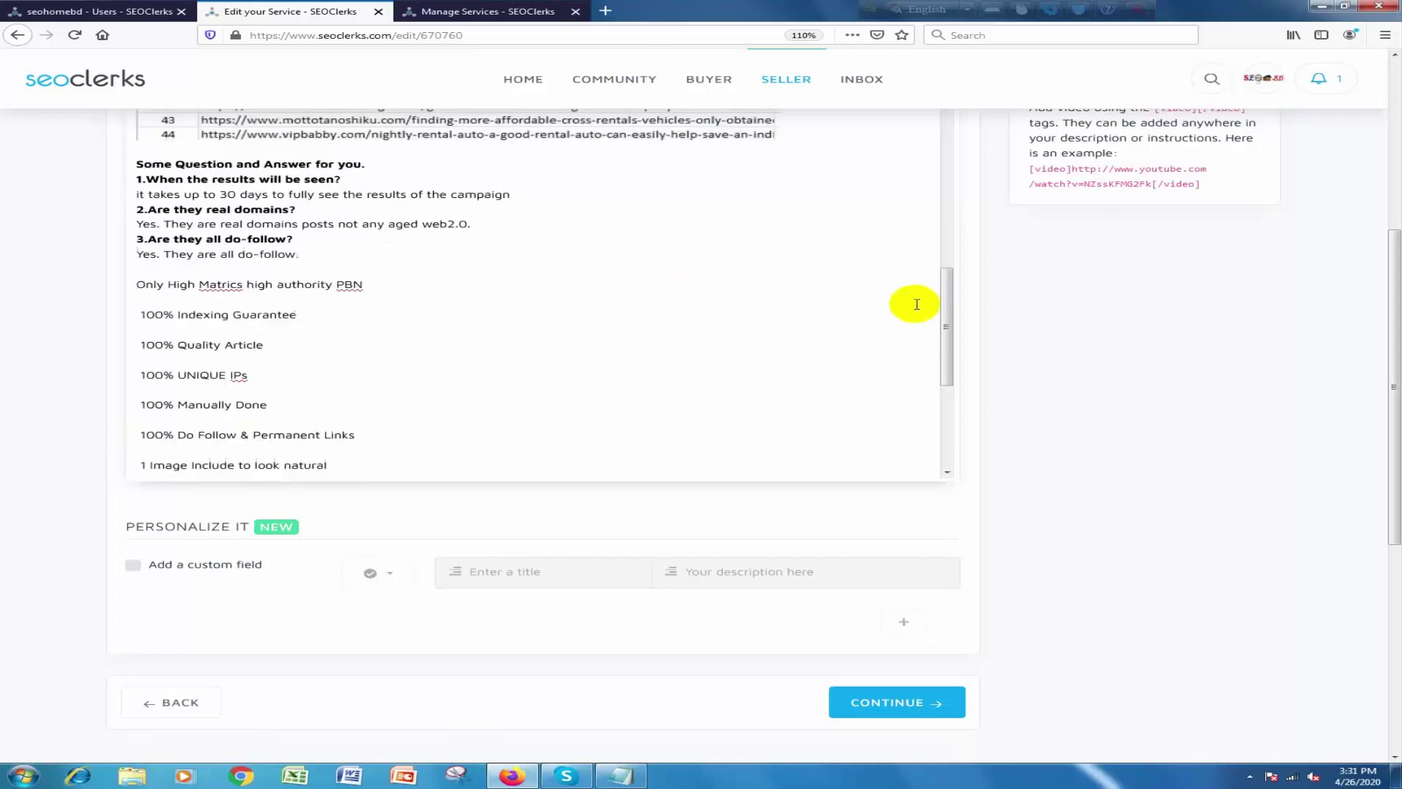
{"action": "scroll", "coordinate": [917, 303], "scroll_direction": "up", "scroll_amount": 4}
{"action": "scroll", "coordinate": [977, 319], "scroll_direction": "up", "scroll_amount": 5}
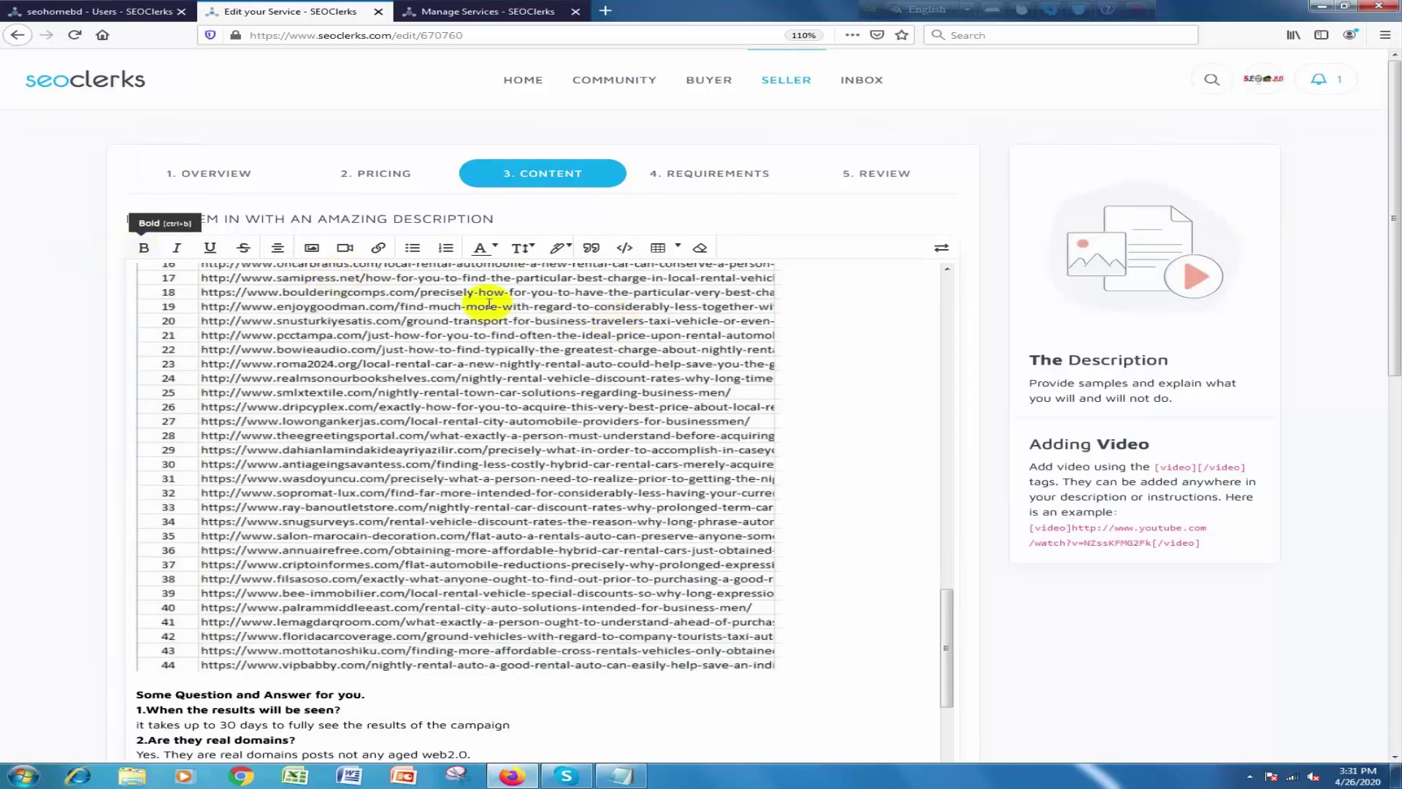
{"action": "left_click", "coordinate": [144, 247]}
{"action": "scroll", "coordinate": [591, 400], "scroll_direction": "down", "scroll_amount": 2}
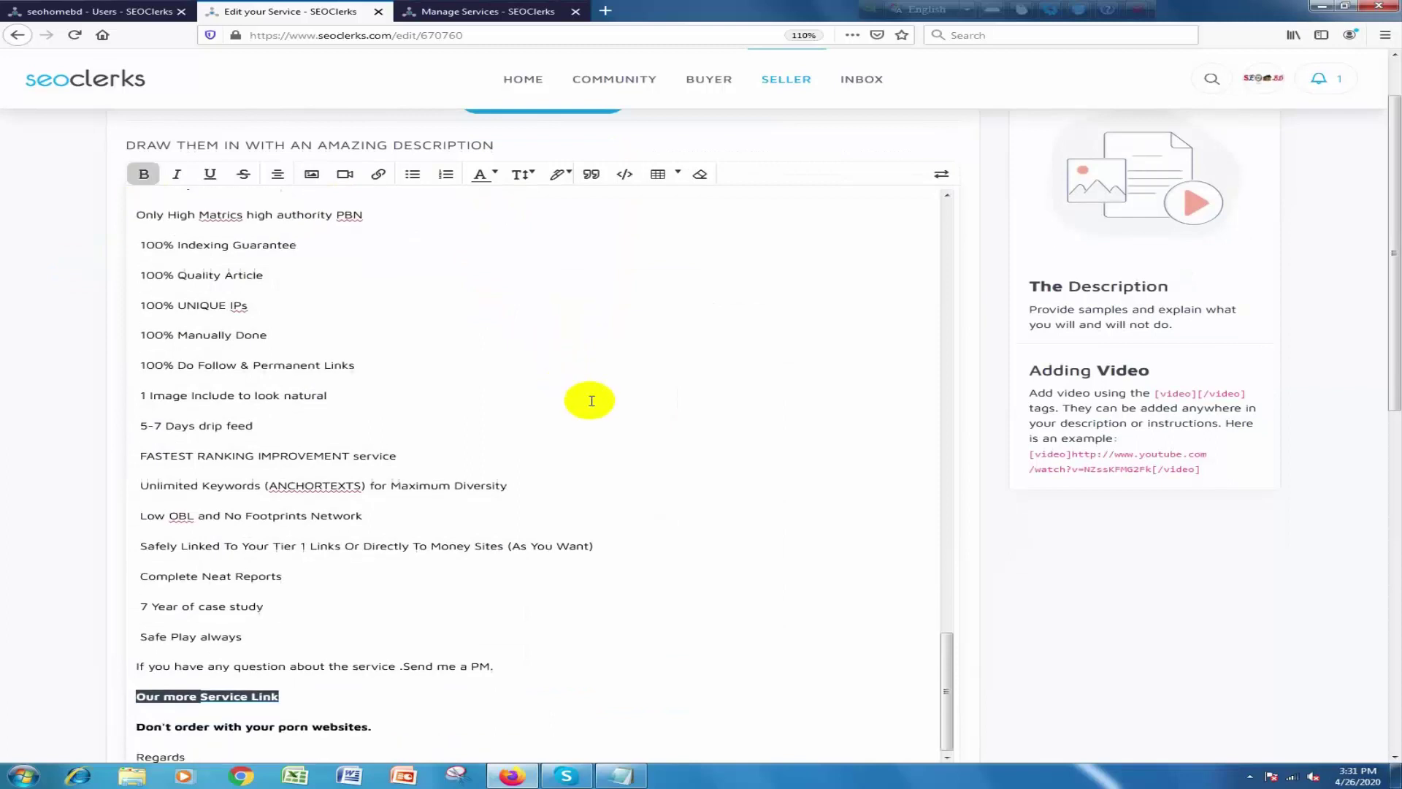
{"action": "scroll", "coordinate": [643, 551], "scroll_direction": "down", "scroll_amount": 3}
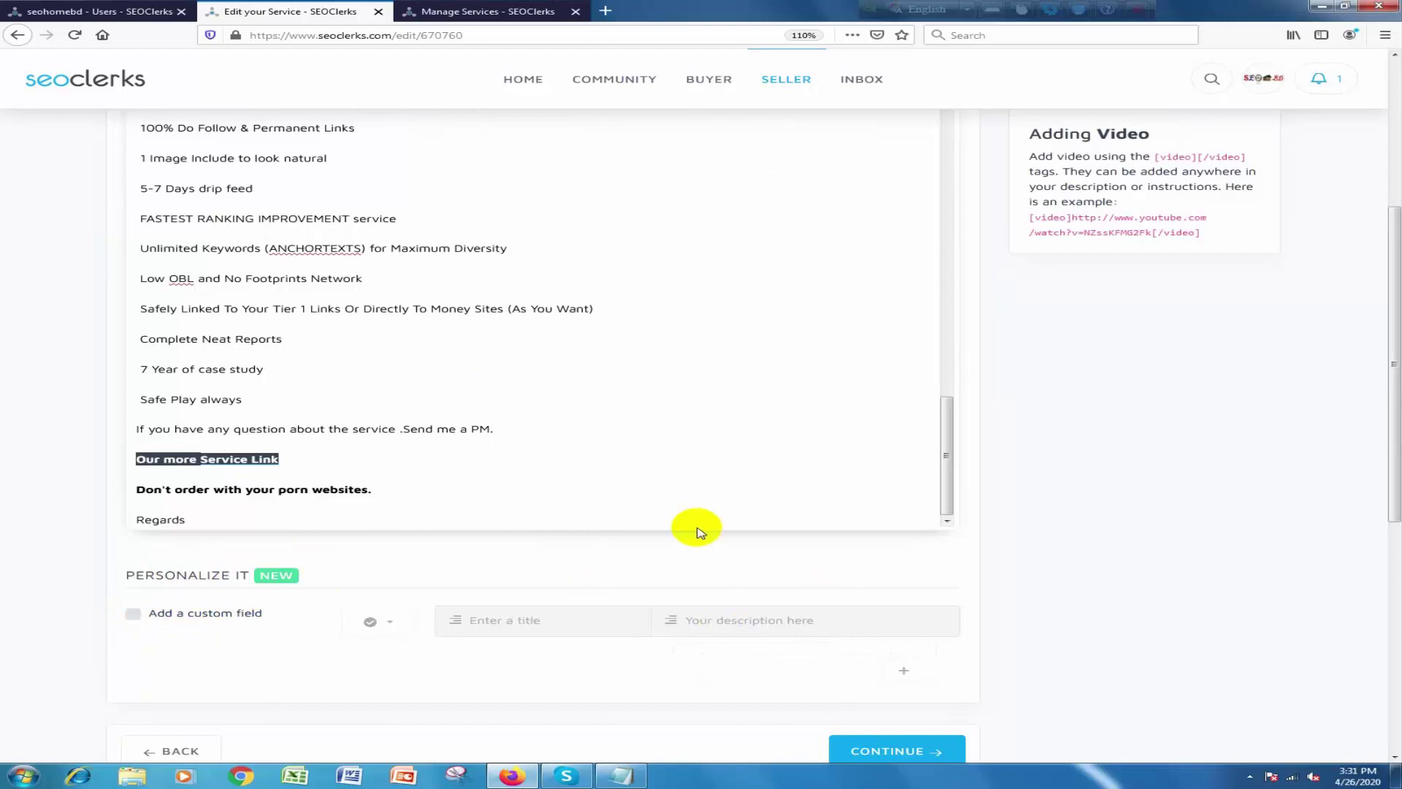
Continue to the Requirements stage and extend the buyer instructions to "Need only Your Link/URL,Keywords and a short description(if you have).".
{"action": "scroll", "coordinate": [697, 531], "scroll_direction": "down", "scroll_amount": 3}
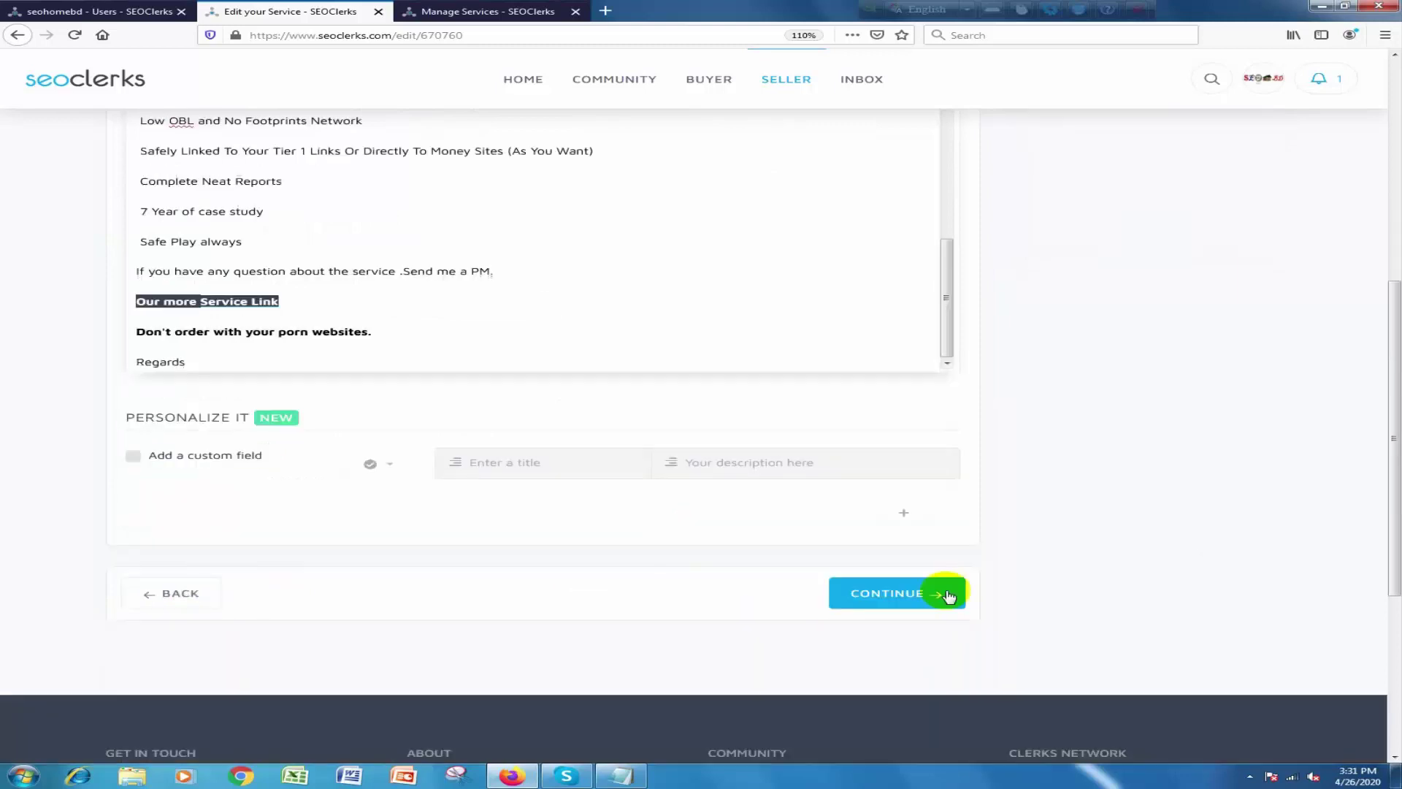
{"action": "left_click", "coordinate": [888, 595]}
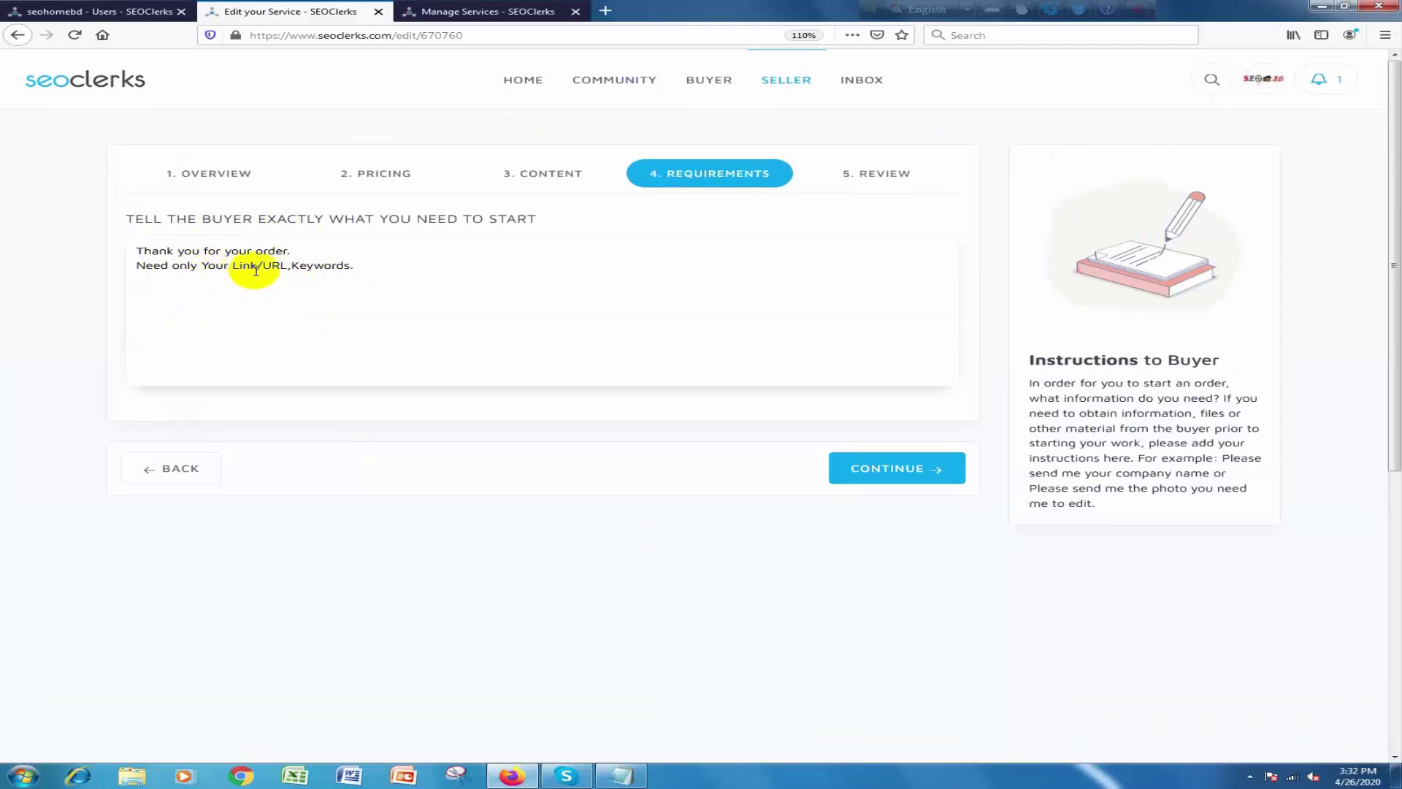
{"action": "left_click", "coordinate": [351, 265]}
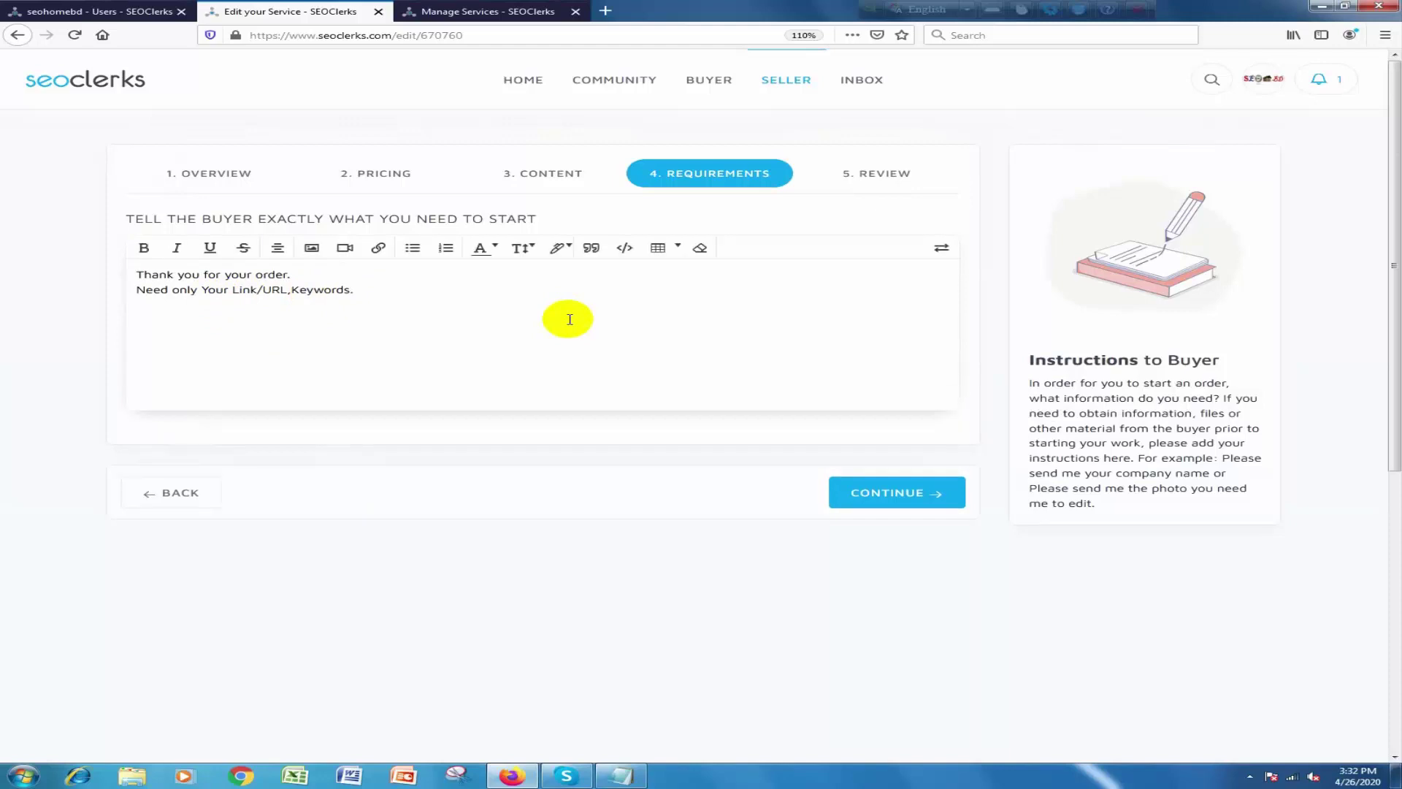
{"action": "key", "text": "BackSpace"}
{"action": "type", "text": "a"}
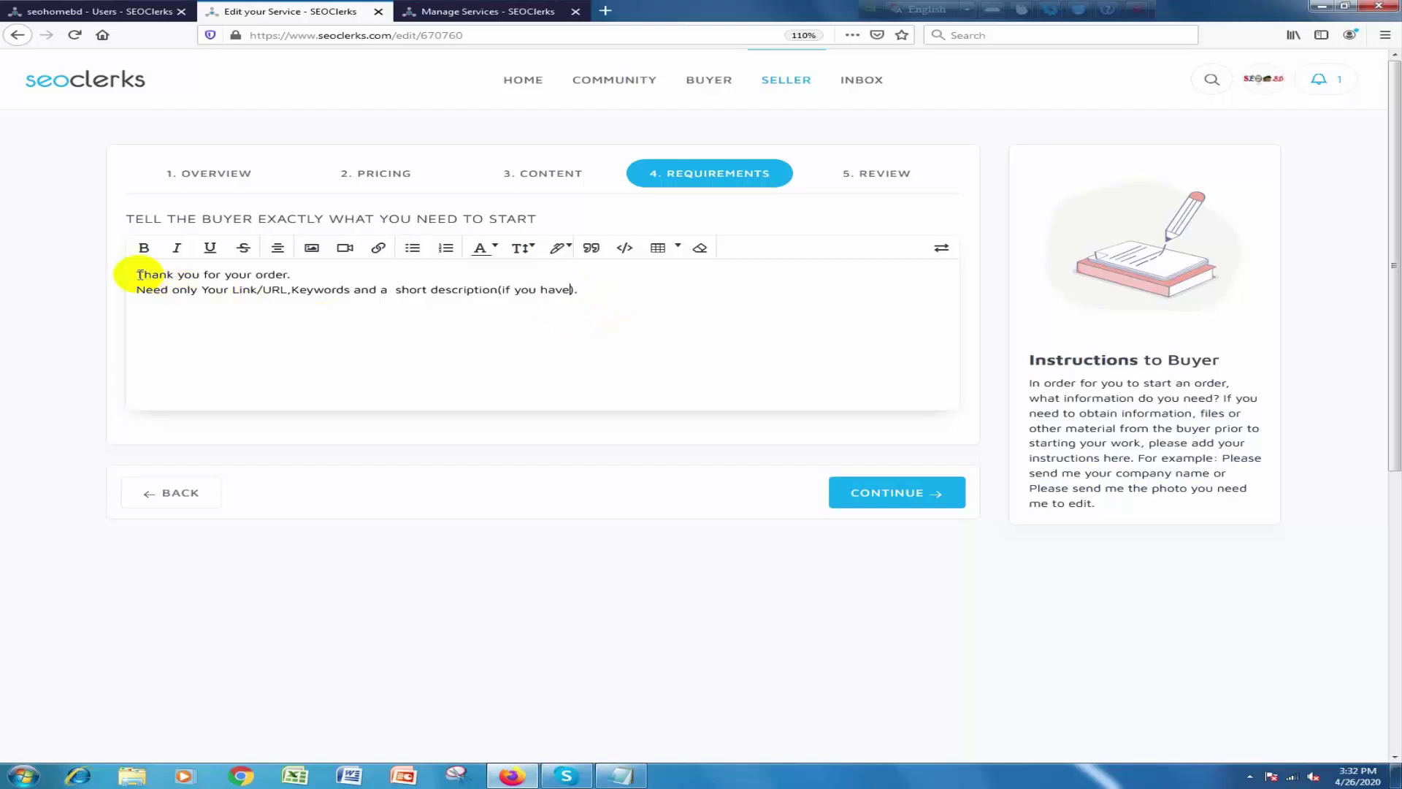
Make both lines of the buyer instructions bold.
{"action": "left_click_drag", "start_coordinate": [138, 274], "coordinate": [588, 290]}
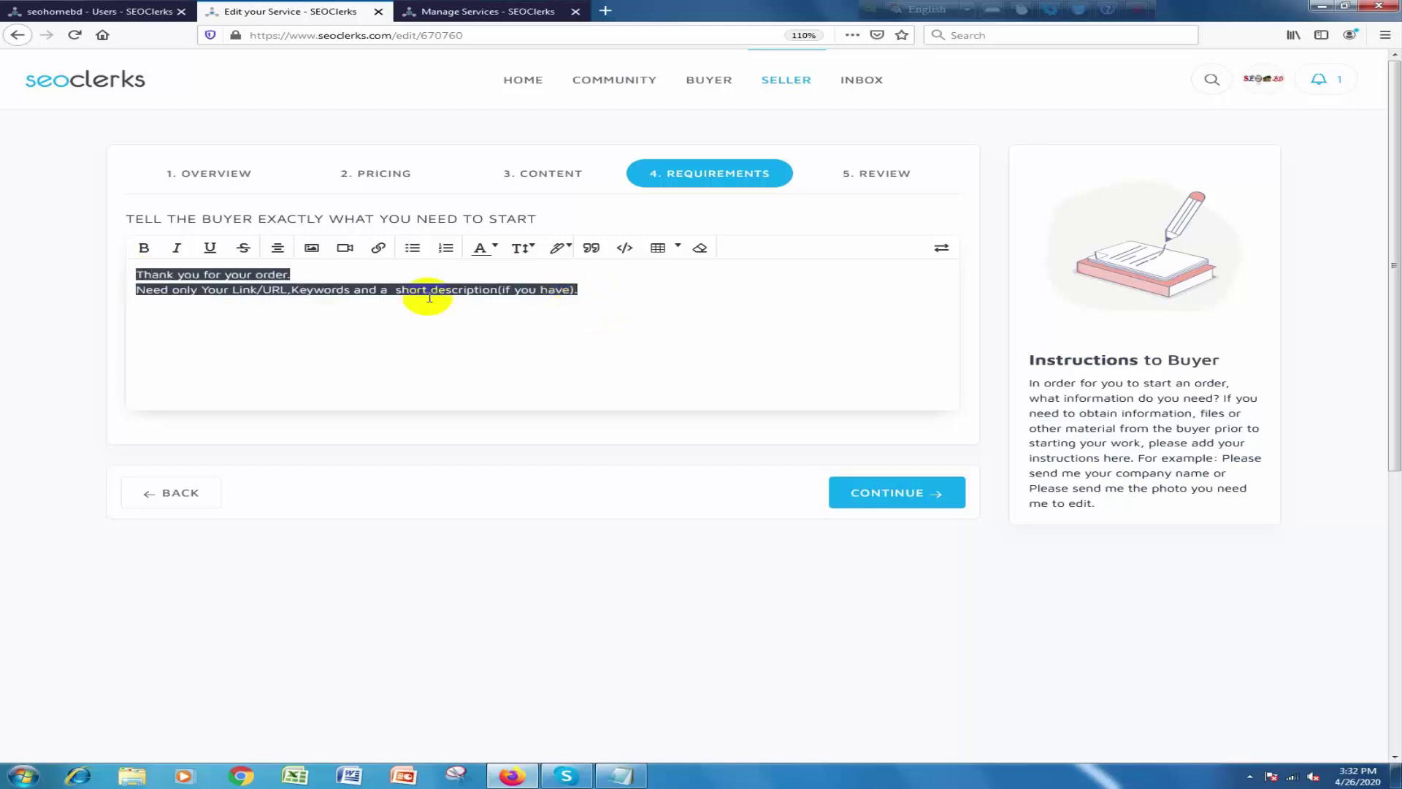
{"action": "left_click", "coordinate": [144, 248]}
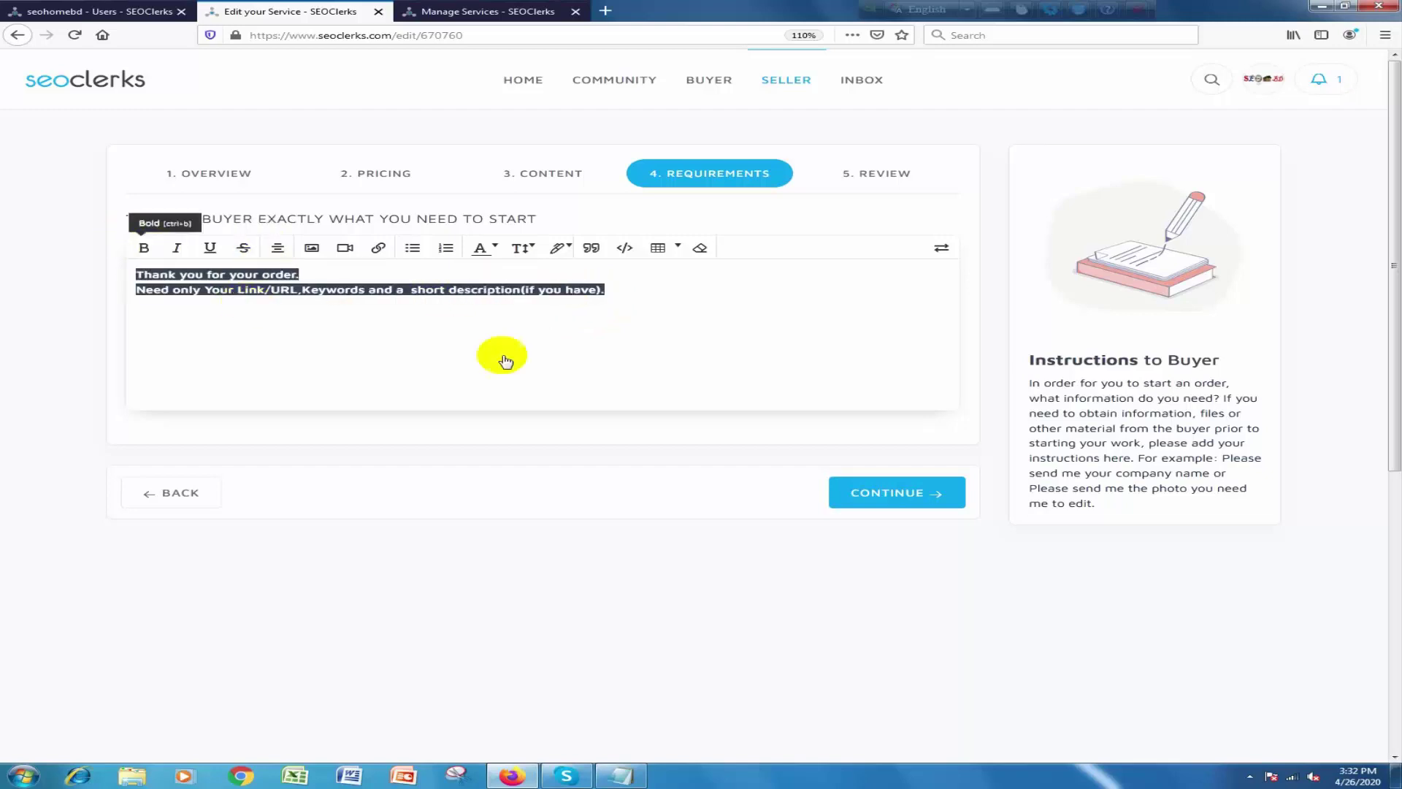
{"action": "left_click", "coordinate": [533, 313]}
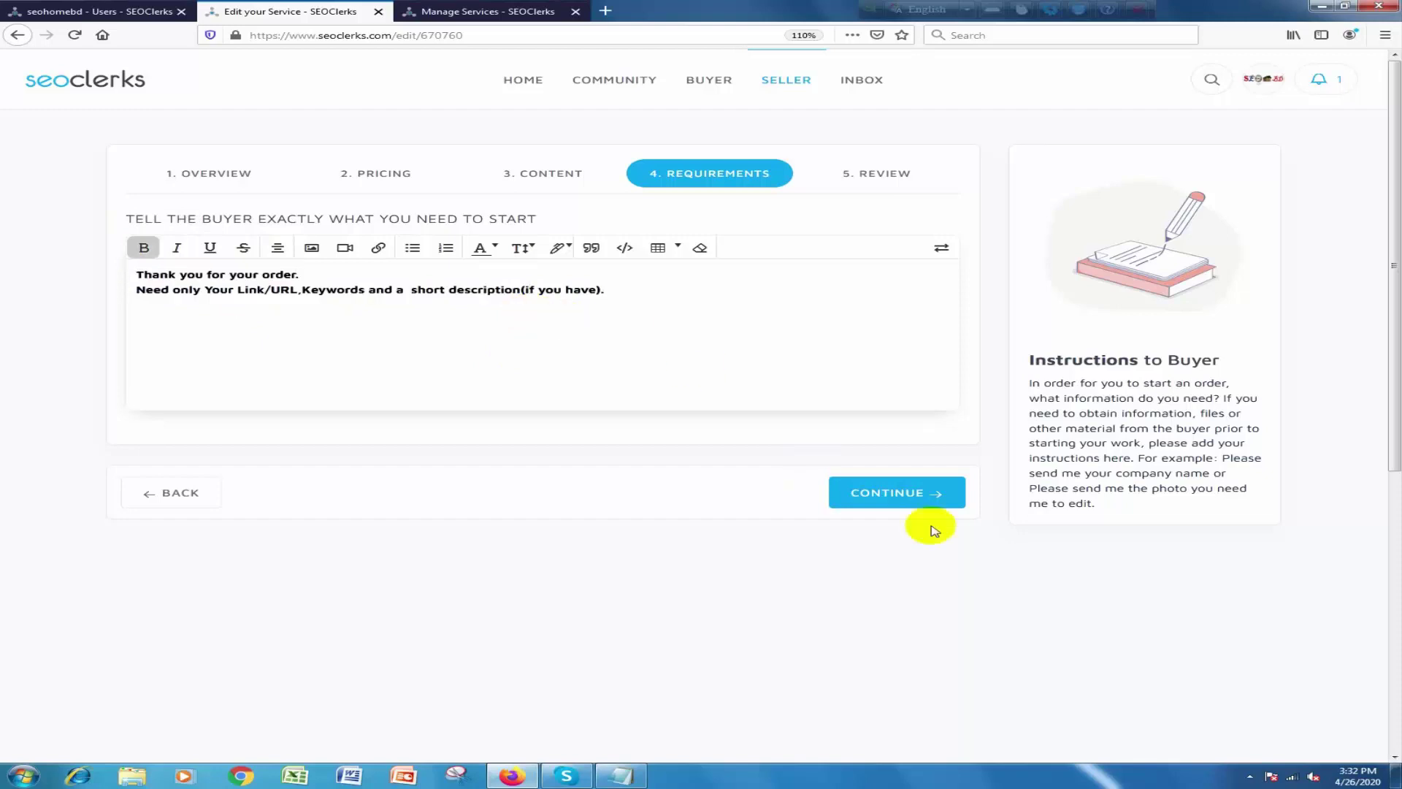
Continue to the Review stage and save the changes to publish the edited service.
{"action": "left_click", "coordinate": [845, 507]}
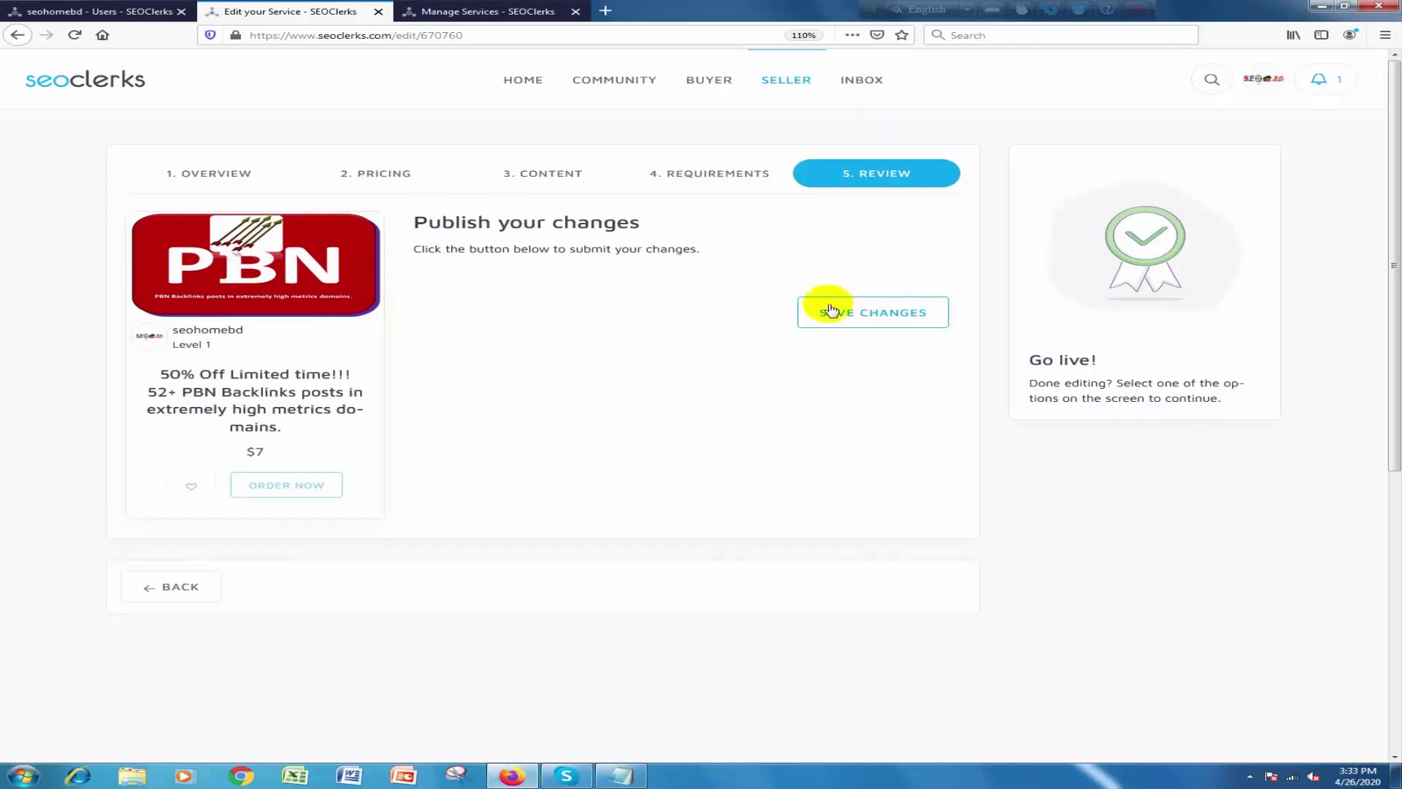
{"action": "left_click", "coordinate": [868, 323]}
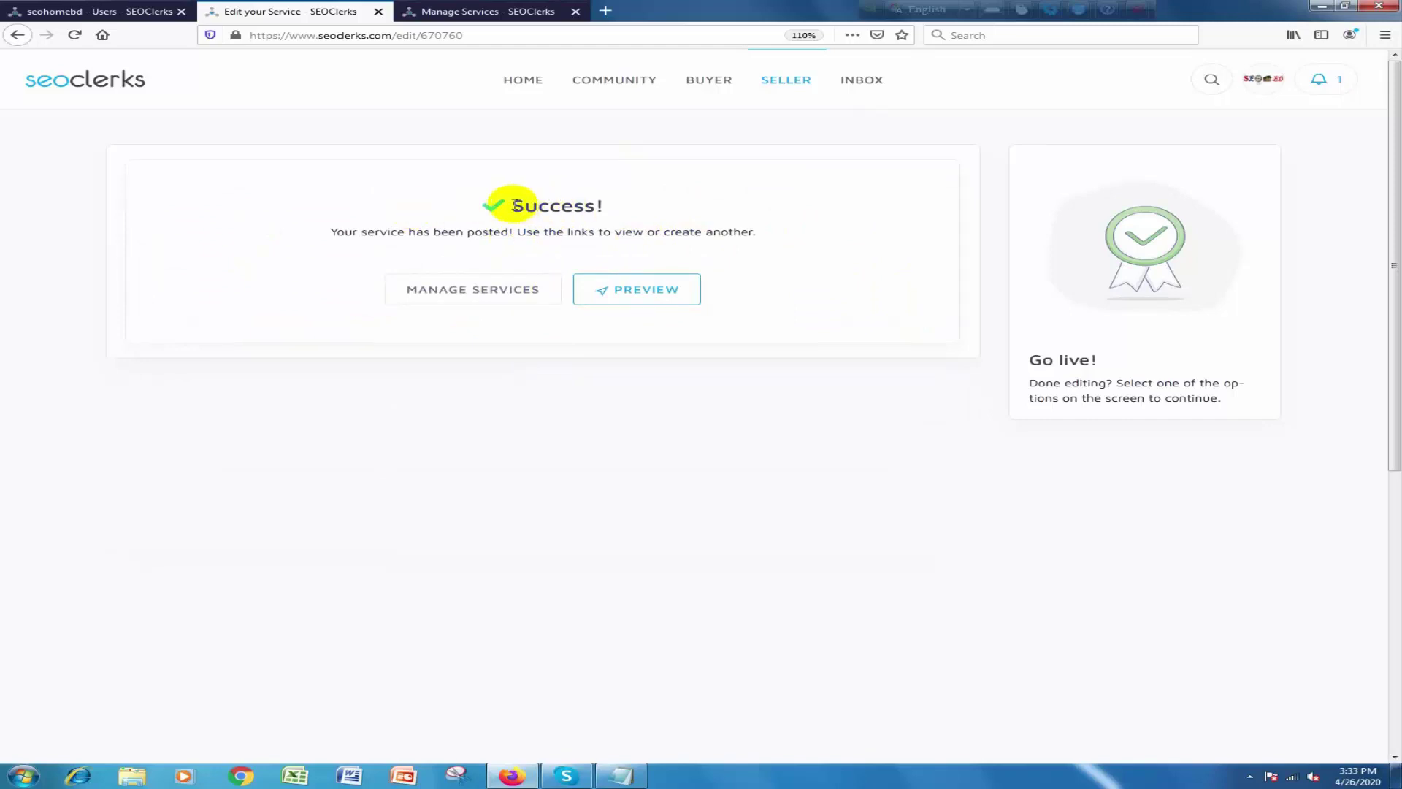
{"action": "left_click_drag", "start_coordinate": [493, 204], "coordinate": [654, 203]}
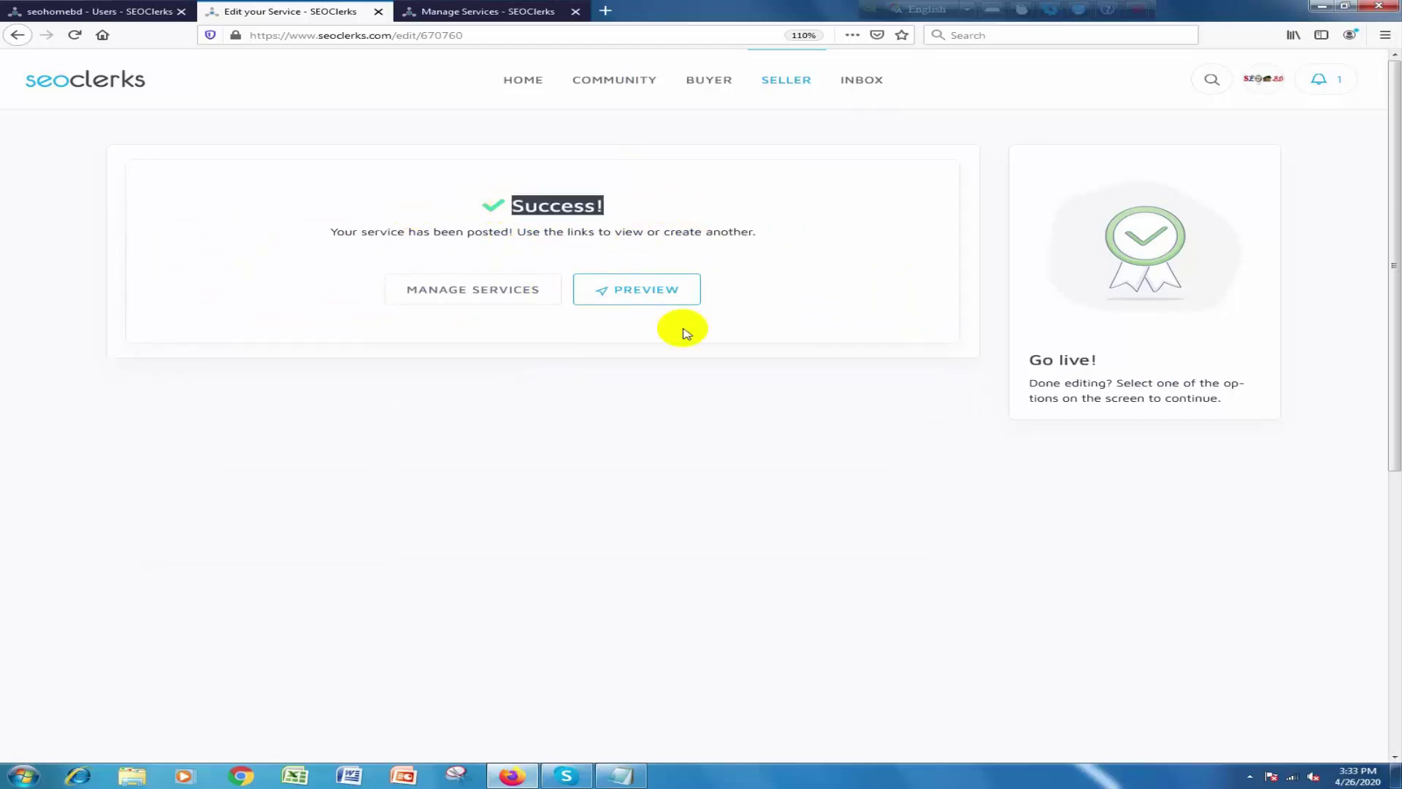
{"action": "left_click", "coordinate": [614, 431]}
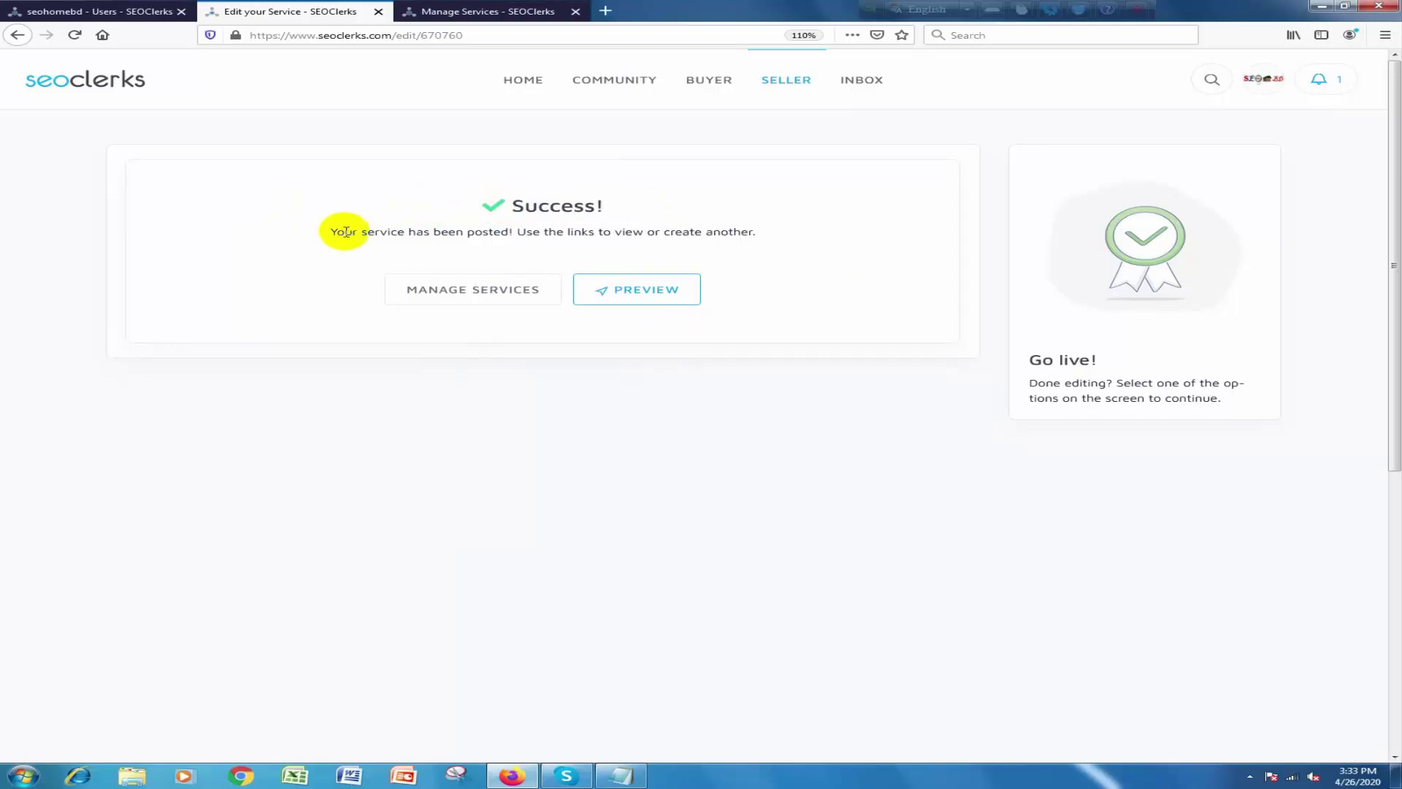